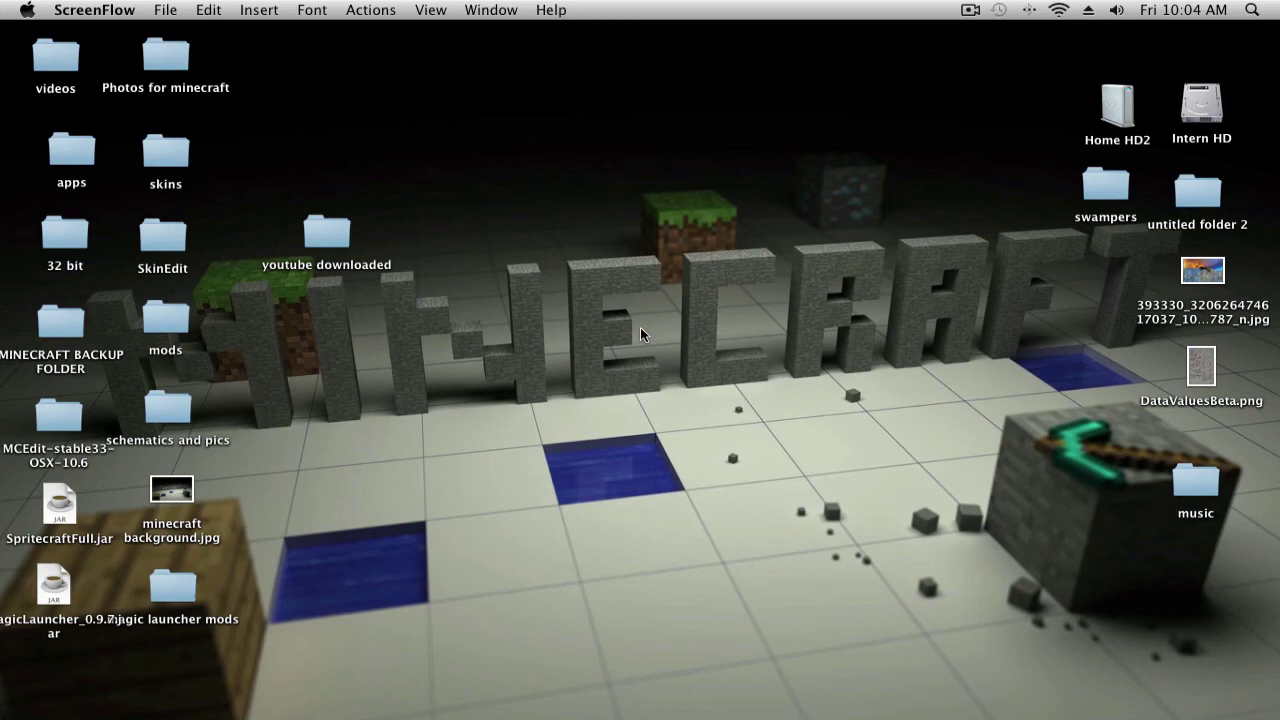
# - Switch to Firefox and download Zombe's Modpack v6.2 for MC 1.2.5 from the open Minecraft Forum thread
pyautogui.moveTo(694, 690)
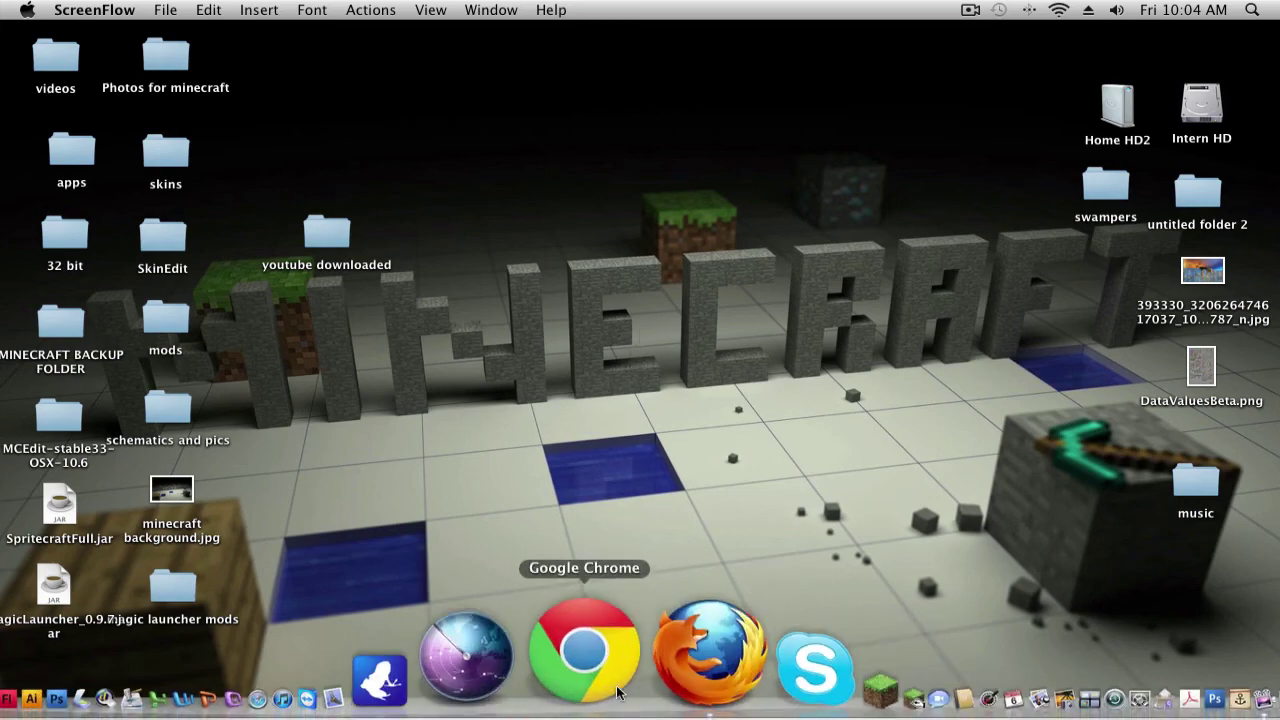
pyautogui.click(615, 675)
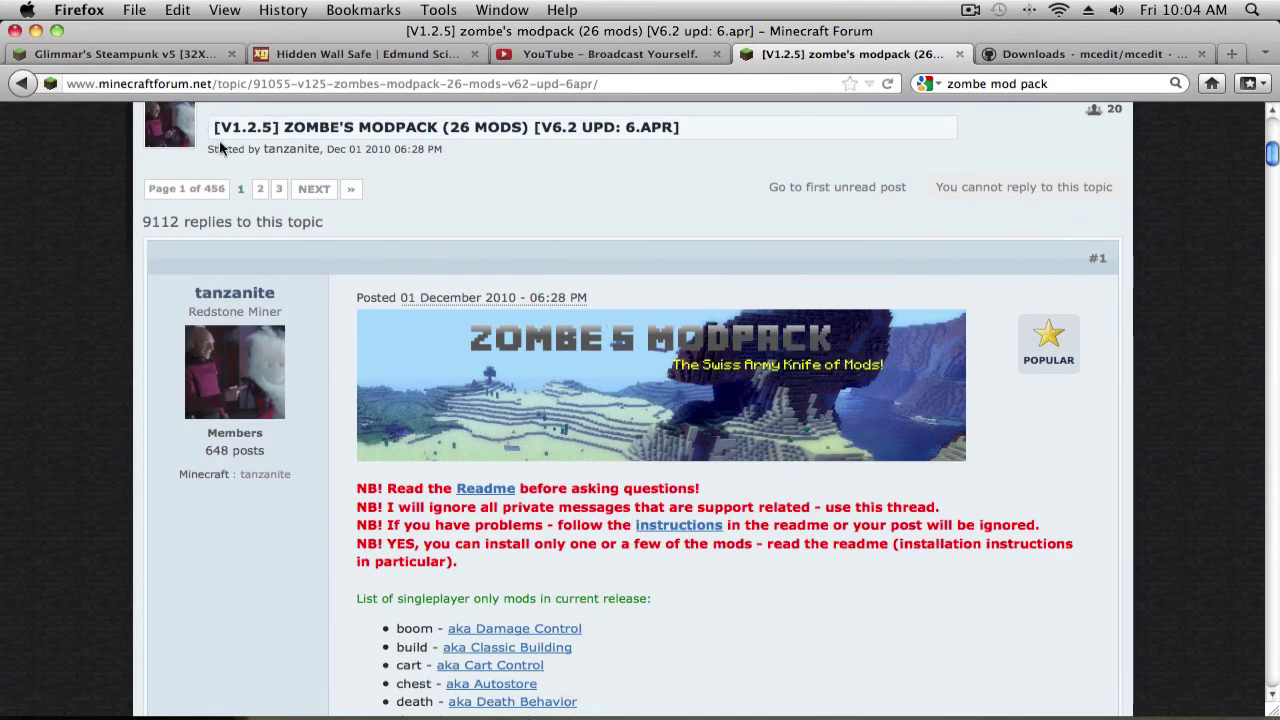
pyautogui.scroll(5, 500, 196)
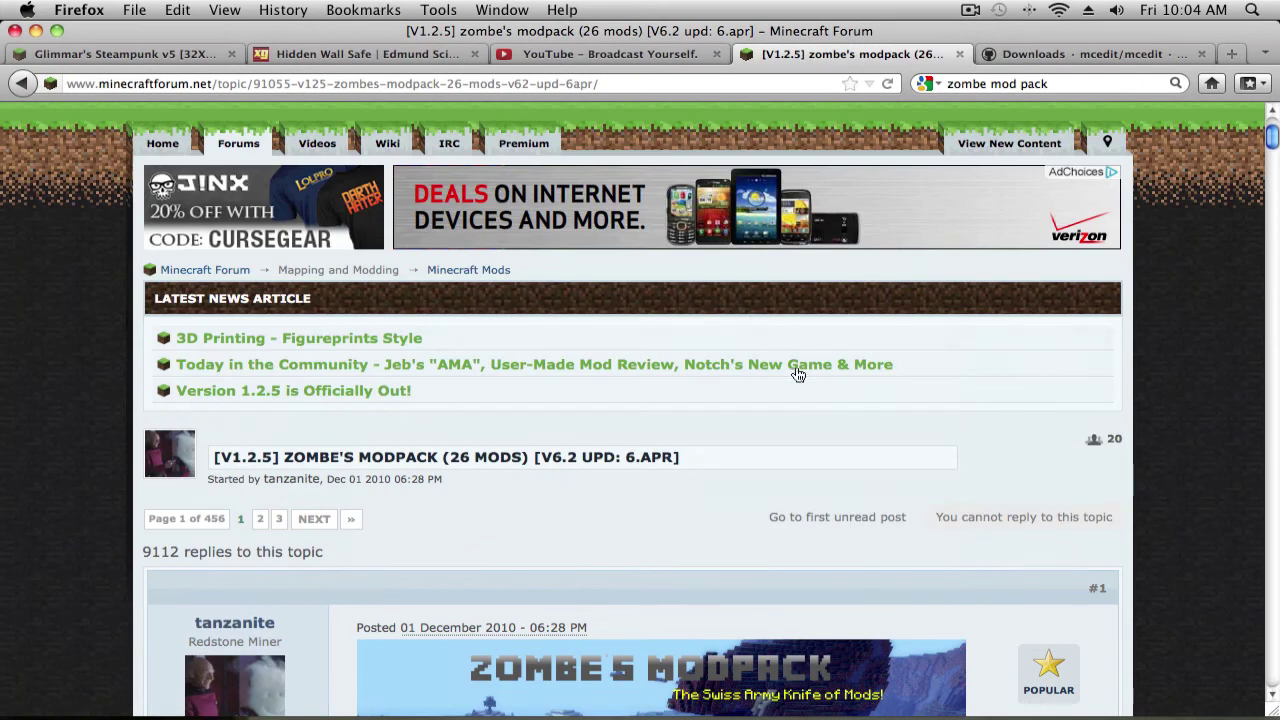
pyautogui.scroll(2, 810, 385)
pyautogui.scroll(-4, 821, 390)
pyautogui.scroll(-10, 822, 398)
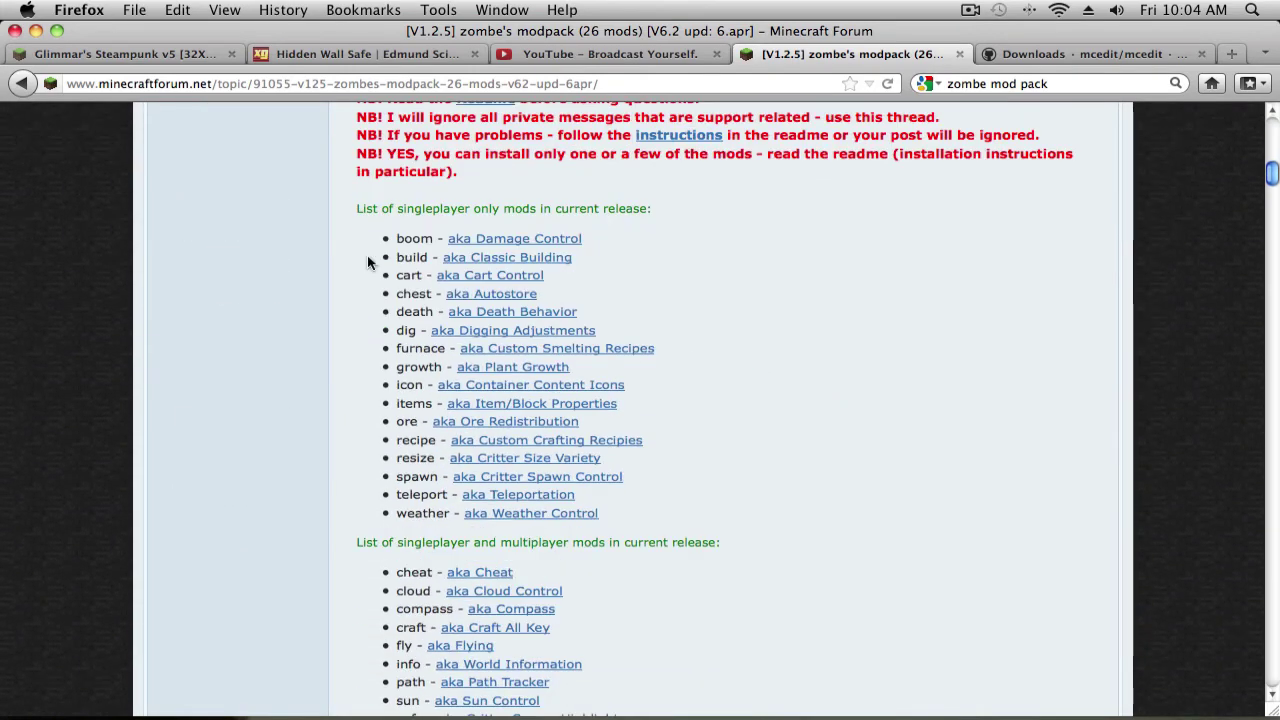
pyautogui.scroll(-5, 686, 381)
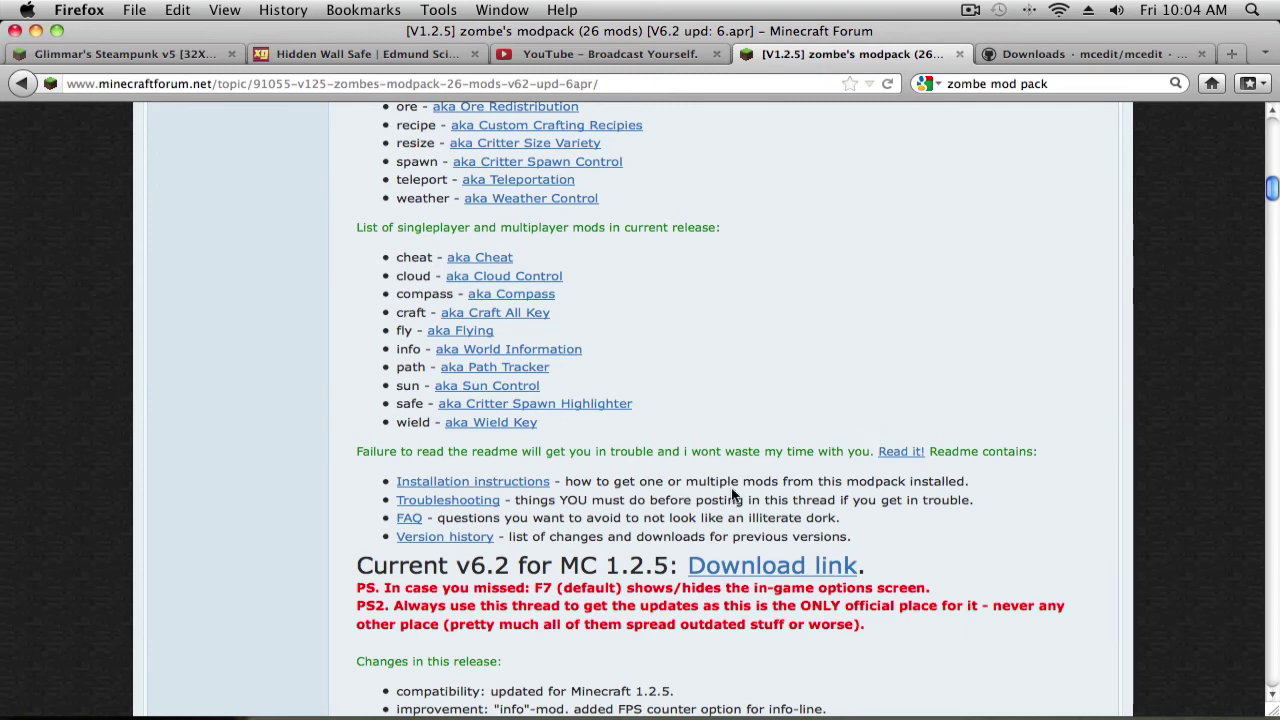
pyautogui.scroll(-2, 830, 406)
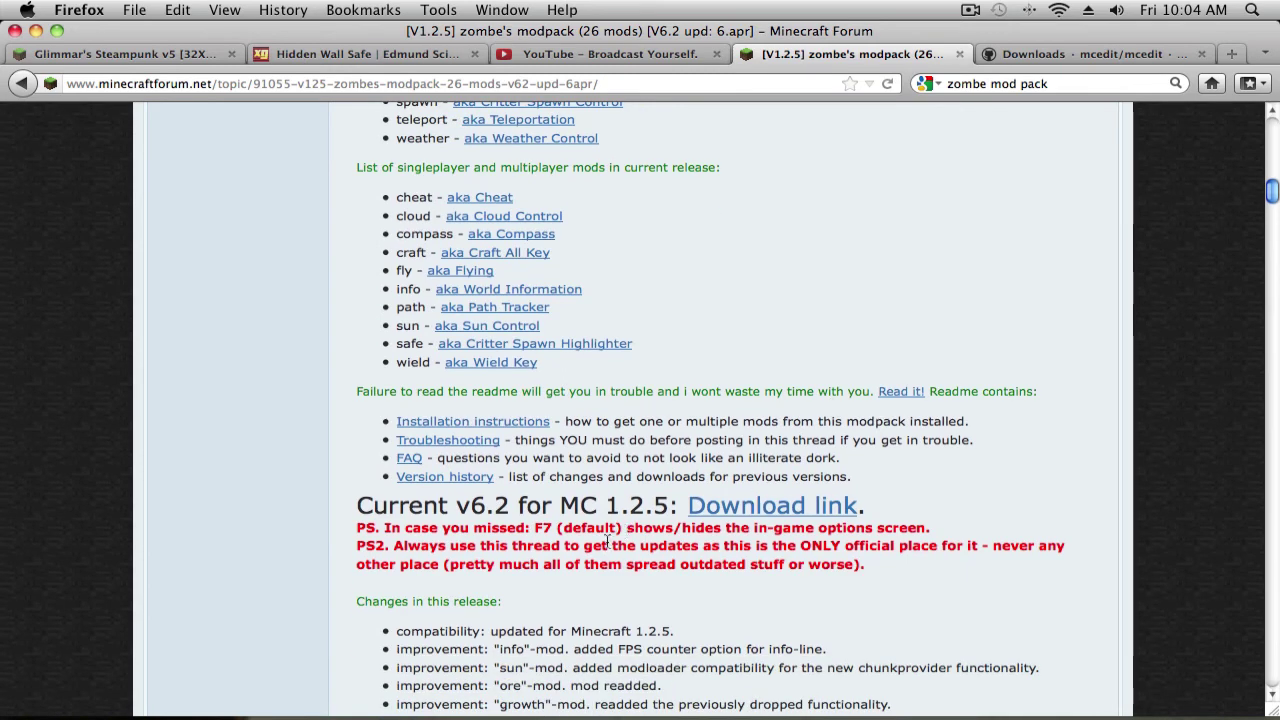
pyautogui.click(727, 478)
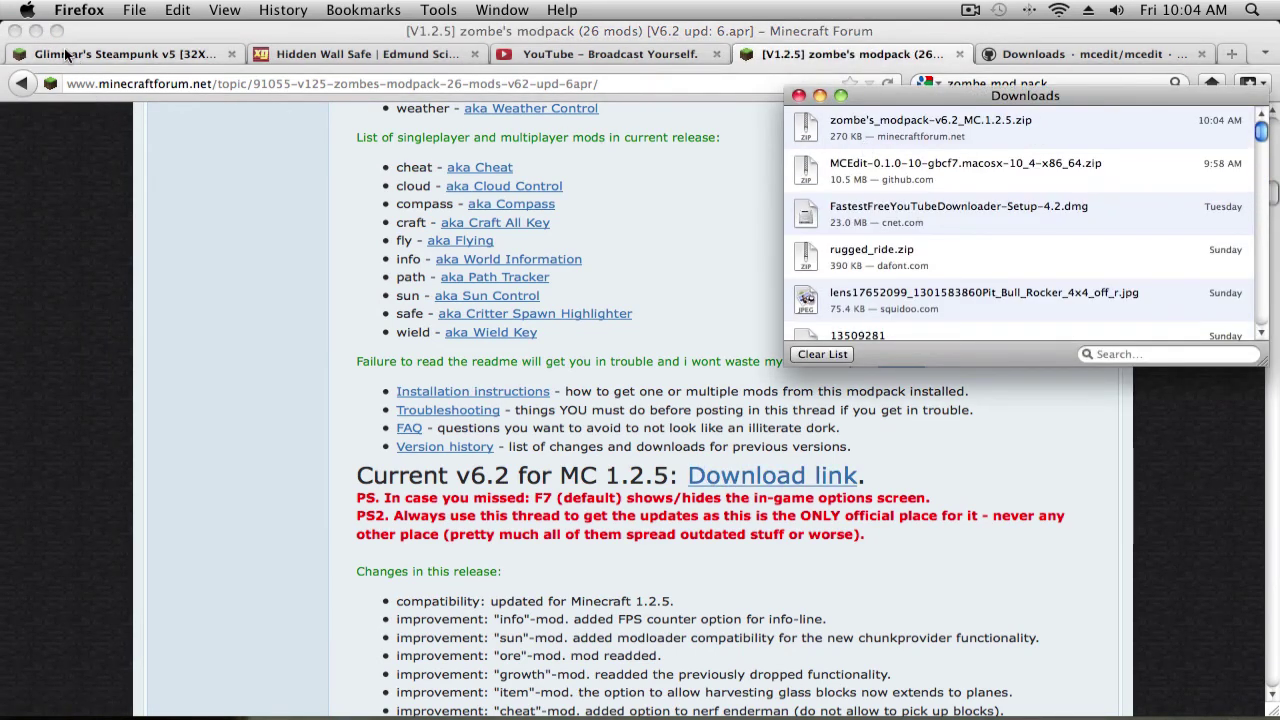
# - Minimize the browser window and reveal the downloaded zombe's_modpack-v6.2_MC.1.2.5.zip in Finder
pyautogui.click(34, 31)
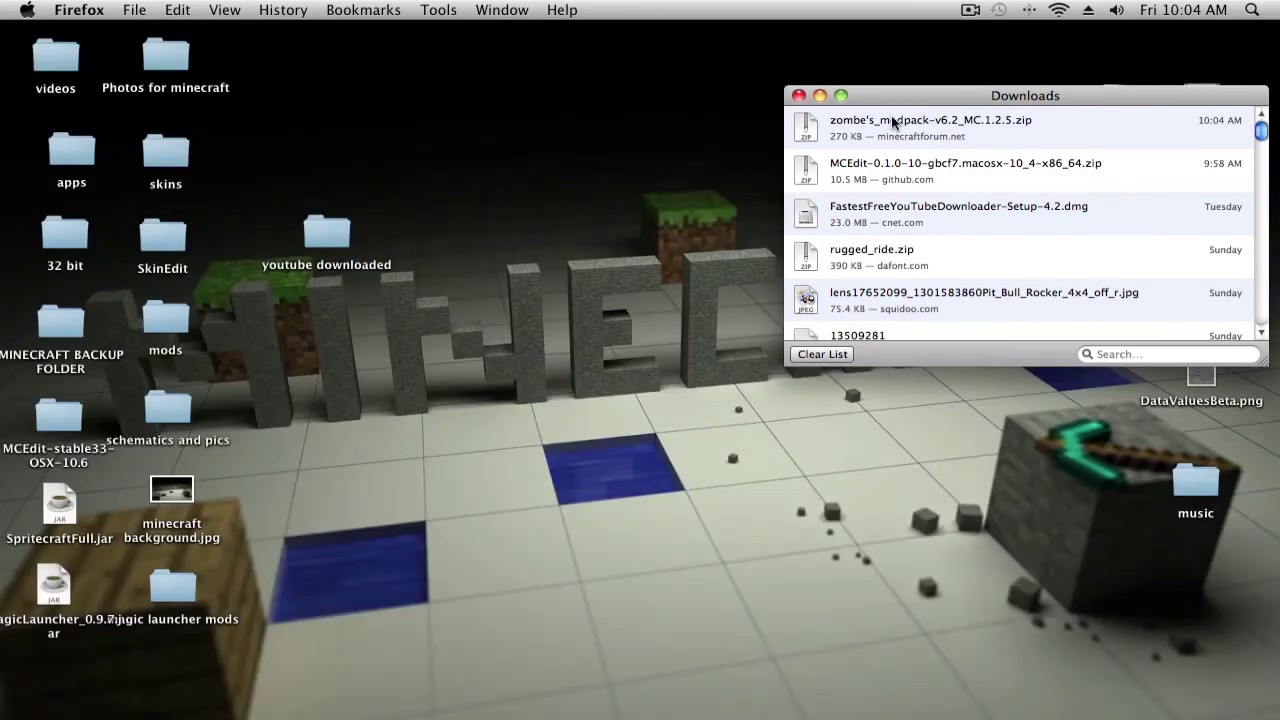
pyautogui.click(893, 122)
pyautogui.rightClick(893, 124)
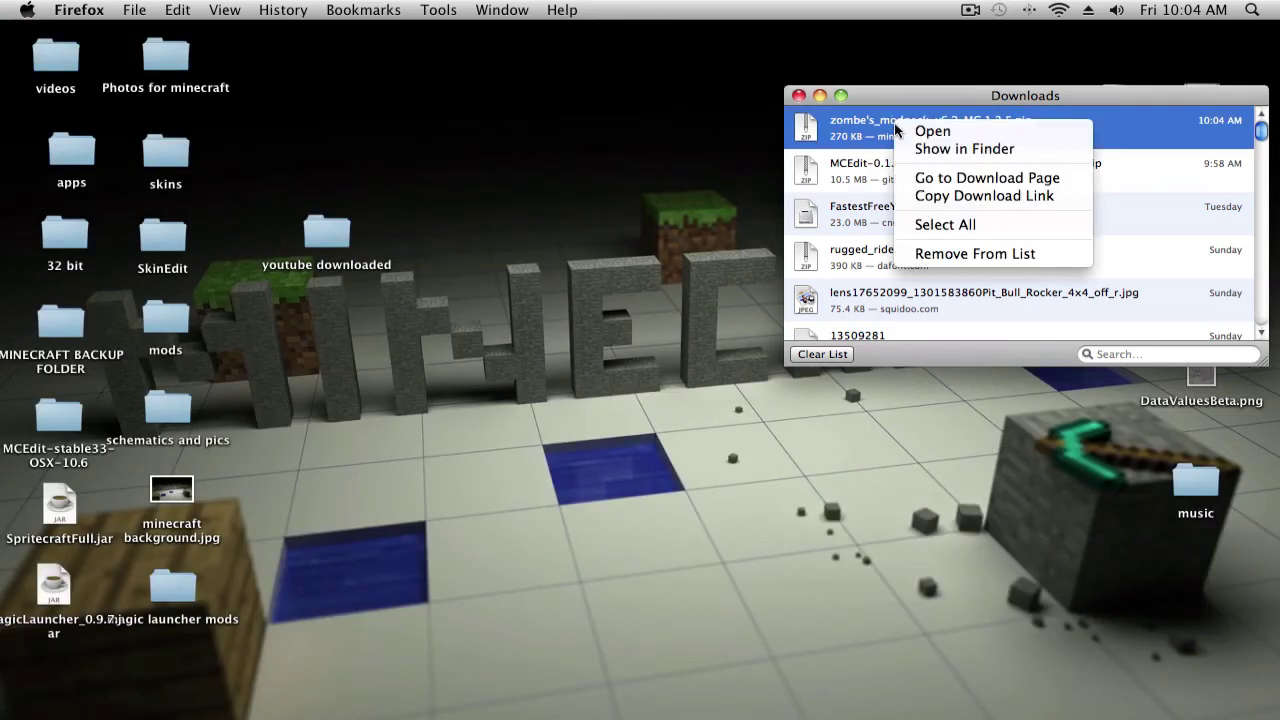
pyautogui.click(900, 151)
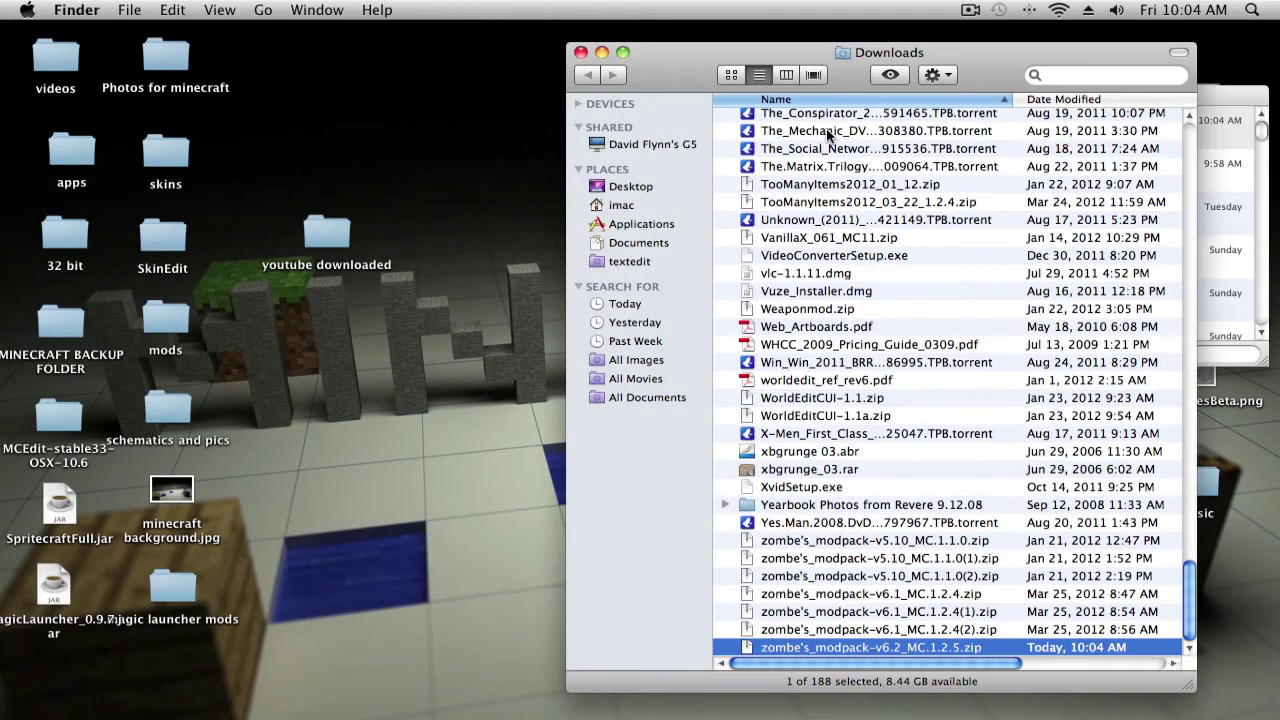
# - Unarchive zombe's_modpack-v6.2_MC.1.2.5.zip and move the extracted folder to the desktop, closing both Downloads windows
pyautogui.doubleClick(785, 648)
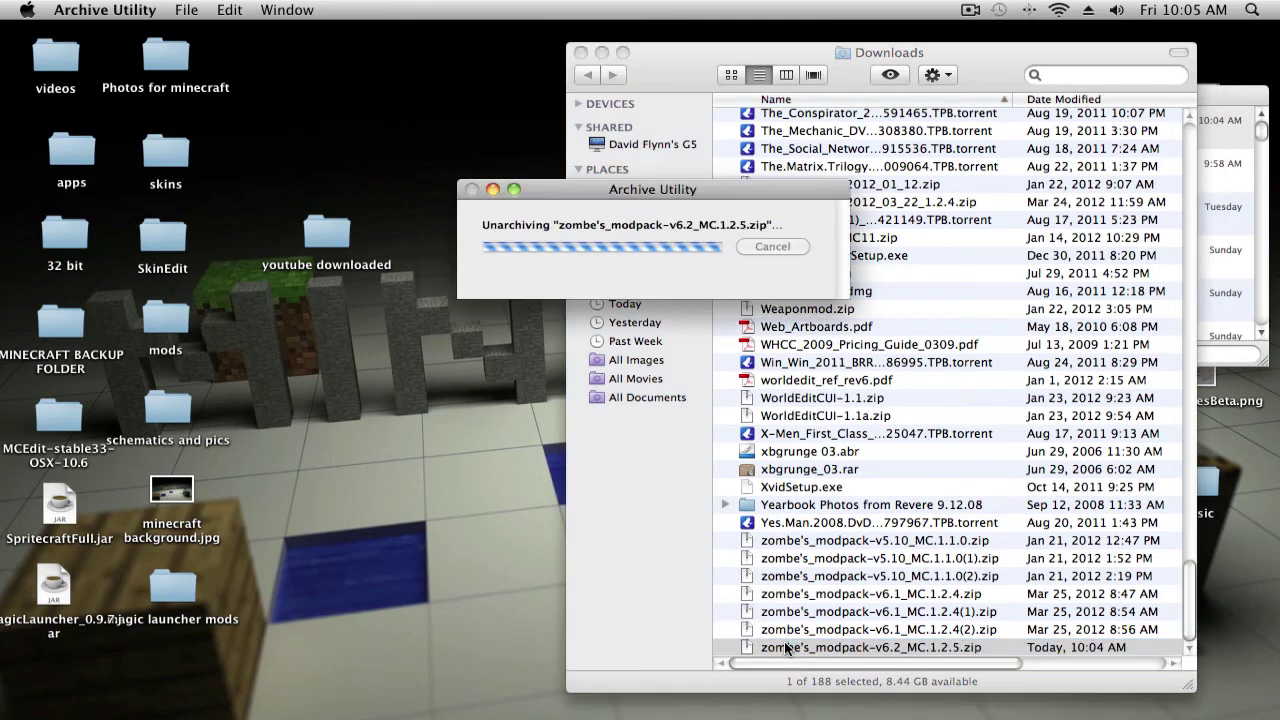
pyautogui.moveTo(780, 647); pyautogui.dragTo(405, 445)
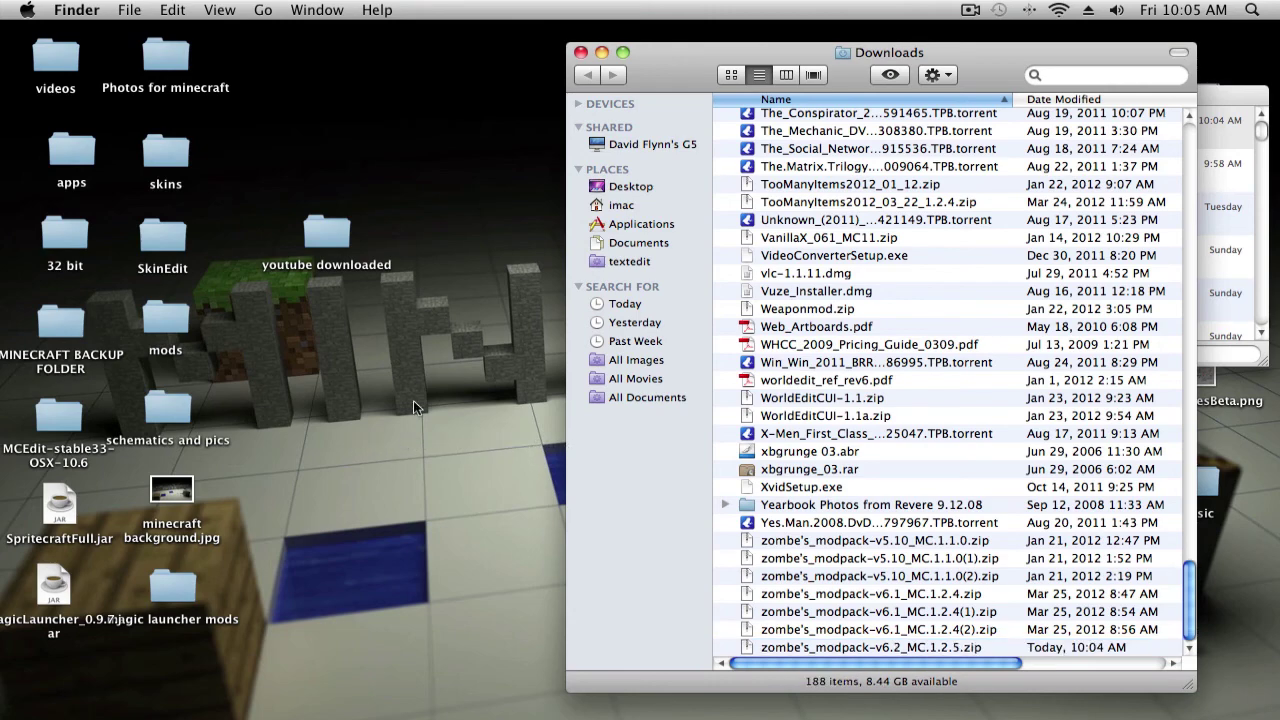
pyautogui.click(580, 53)
pyautogui.click(802, 94)
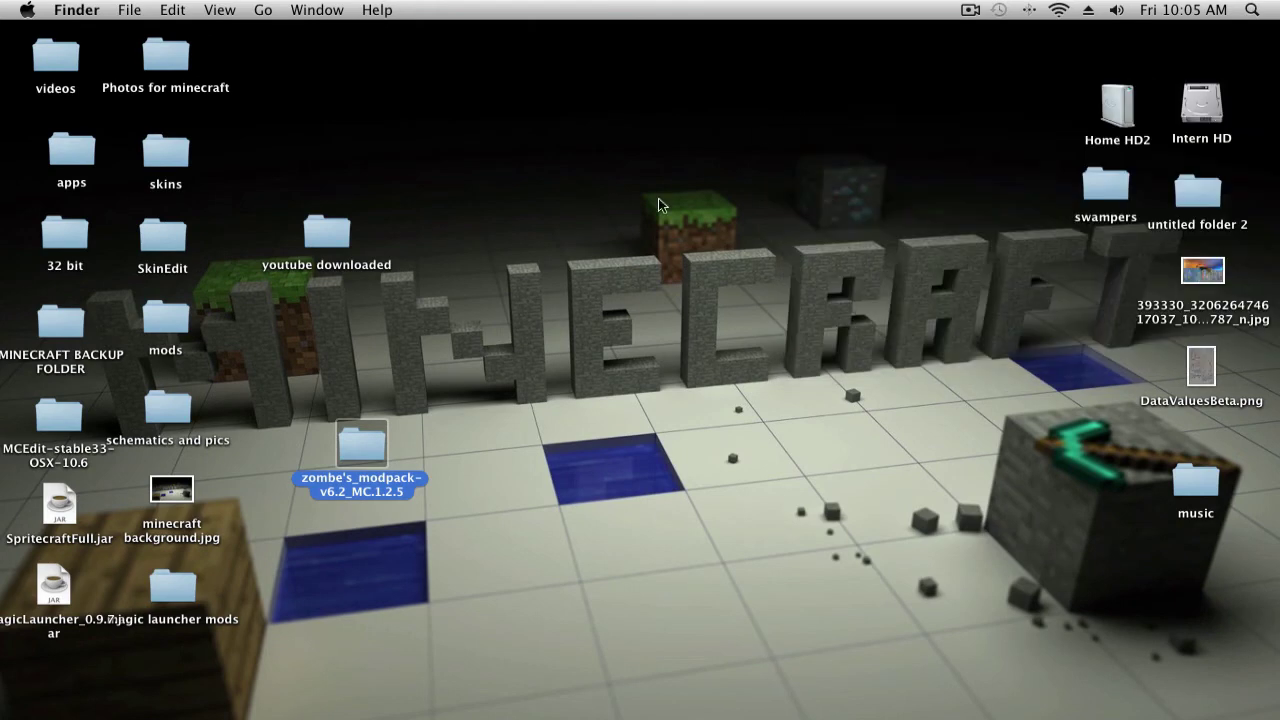
# - Open the extracted modpack folder from the desktop and open a new Finder window alongside it
pyautogui.doubleClick(364, 446)
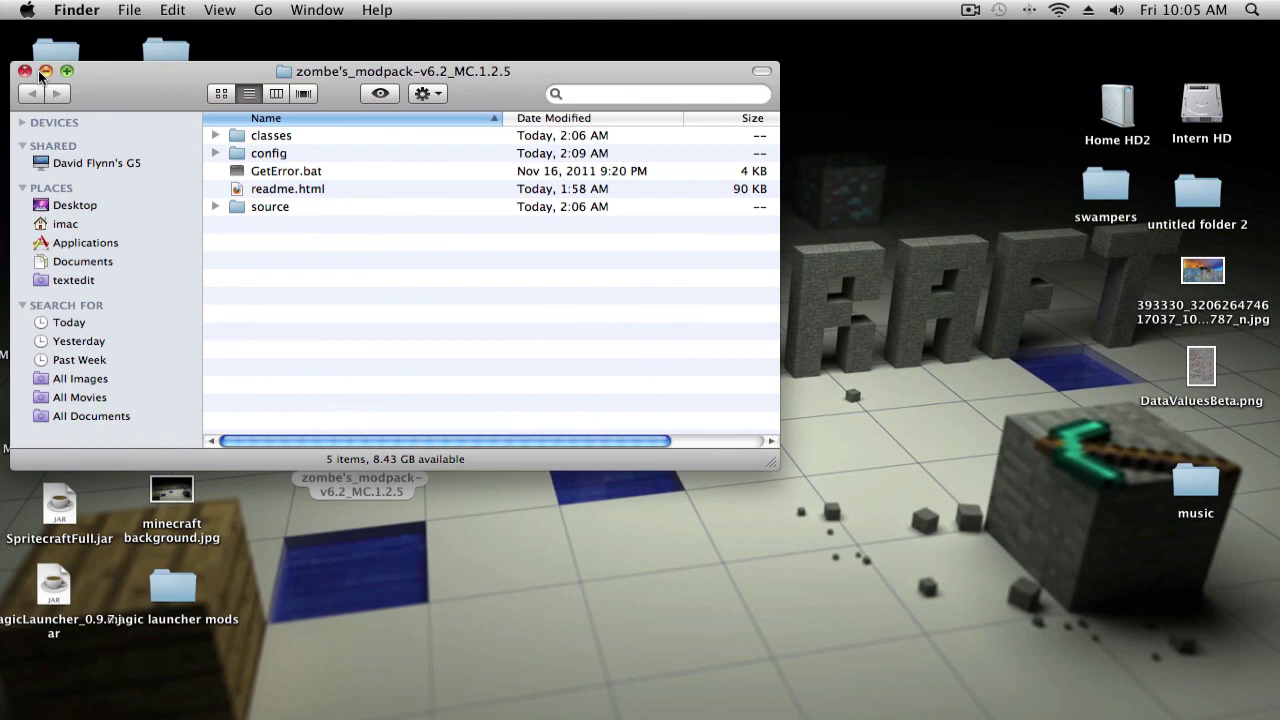
pyautogui.moveTo(161, 103); pyautogui.dragTo(137, 63)
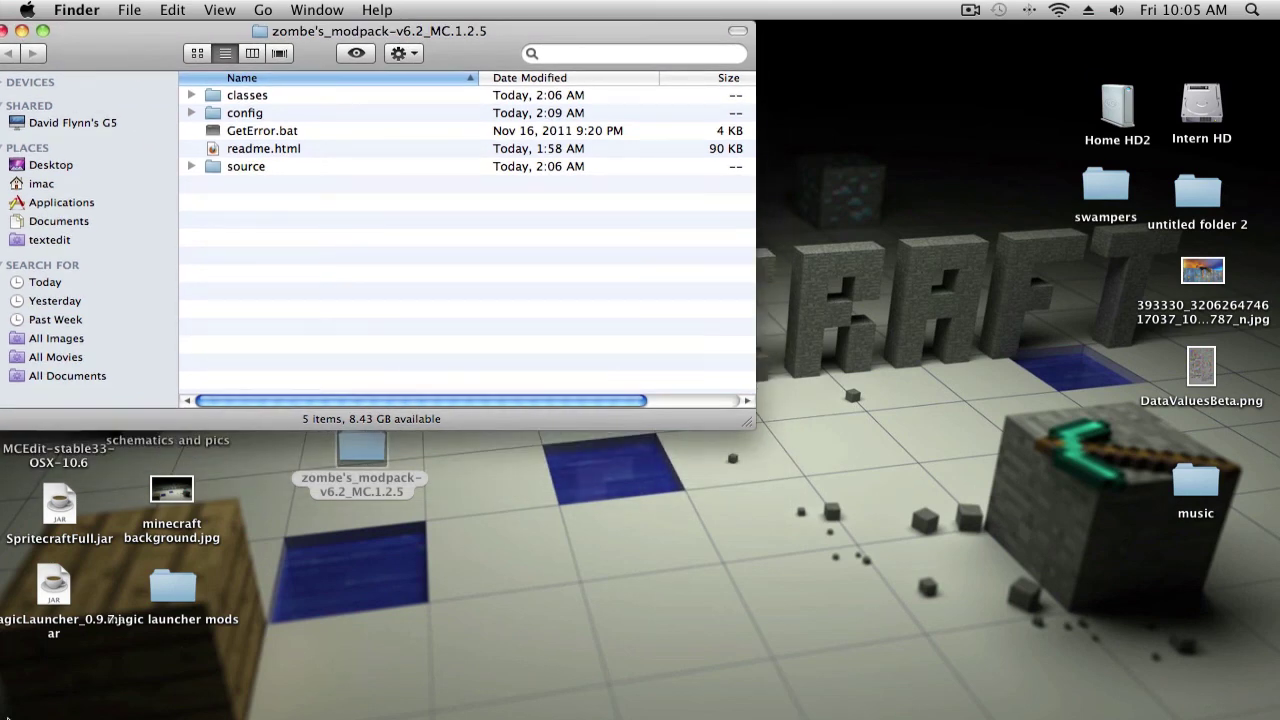
pyautogui.moveTo(16, 712)
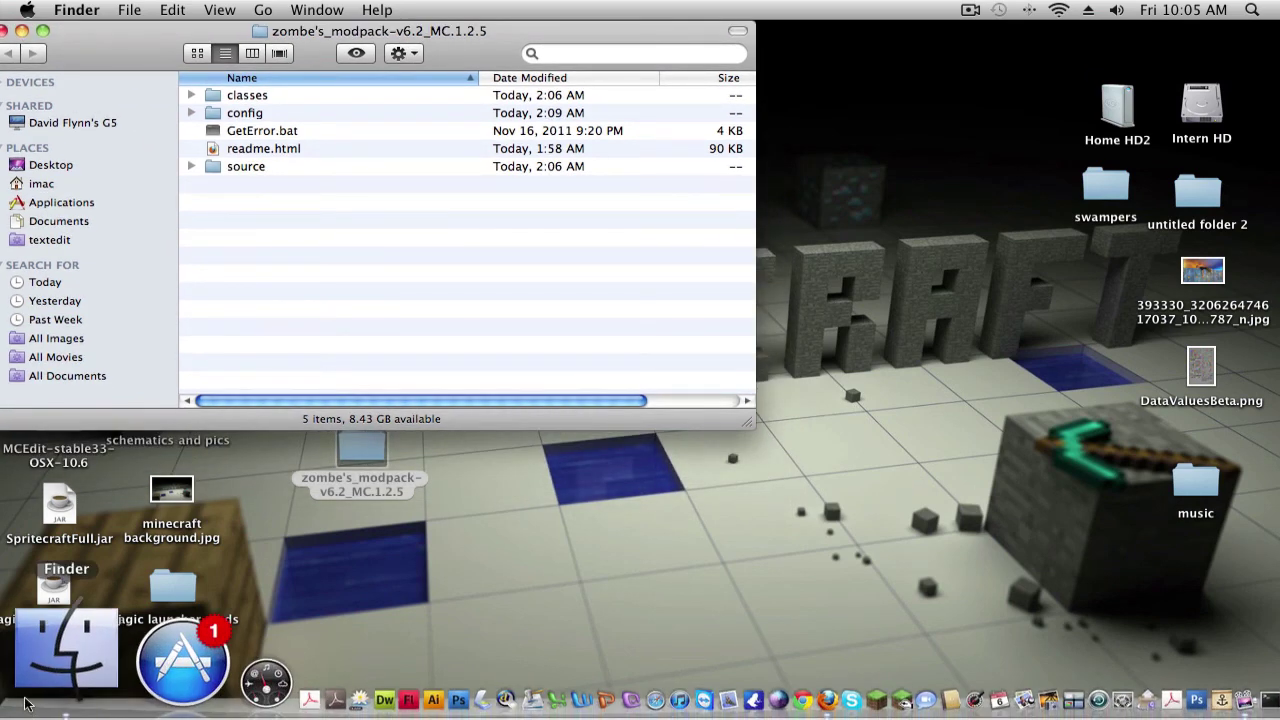
pyautogui.rightClick(25, 703)
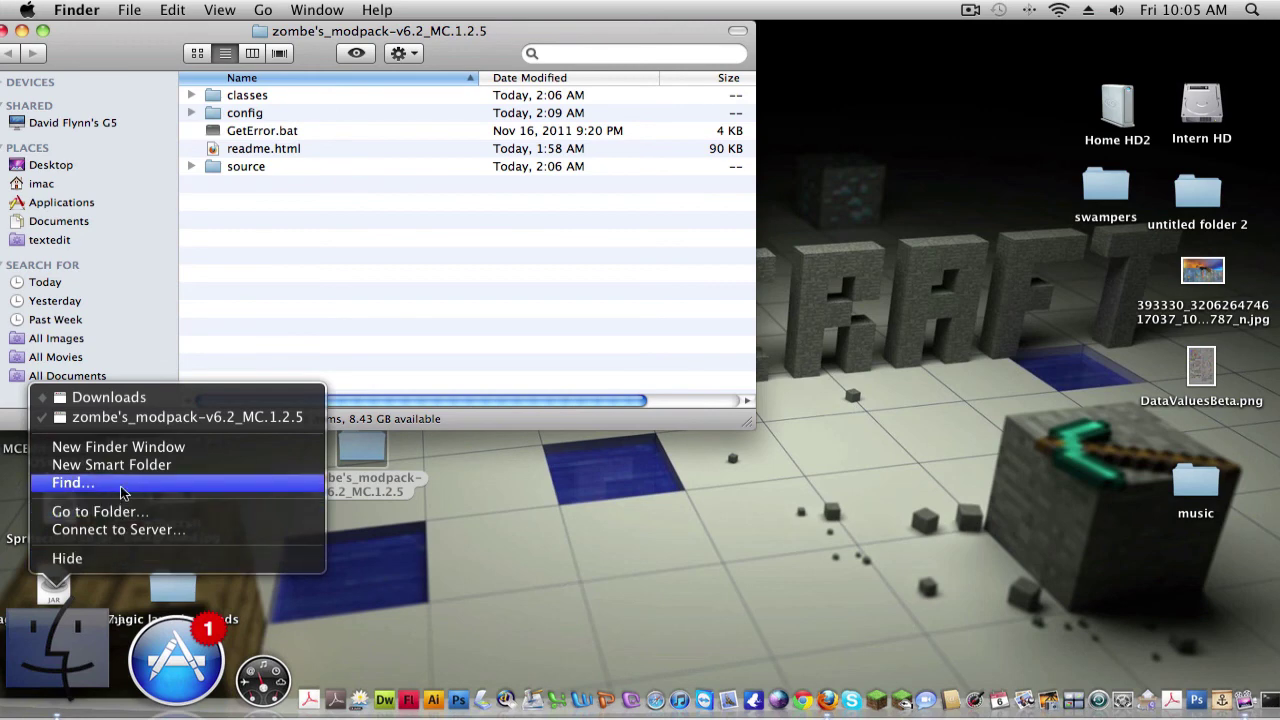
pyautogui.click(127, 447)
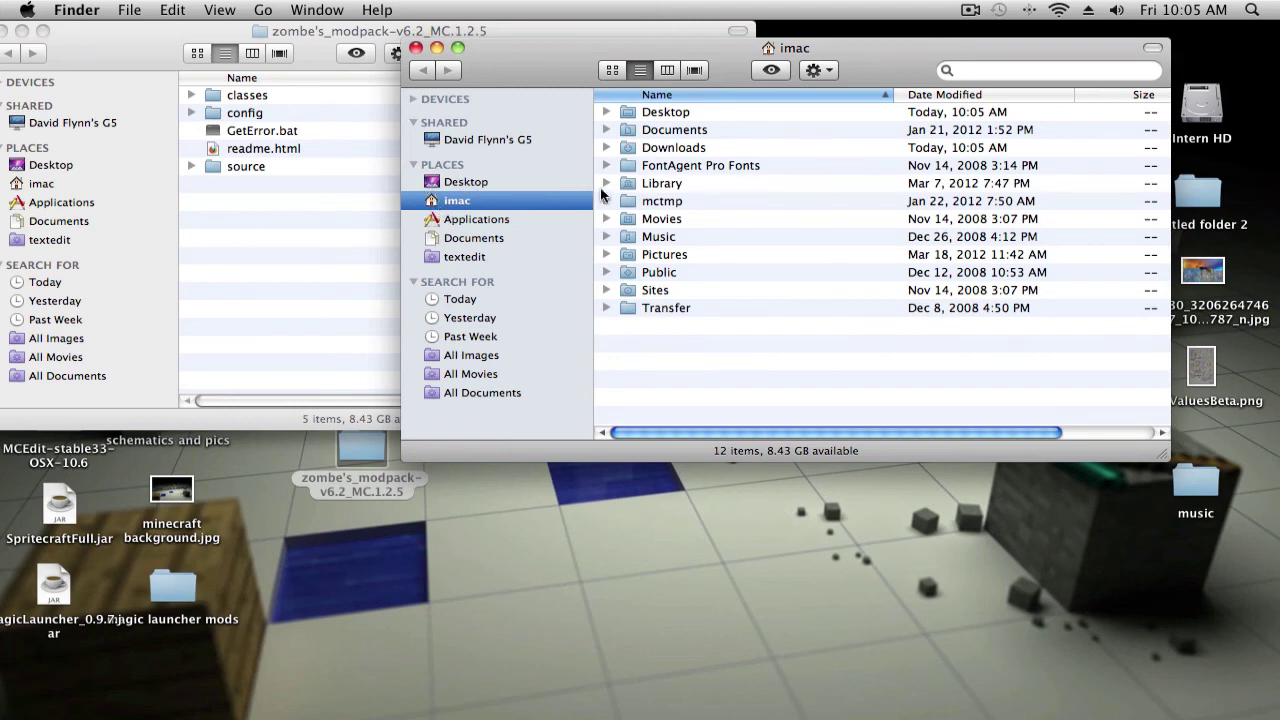
# - In the new Finder window, go to the home folder's Library/Application Support/minecraft/bin folder
pyautogui.doubleClick(678, 188)
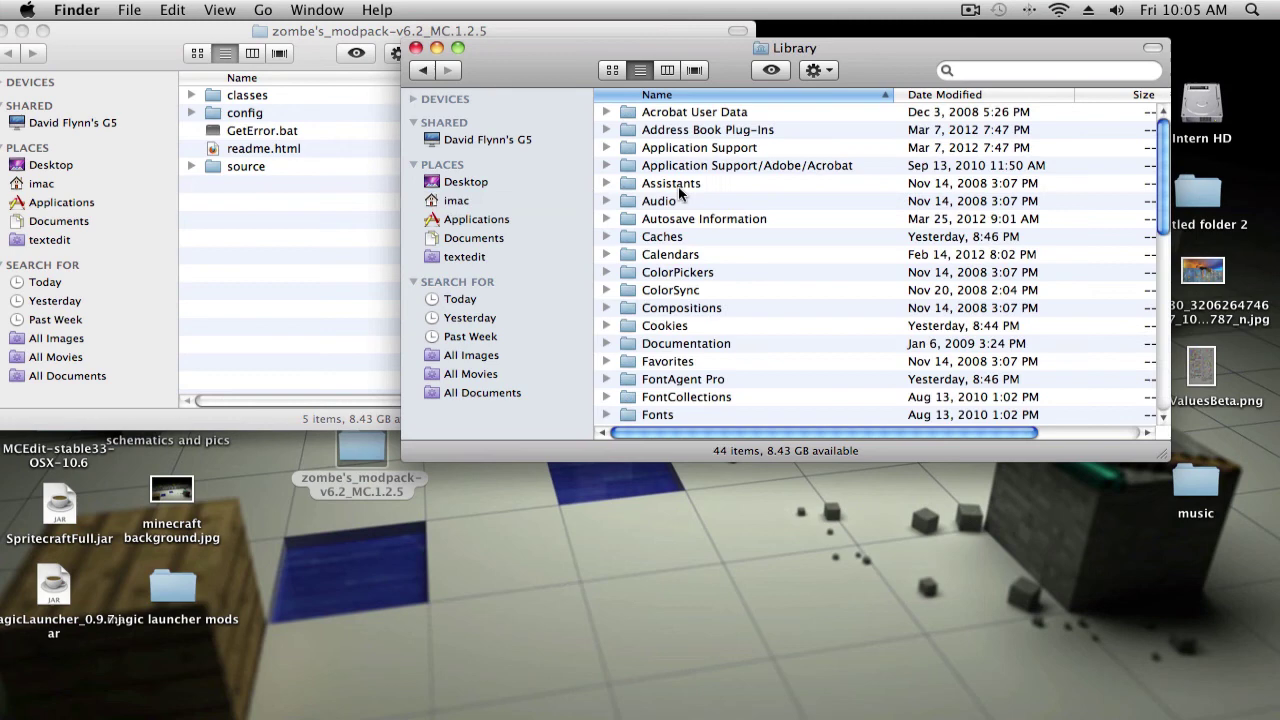
pyautogui.doubleClick(734, 152)
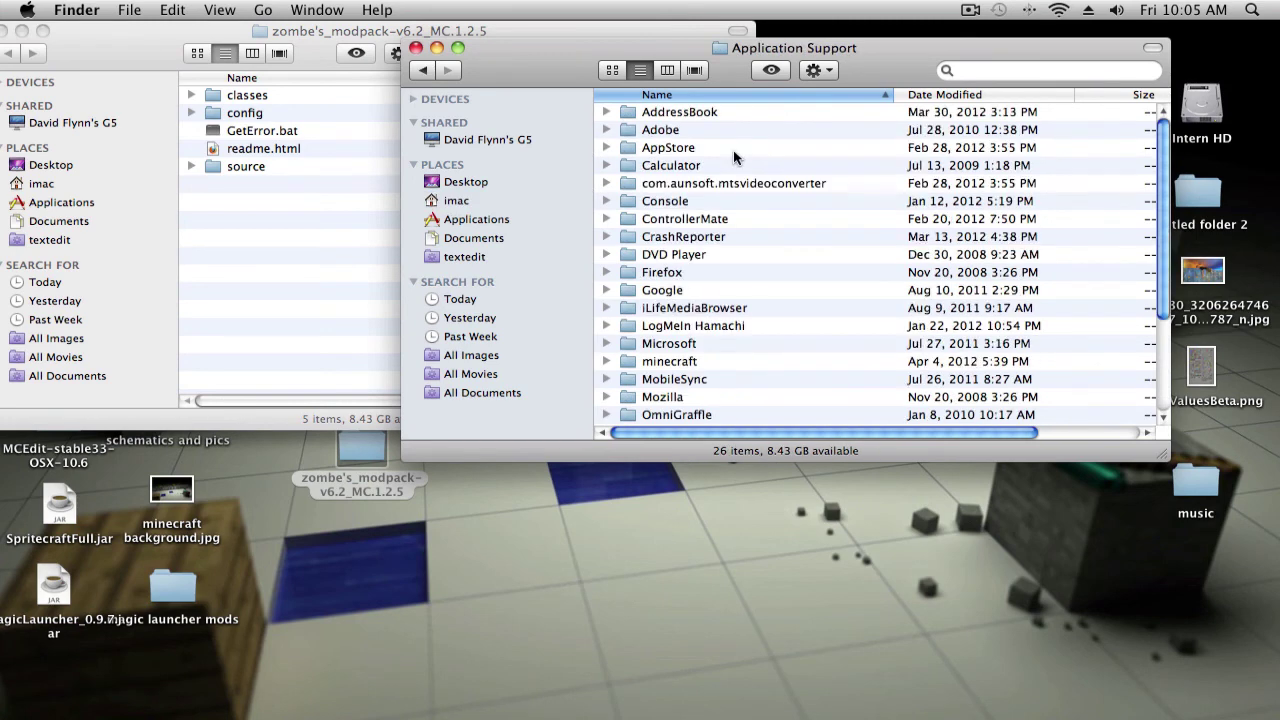
pyautogui.doubleClick(668, 361)
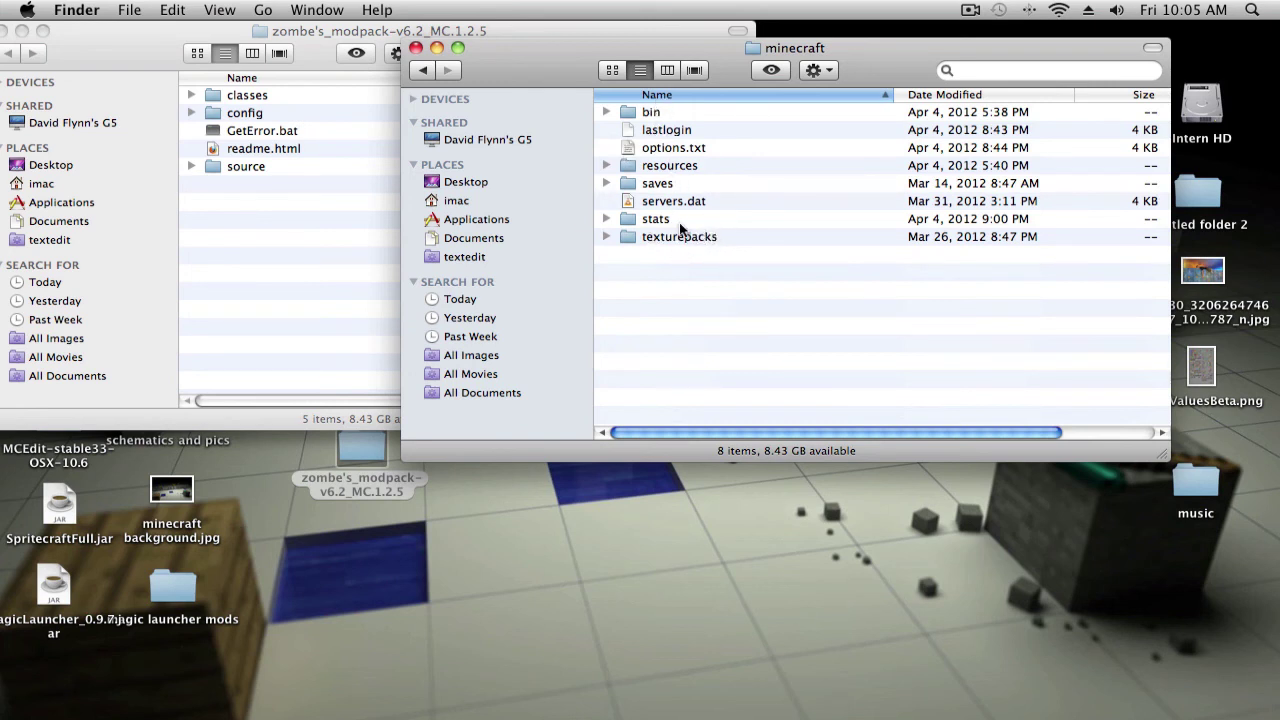
pyautogui.doubleClick(676, 108)
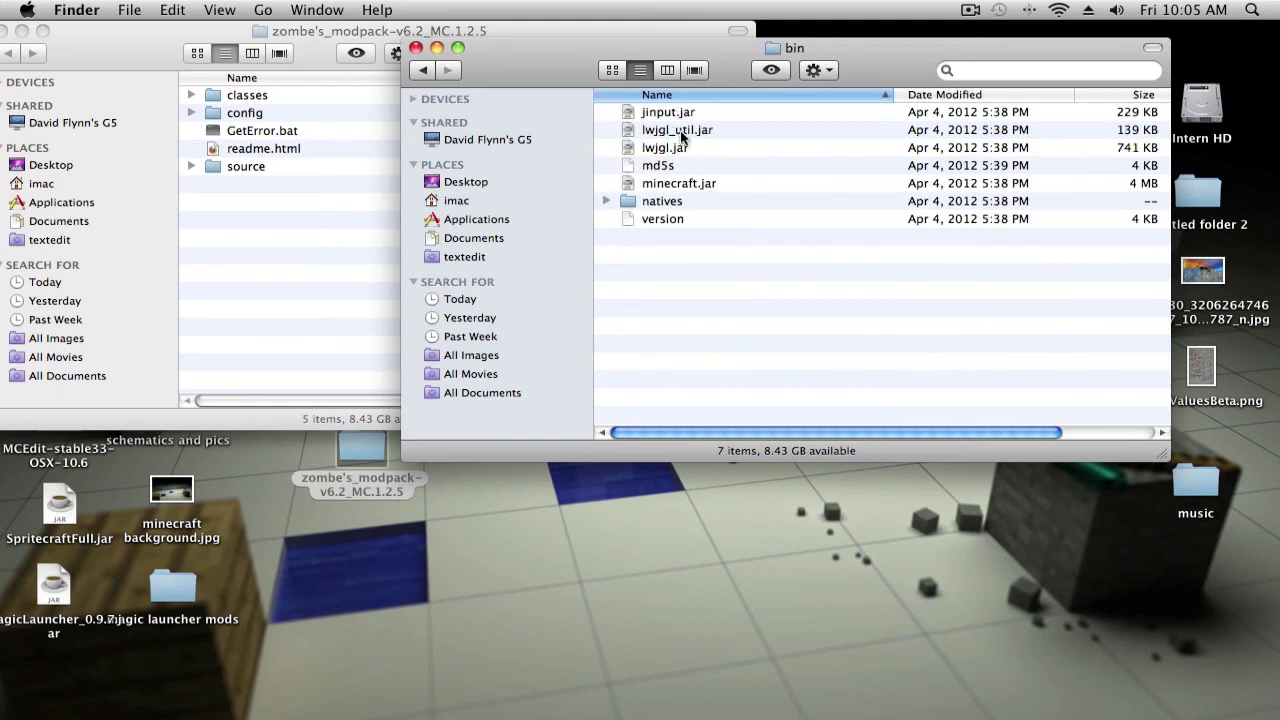
# - Rename minecraft.jar to minecraft.zip through its file info, accept the extension change, and close the info window
pyautogui.rightClick(695, 192)
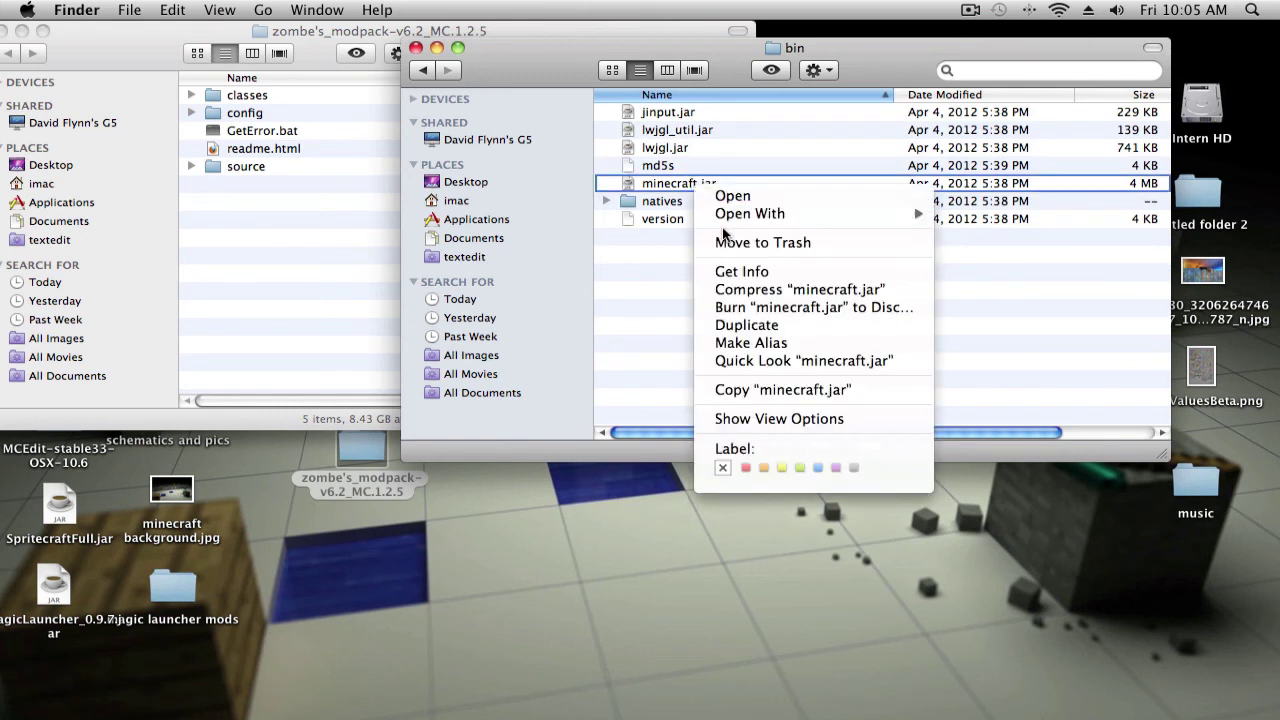
pyautogui.moveTo(743, 222)
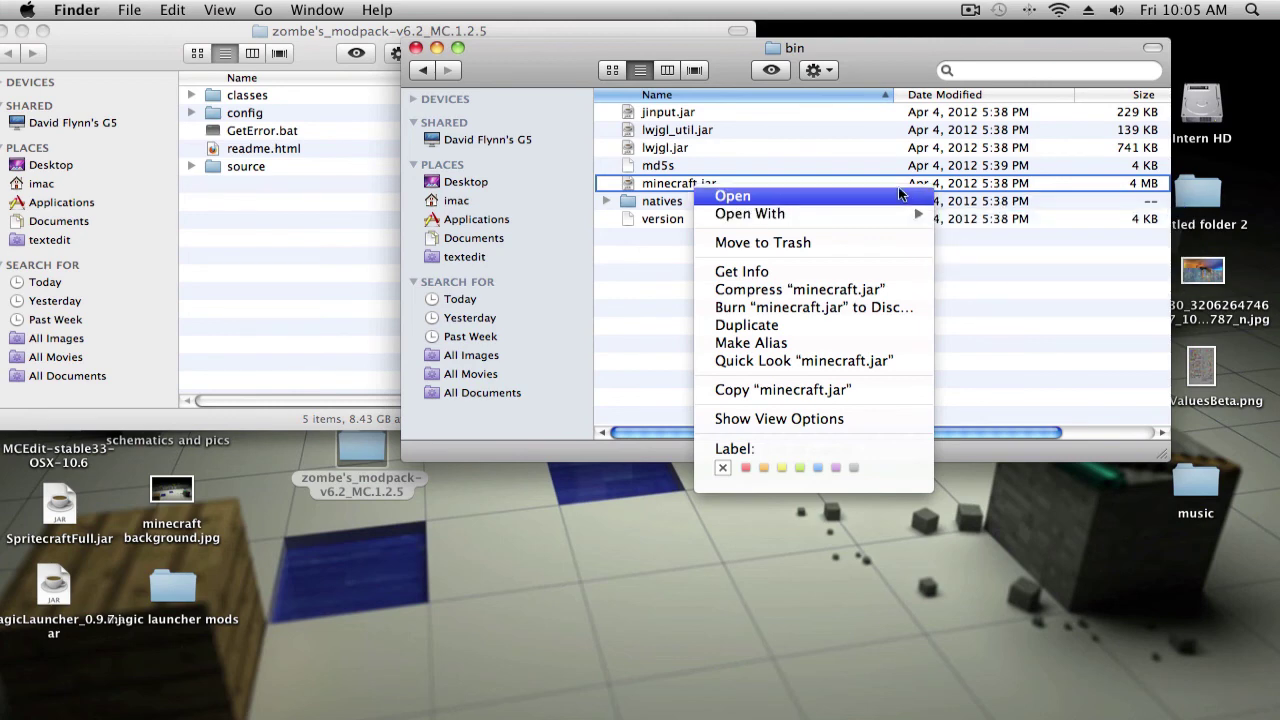
pyautogui.click(833, 273)
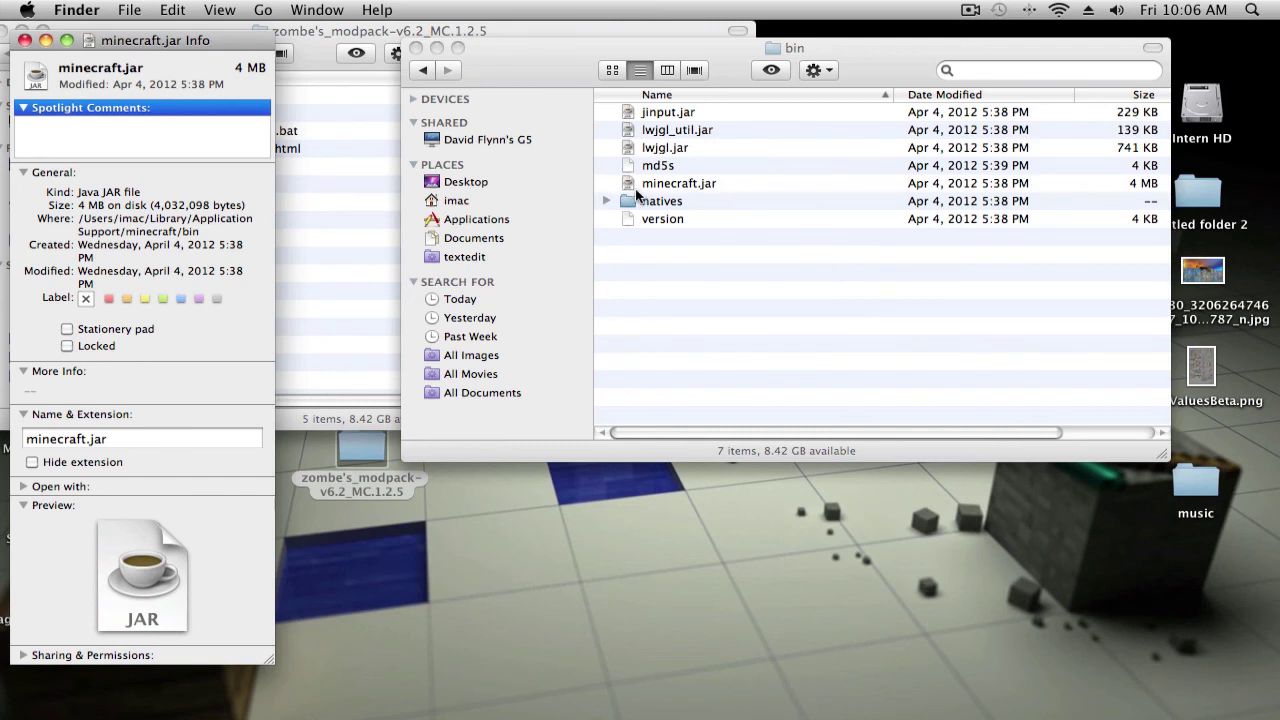
pyautogui.click(128, 439)
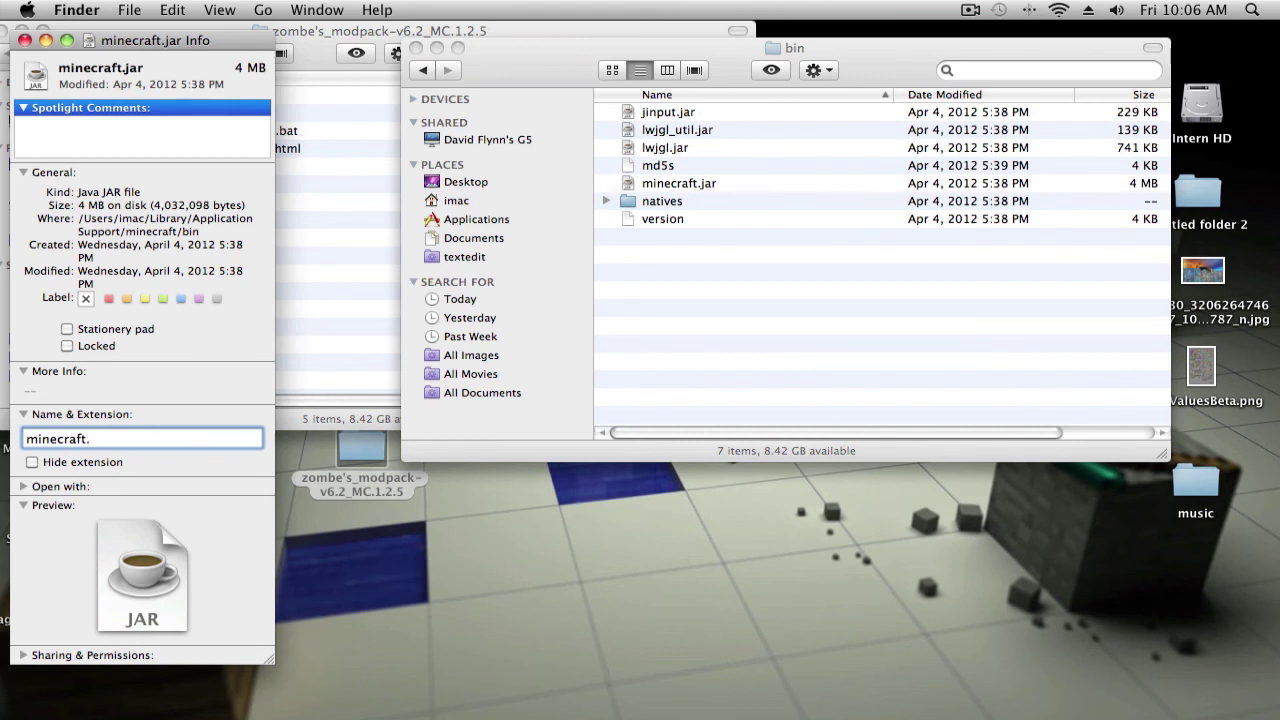
pyautogui.write('zip')
pyautogui.press('Return')
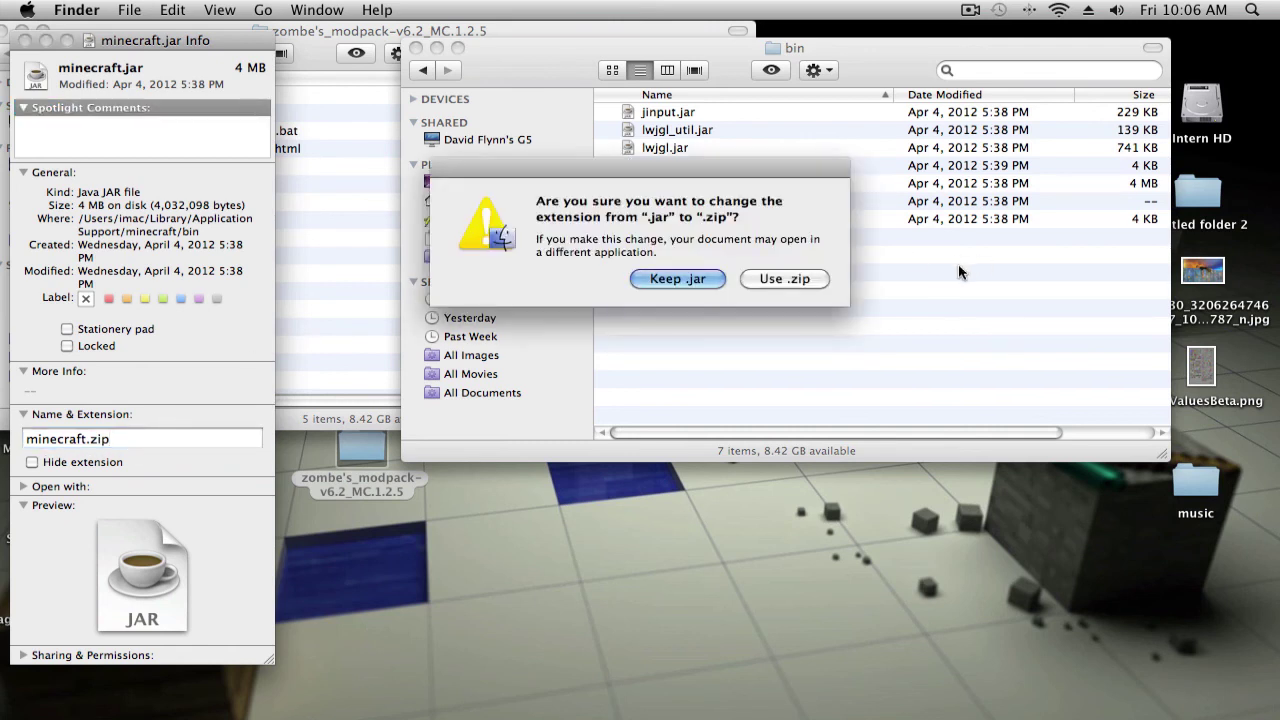
pyautogui.click(818, 279)
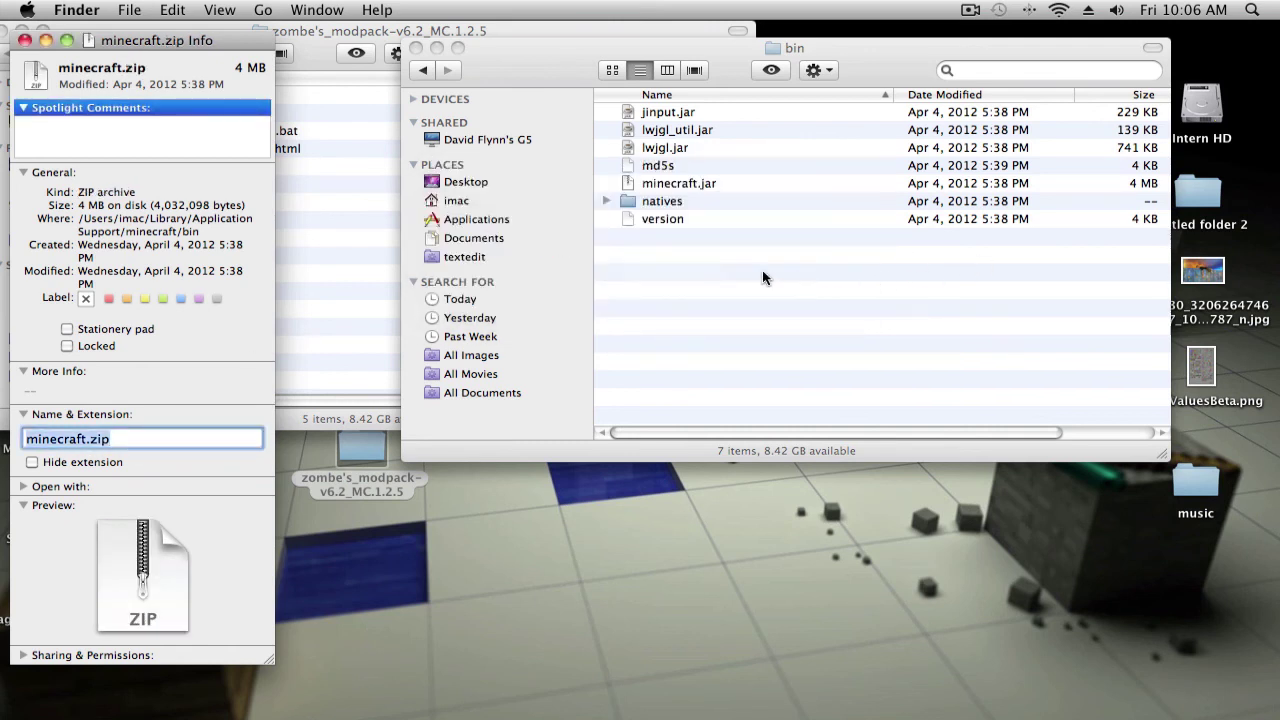
pyautogui.click(24, 41)
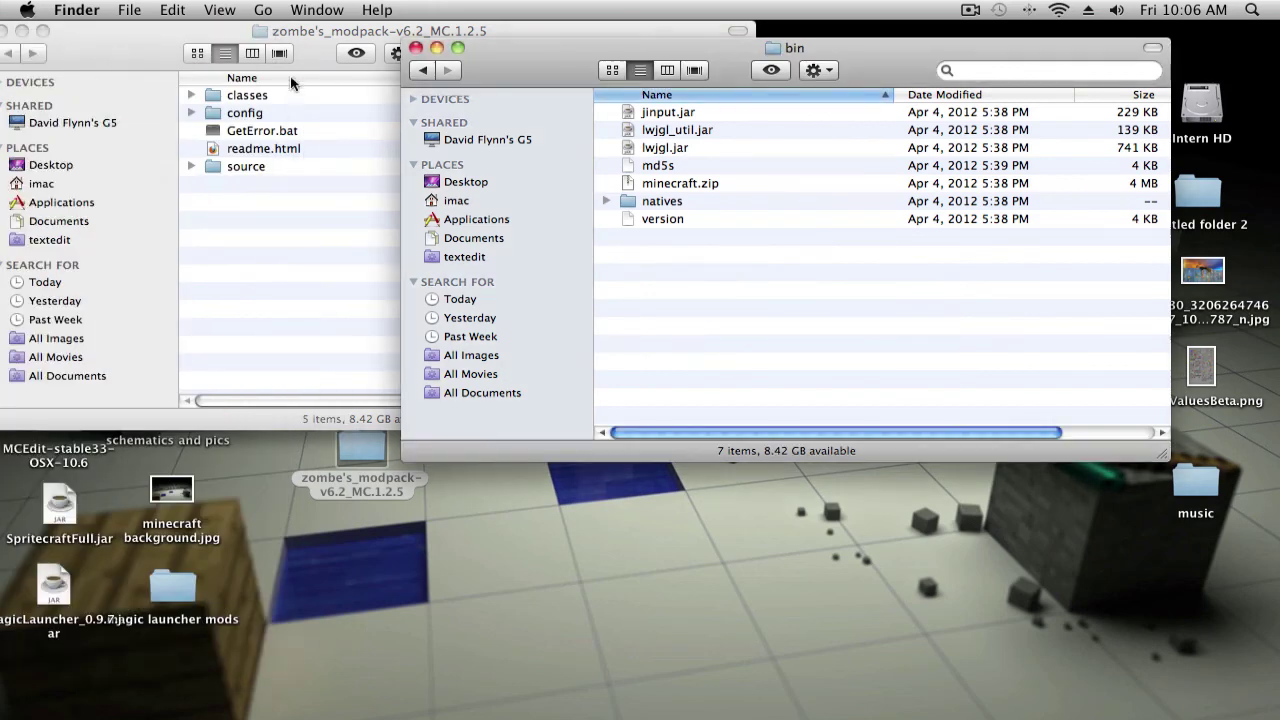
# - Unarchive minecraft.zip in the bin folder and move the zip file to the Trash
pyautogui.doubleClick(707, 185)
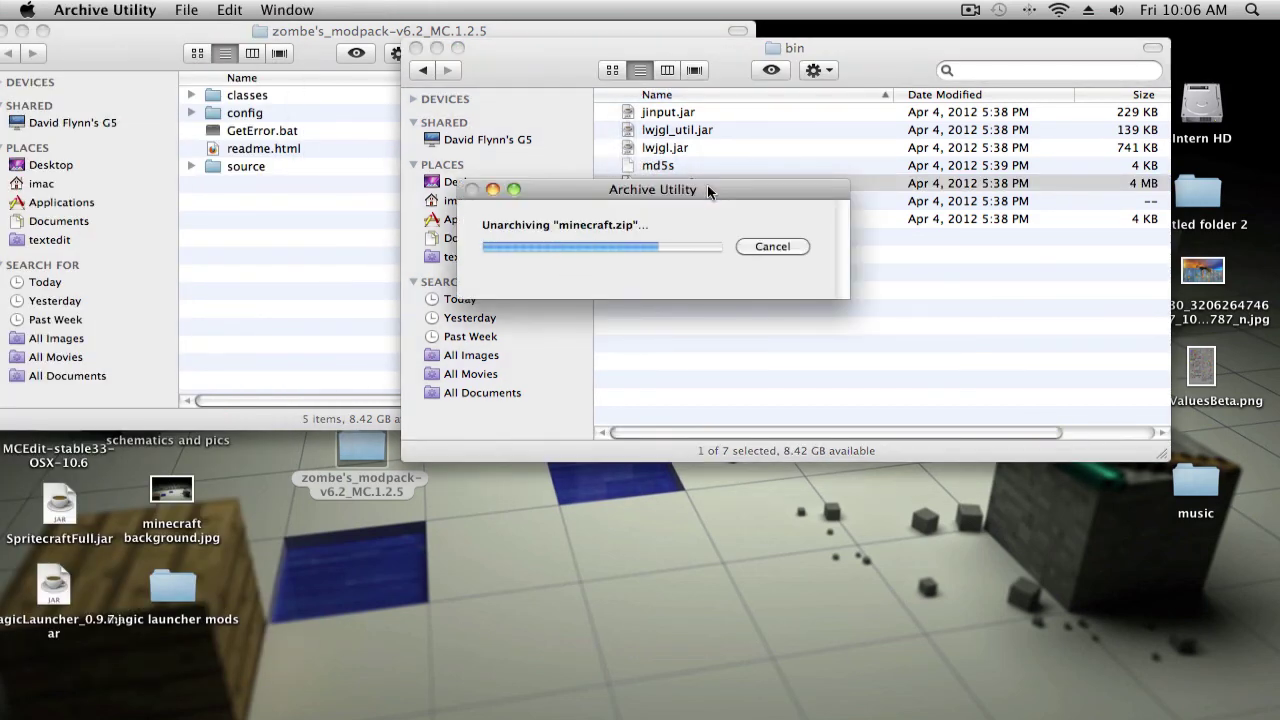
pyautogui.click(687, 200)
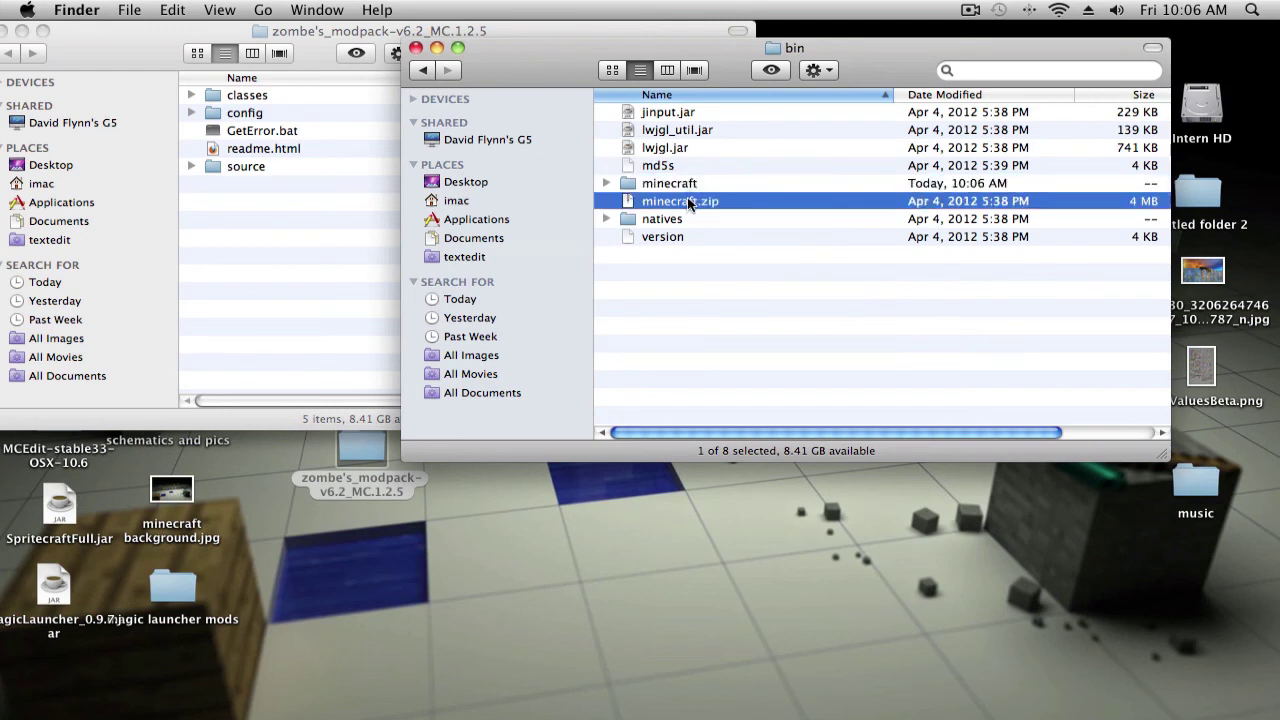
pyautogui.rightClick(687, 200)
pyautogui.click(743, 256)
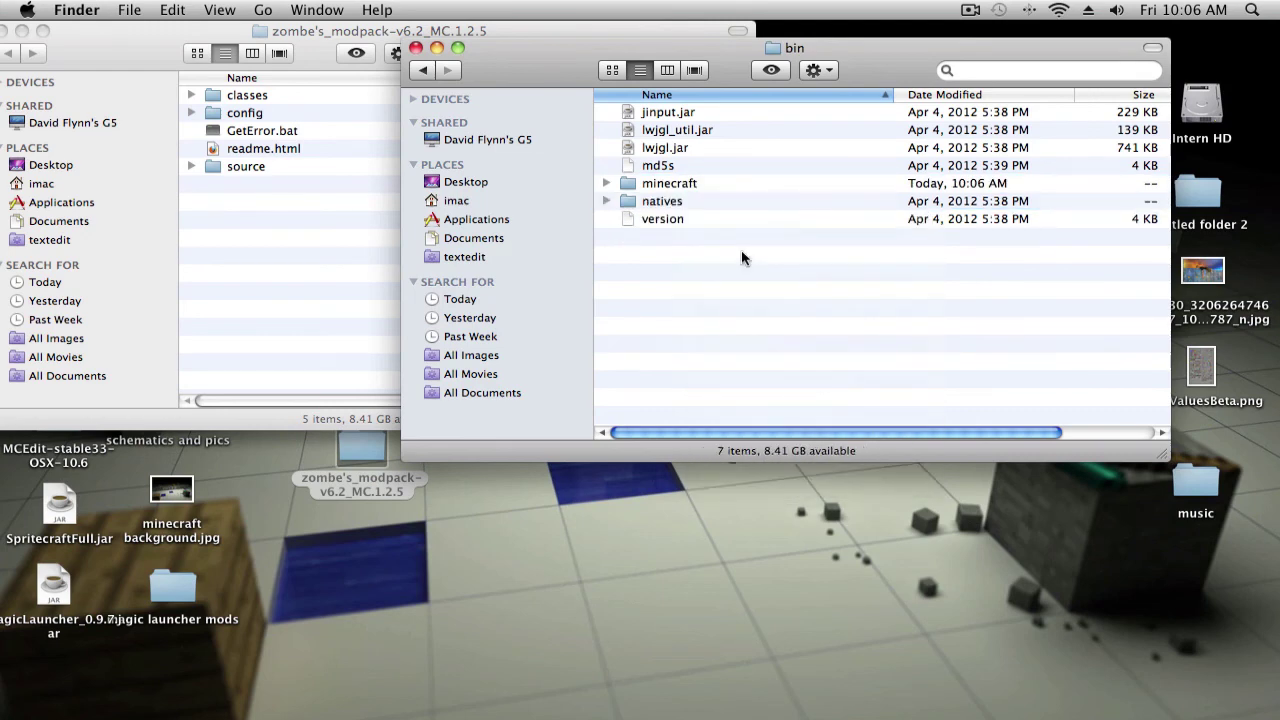
# - Rename the unpacked minecraft folder to minecraft.jar through its file info and confirm adding the extension
pyautogui.rightClick(682, 180)
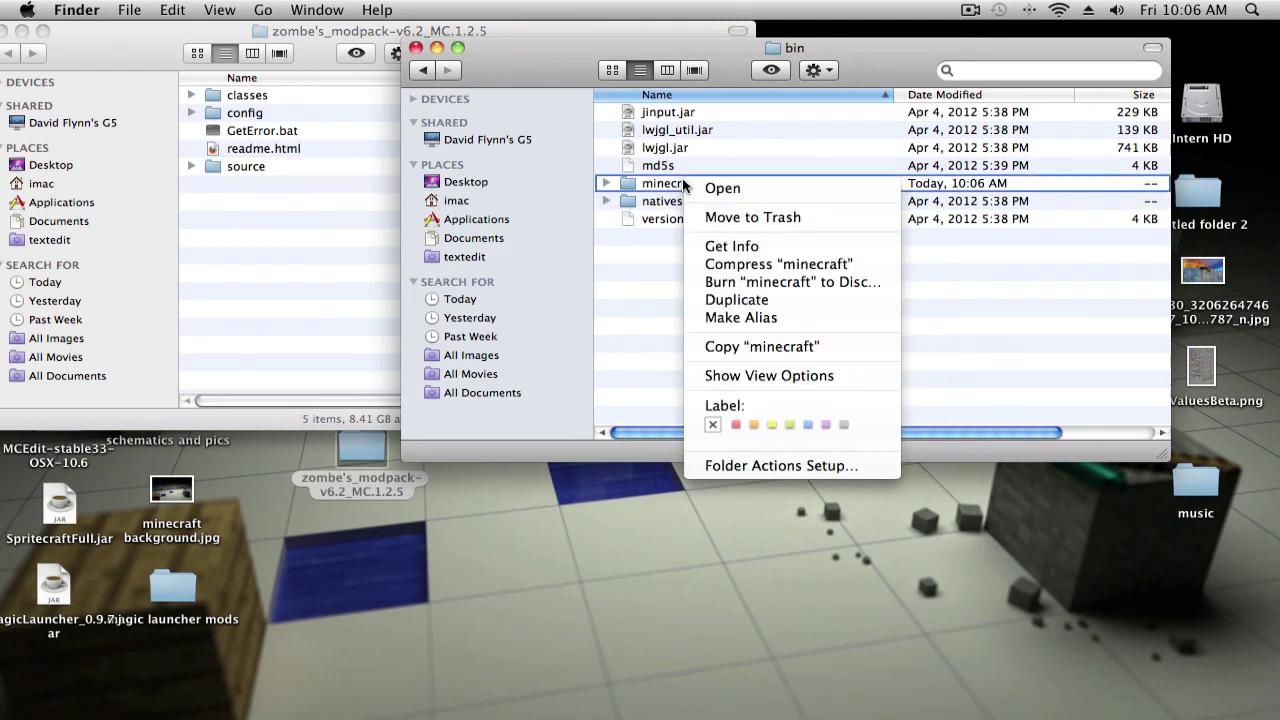
pyautogui.click(729, 247)
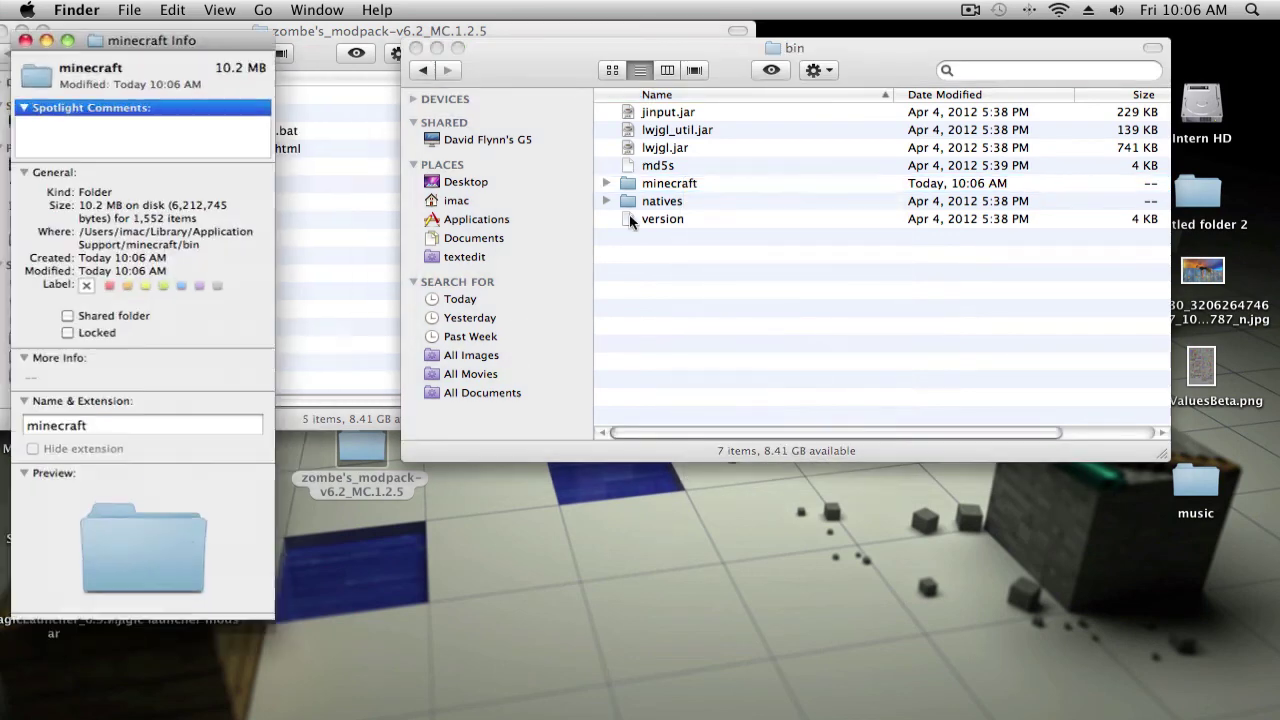
pyautogui.click(90, 425)
pyautogui.write('.ja')
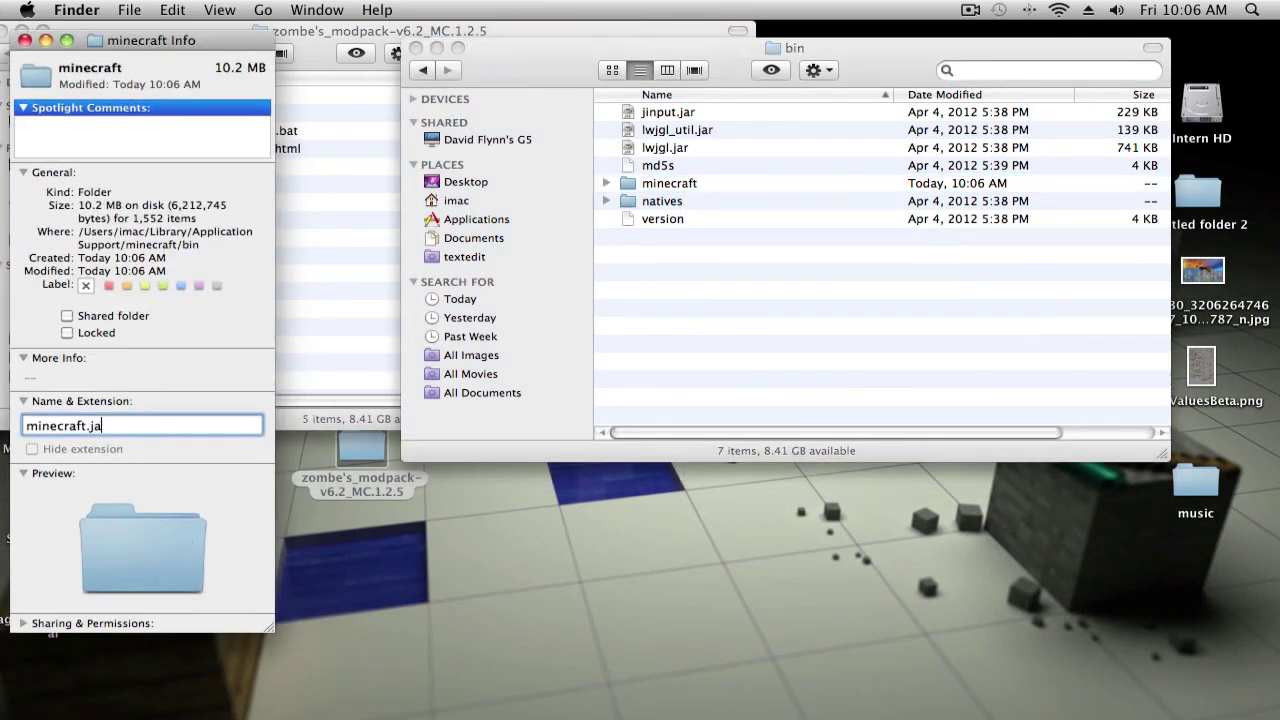
pyautogui.write('r')
pyautogui.click(24, 40)
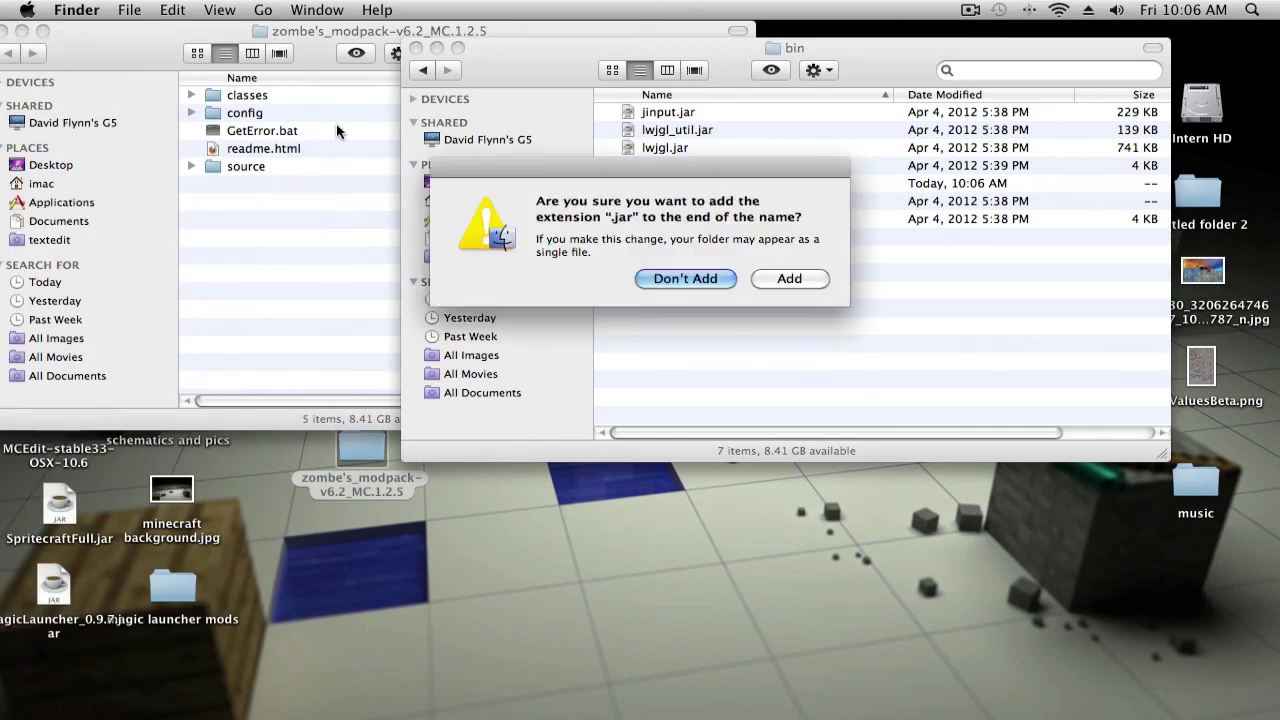
pyautogui.click(796, 280)
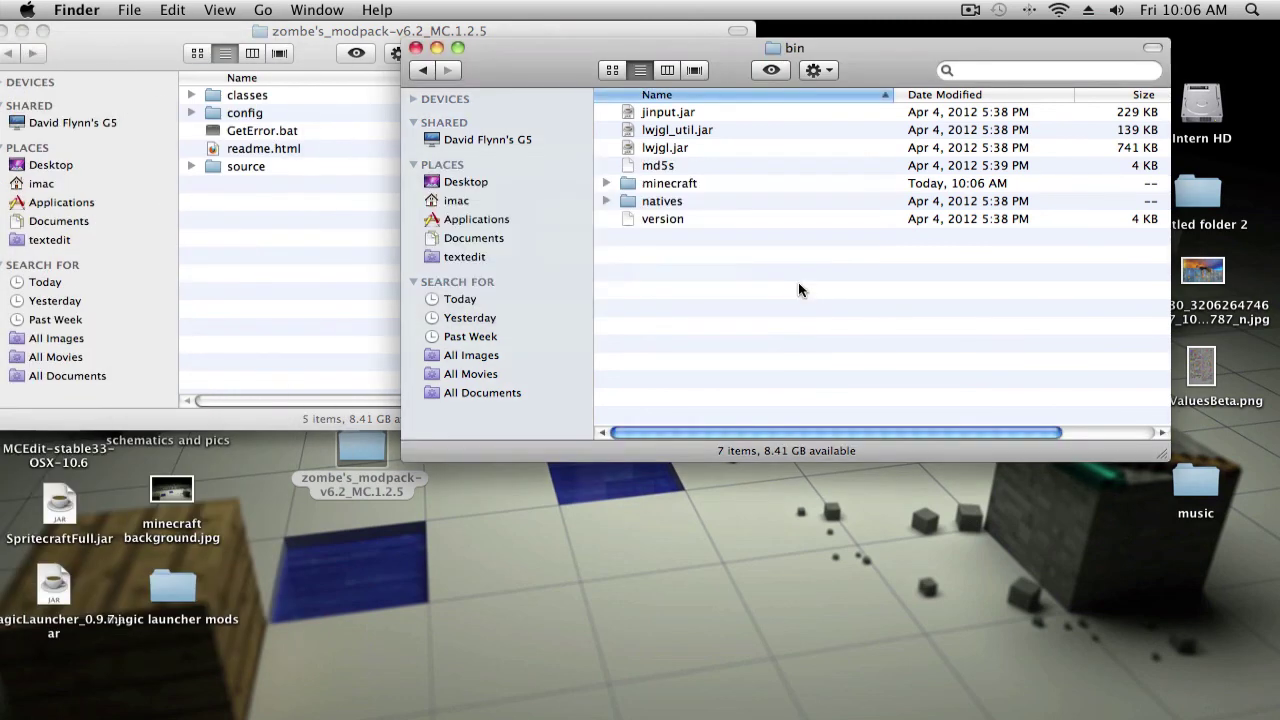
# - Open the minecraft.jar folder and sort its contents by kind so the folders are listed first
pyautogui.doubleClick(662, 187)
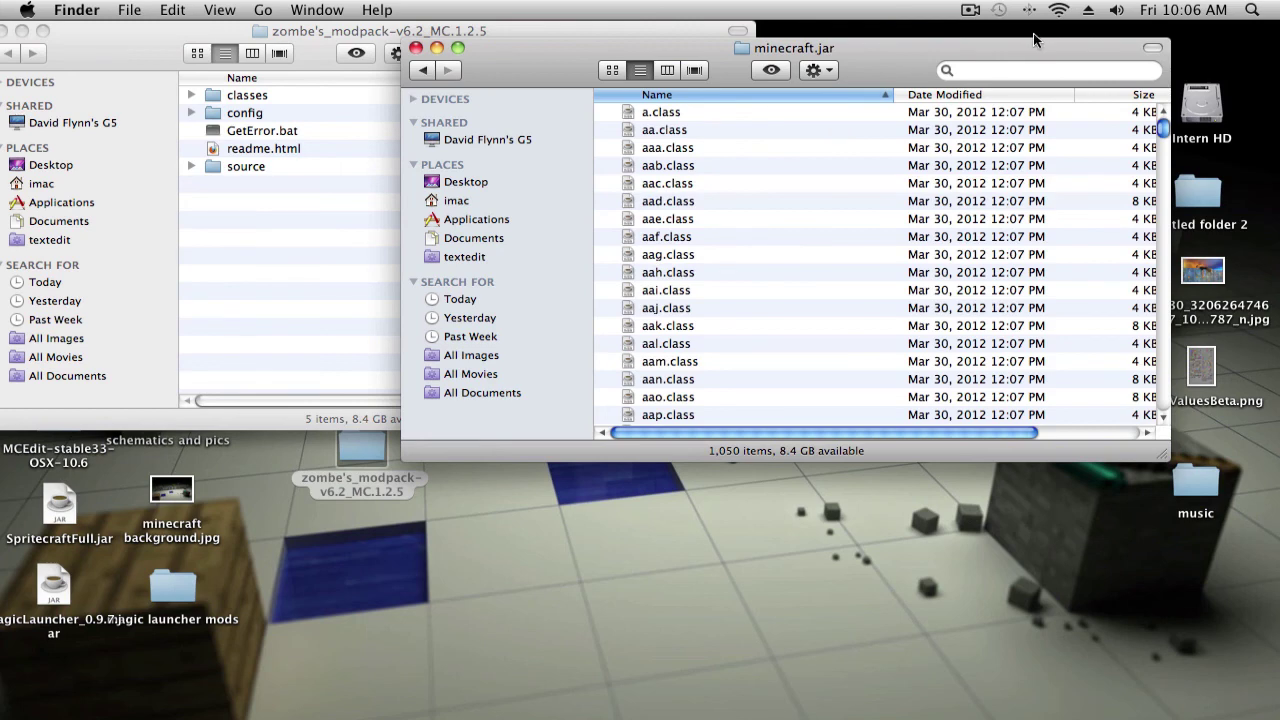
pyautogui.moveTo(1022, 46); pyautogui.dragTo(961, 35)
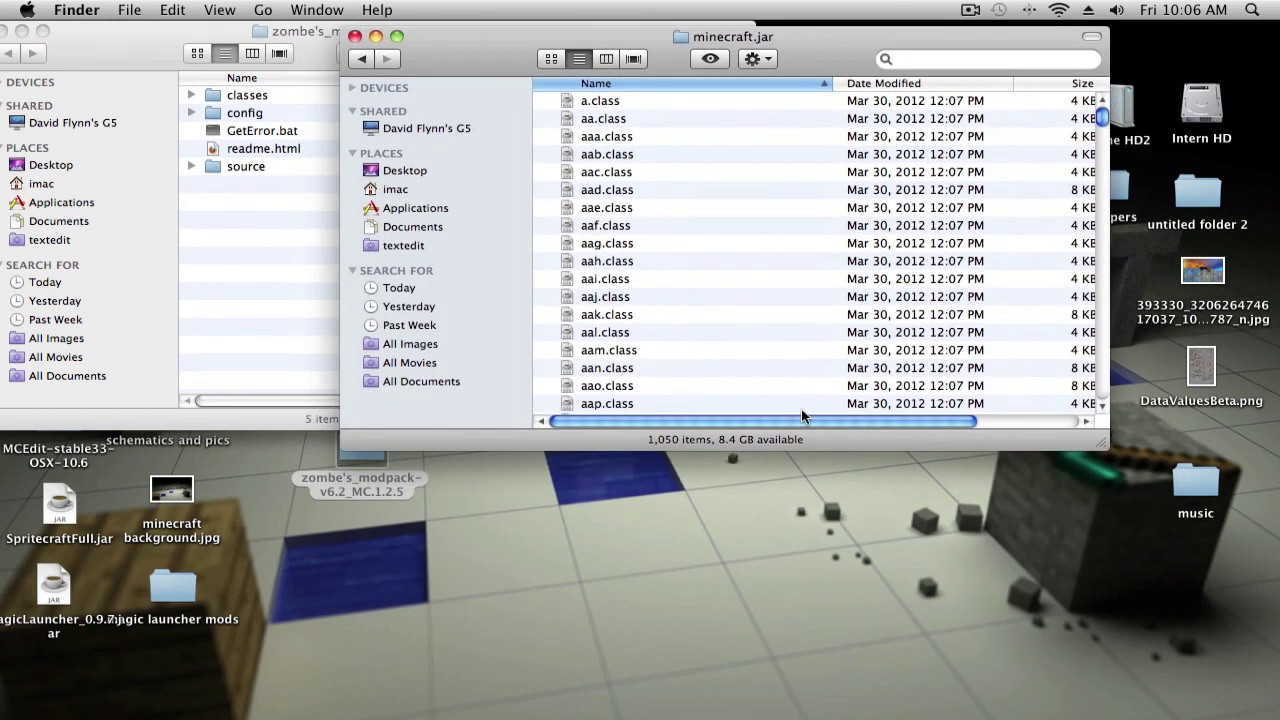
pyautogui.moveTo(801, 416); pyautogui.dragTo(905, 416)
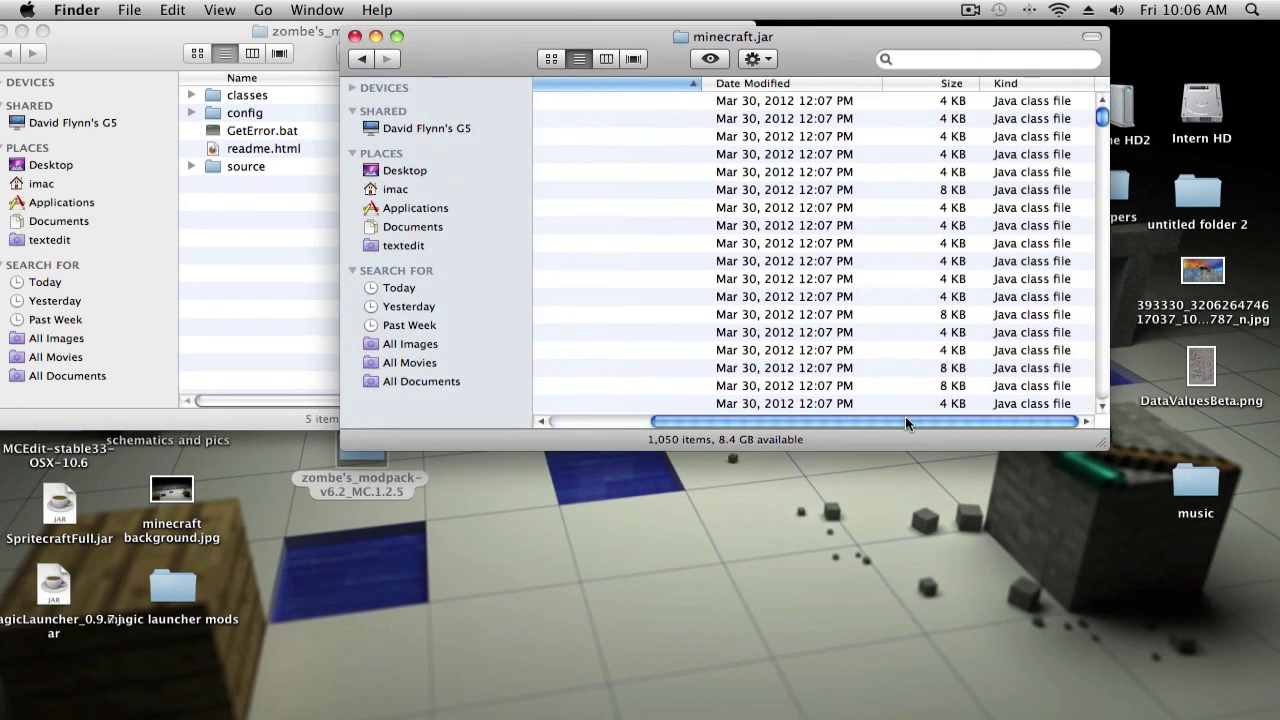
pyautogui.click(1006, 82)
pyautogui.moveTo(946, 417); pyautogui.dragTo(802, 415)
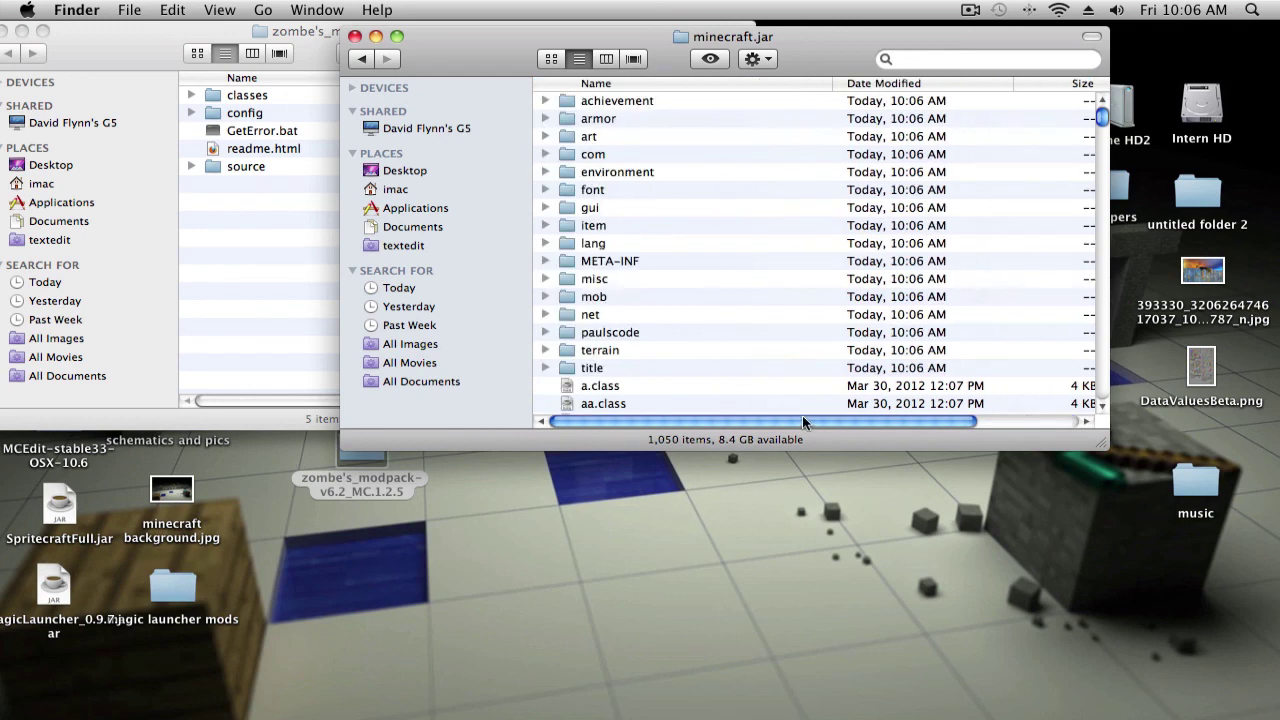
# - Move the META-INF folder inside minecraft.jar to the Trash
pyautogui.click(616, 263)
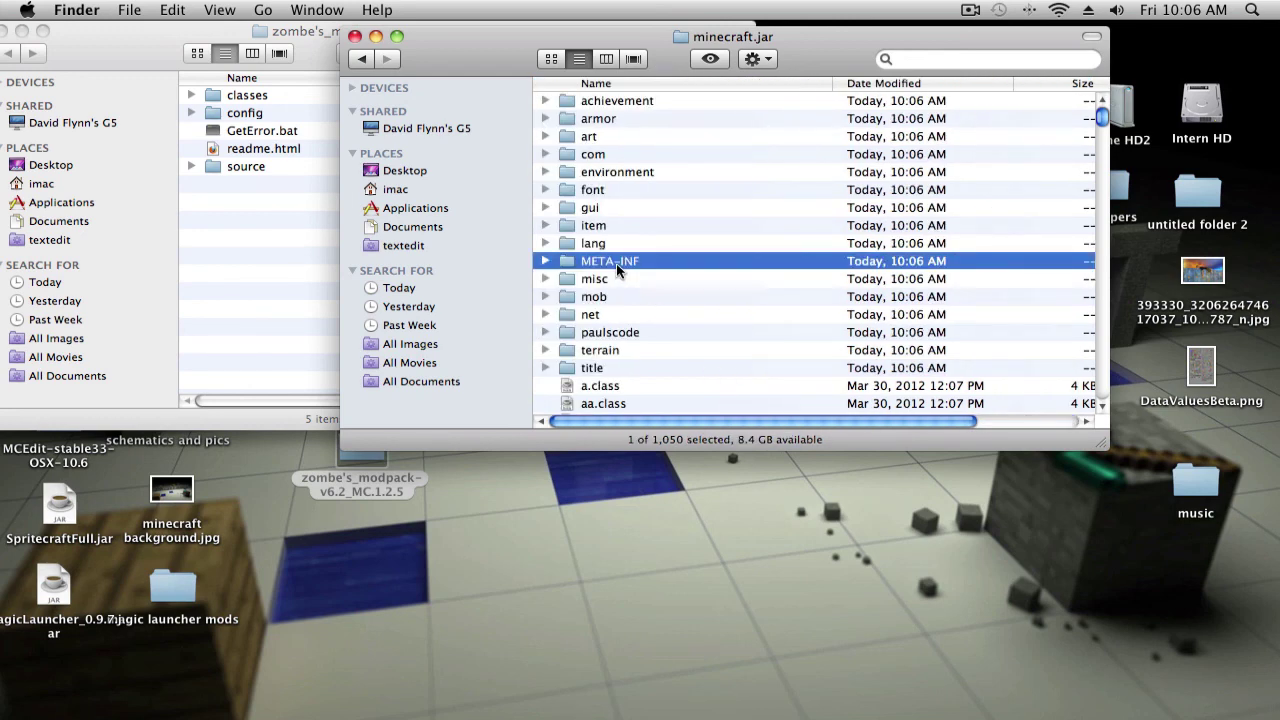
pyautogui.rightClick(616, 263)
pyautogui.click(642, 303)
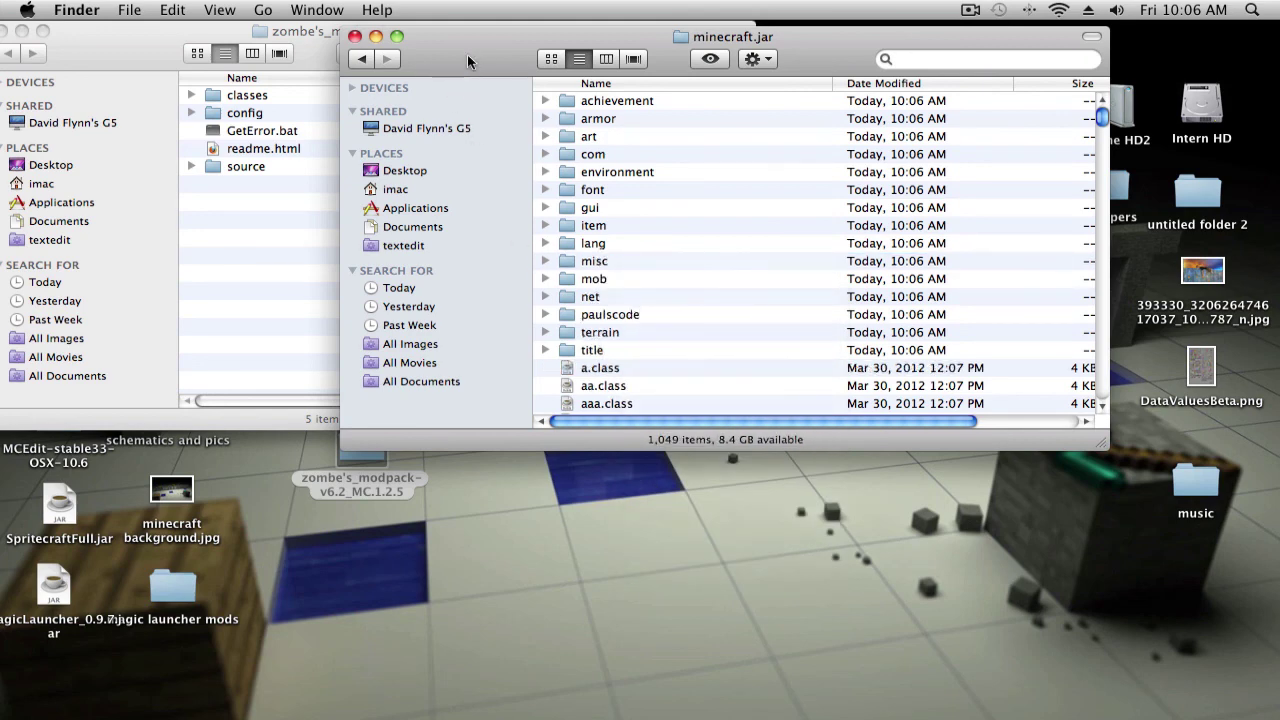
# - Move all class files from the modpack's classes folder into the minecraft.jar folder, replacing all existing items
pyautogui.moveTo(467, 54); pyautogui.dragTo(640, 34)
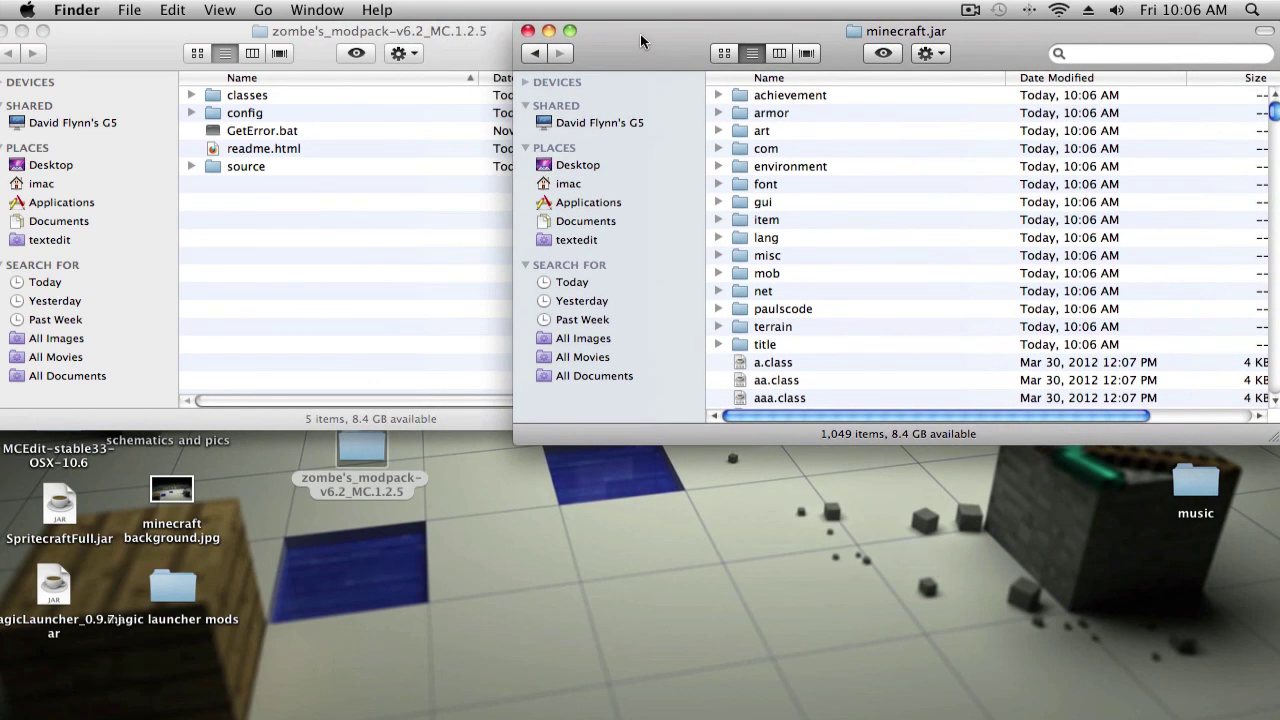
pyautogui.click(150, 50)
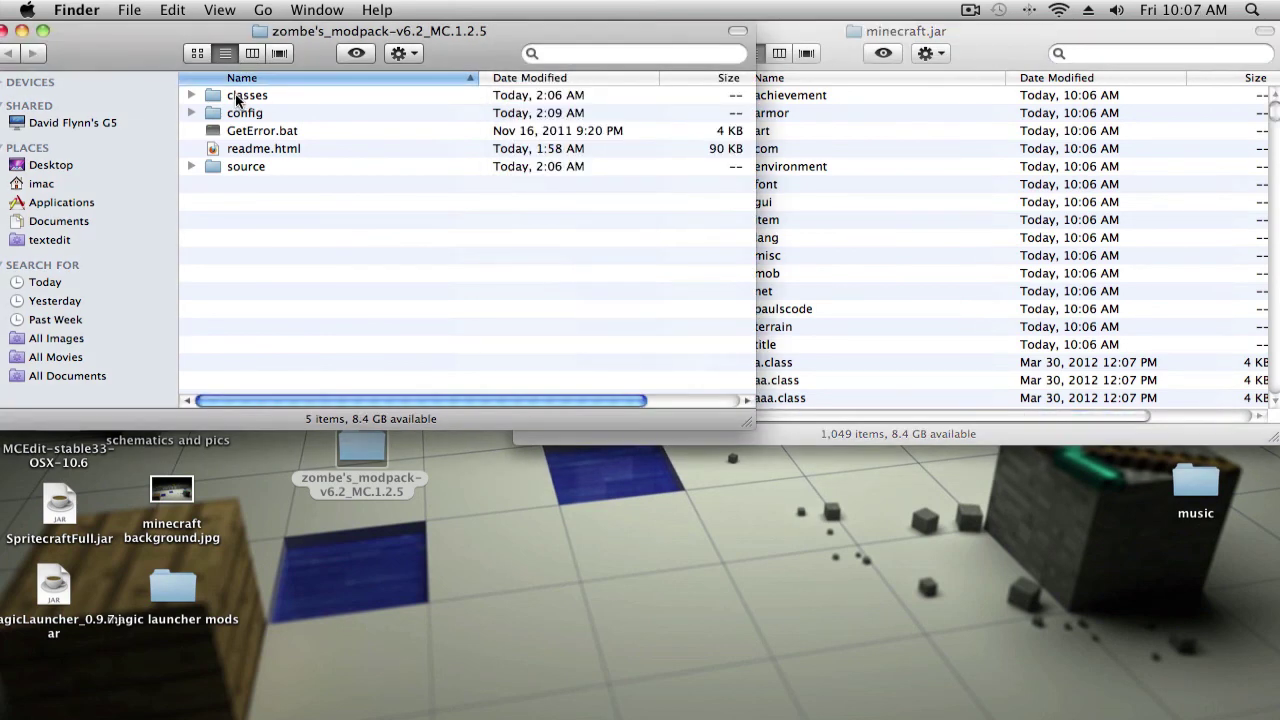
pyautogui.doubleClick(235, 94)
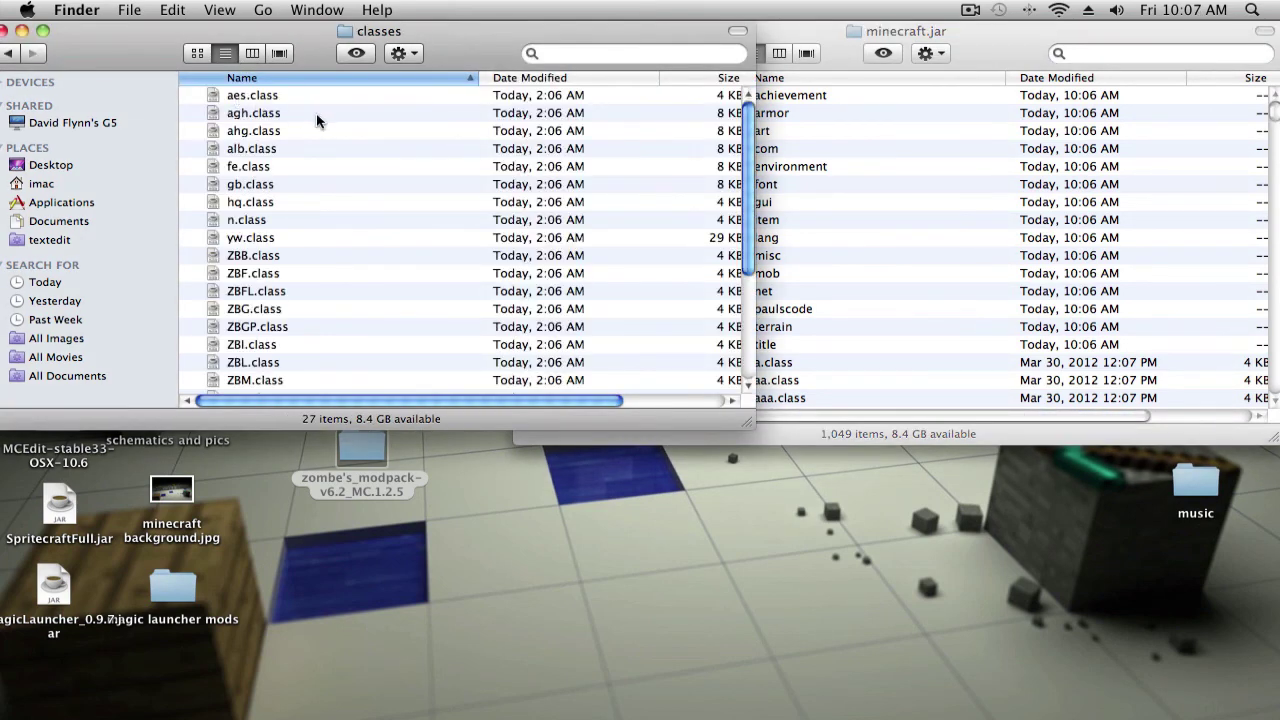
pyautogui.click(461, 93)
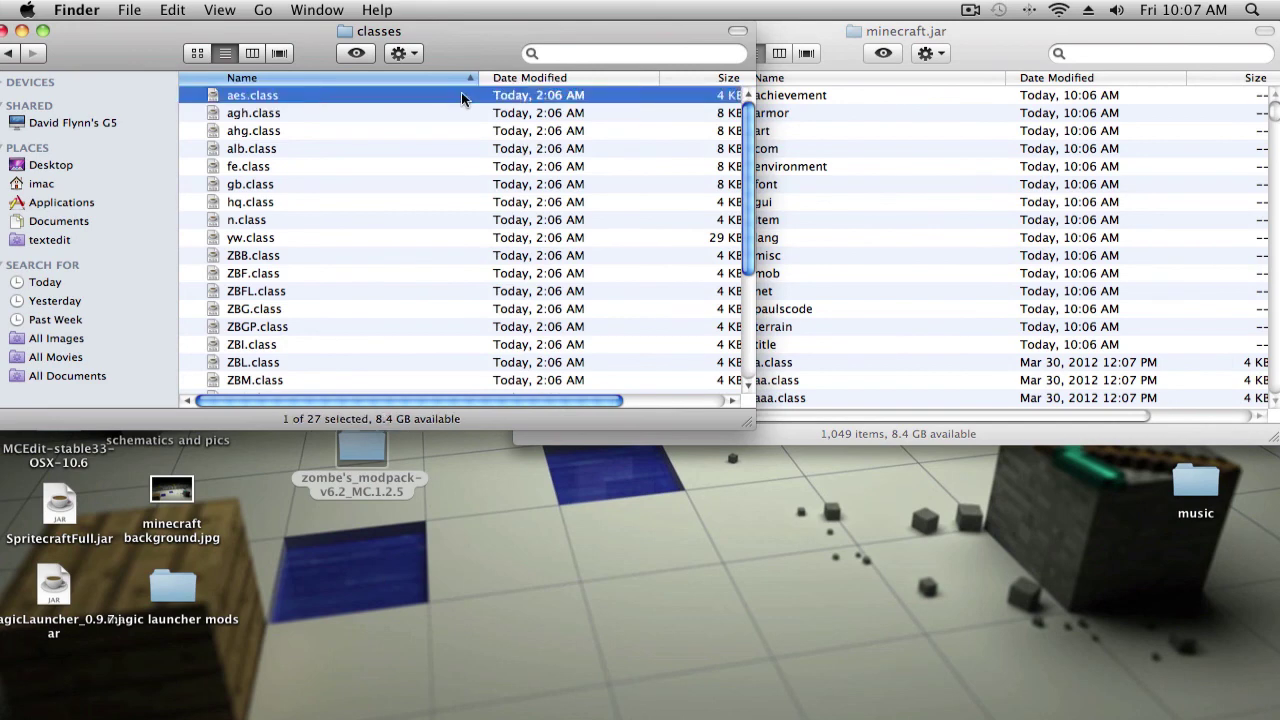
pyautogui.scroll(-5, 442, 158)
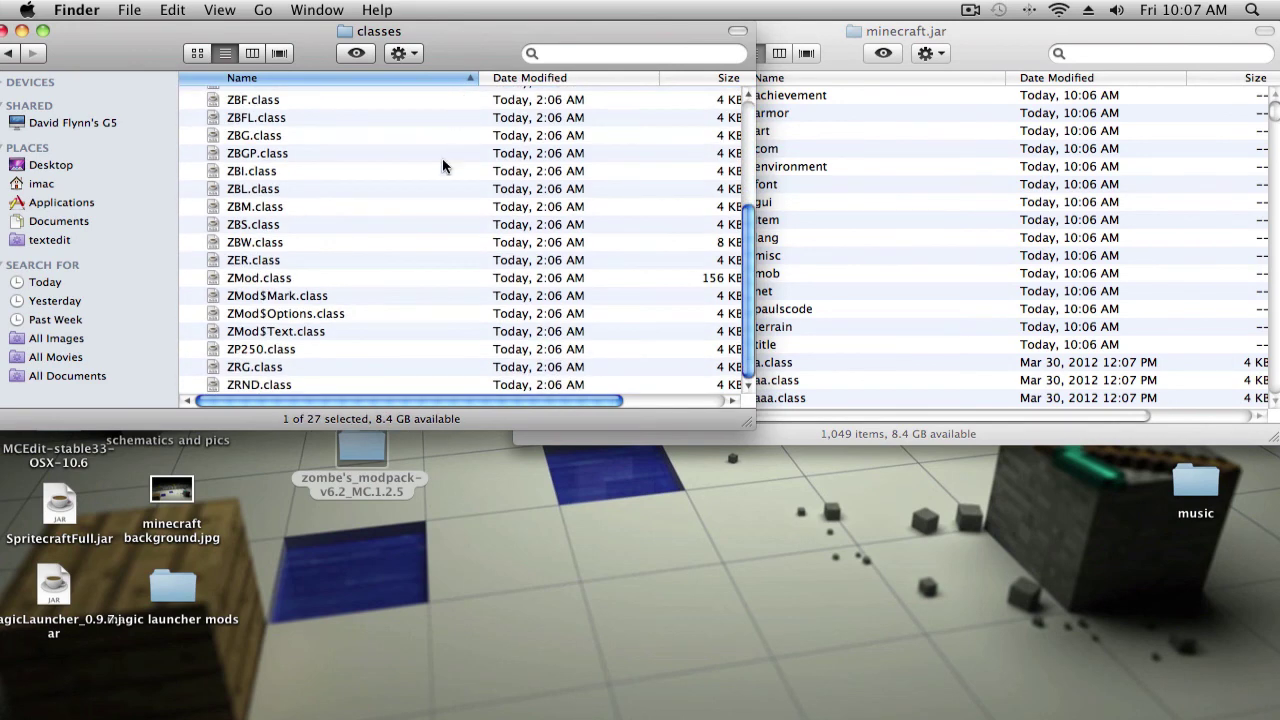
pyautogui.keyDown('shift'); pyautogui.click(262, 380); pyautogui.keyUp('shift')
pyautogui.moveTo(261, 373); pyautogui.dragTo(818, 313)
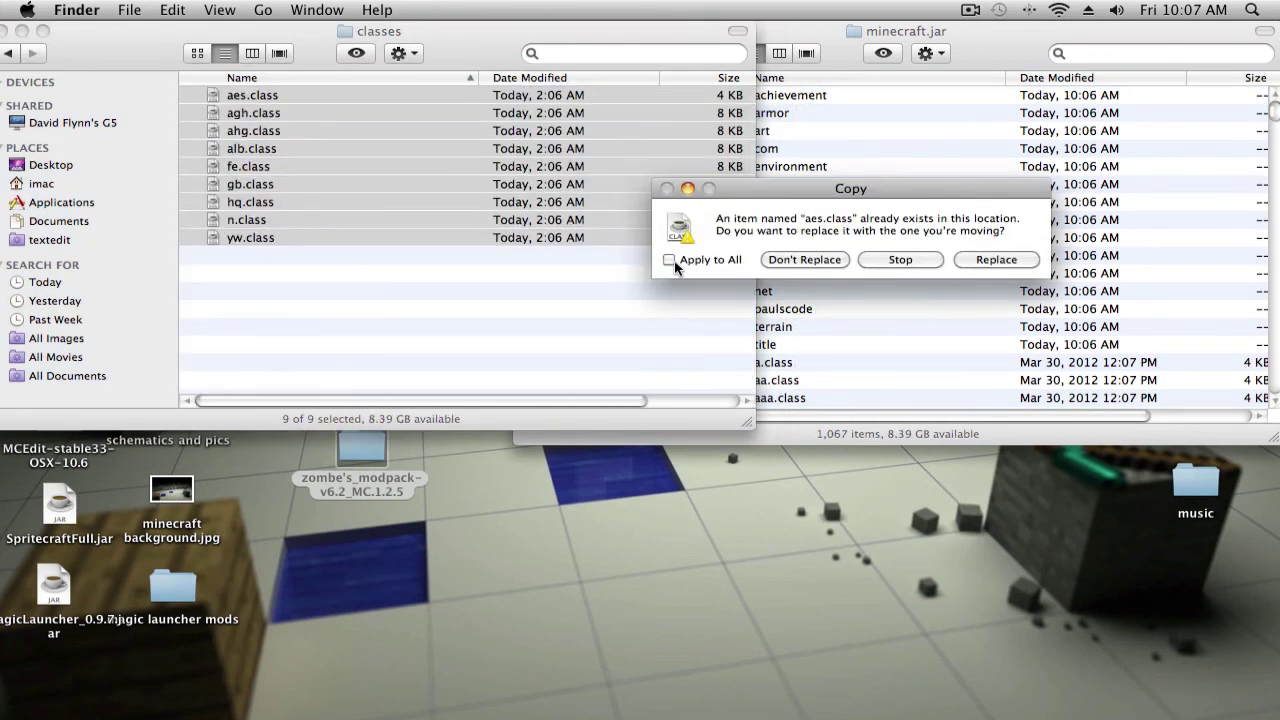
pyautogui.click(669, 260)
pyautogui.click(1000, 260)
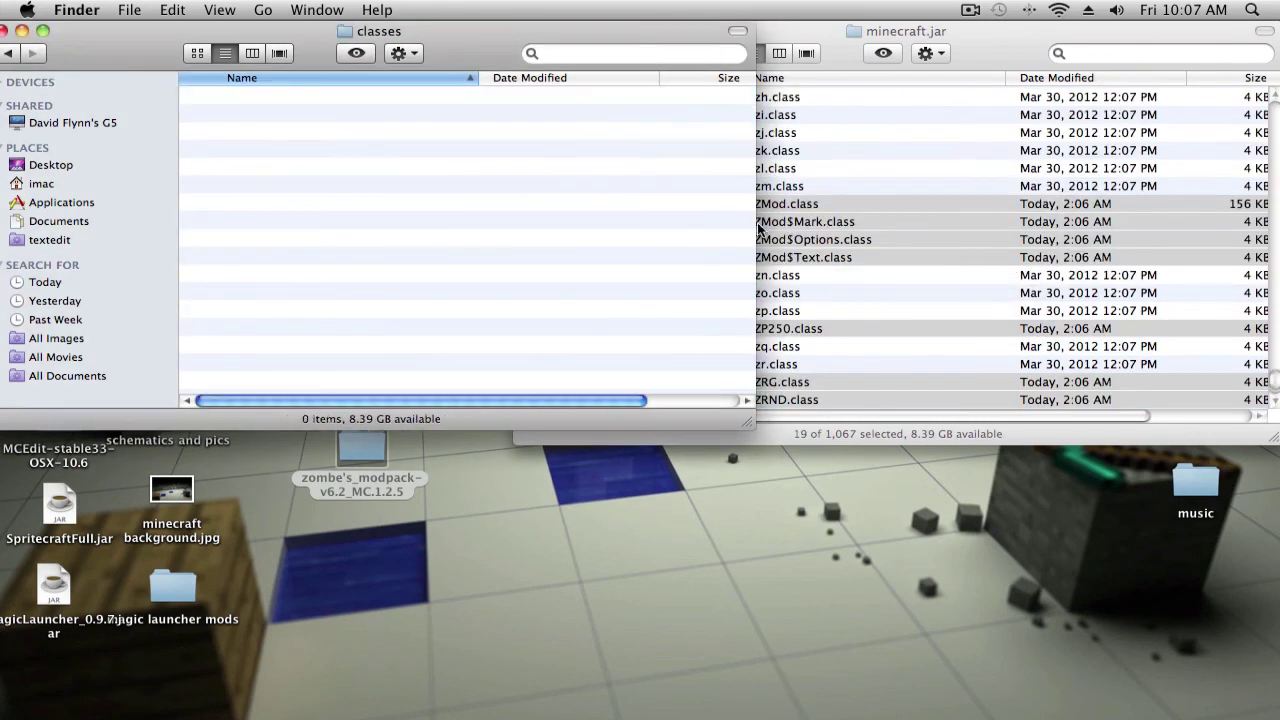
# - Go back from minecraft.jar to the main minecraft folder, and open the modpack's config folder in the other window
pyautogui.click(832, 40)
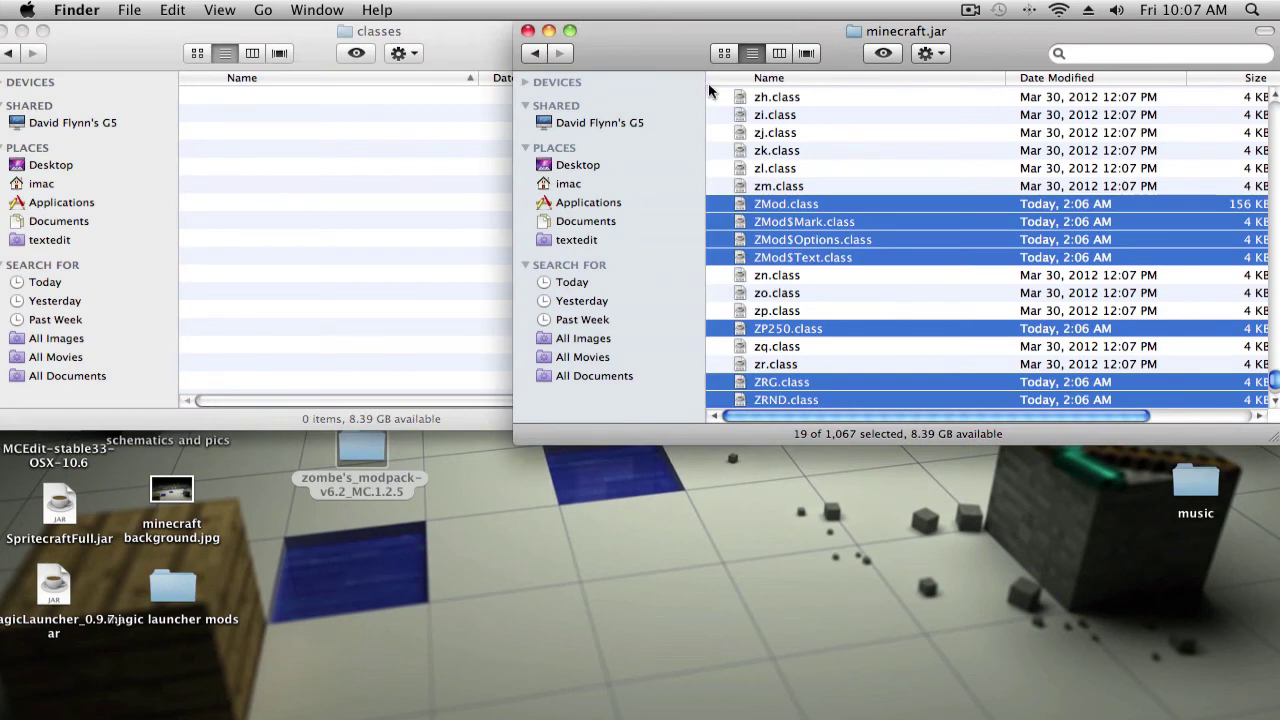
pyautogui.click(536, 56)
pyautogui.click(536, 56)
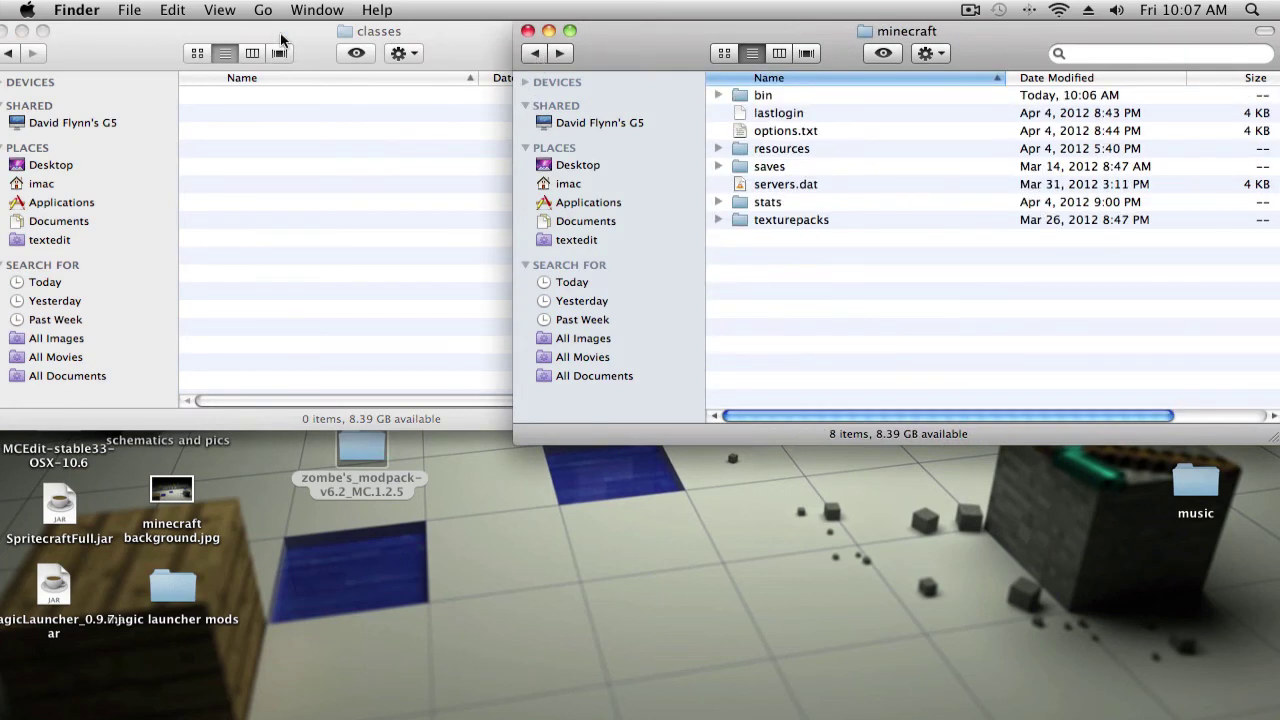
pyautogui.click(154, 32)
pyautogui.click(9, 53)
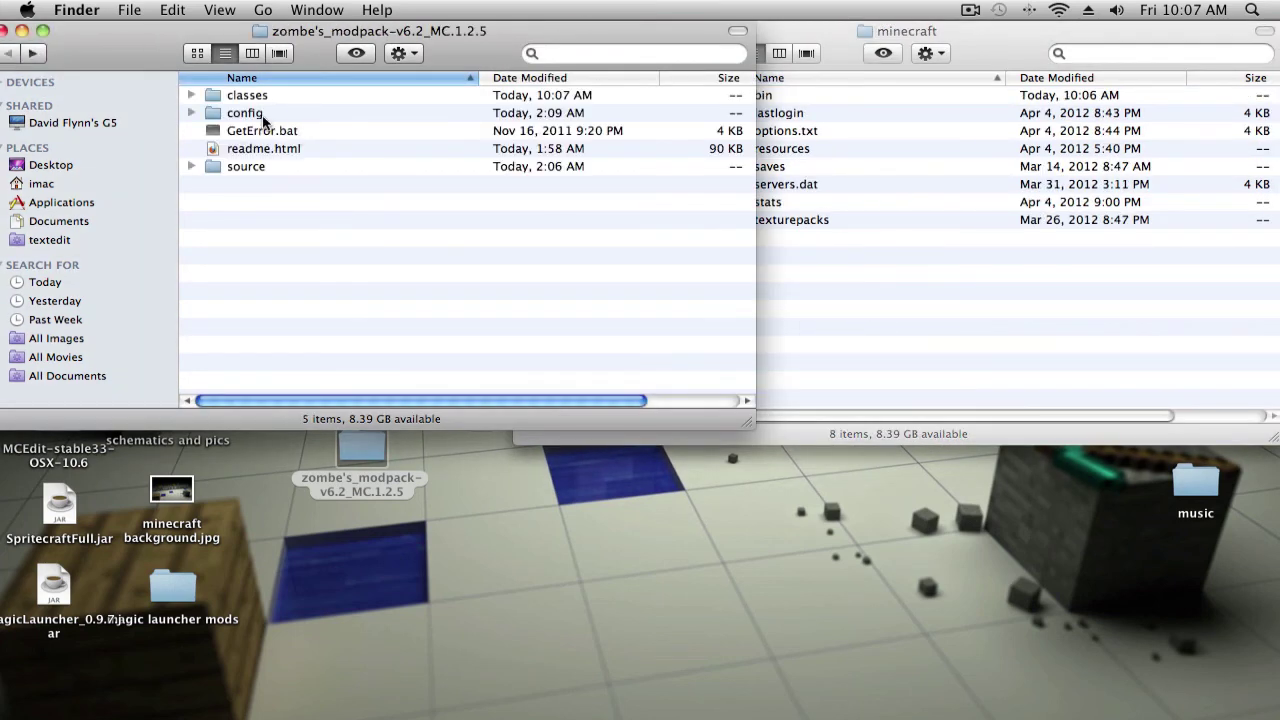
pyautogui.doubleClick(258, 116)
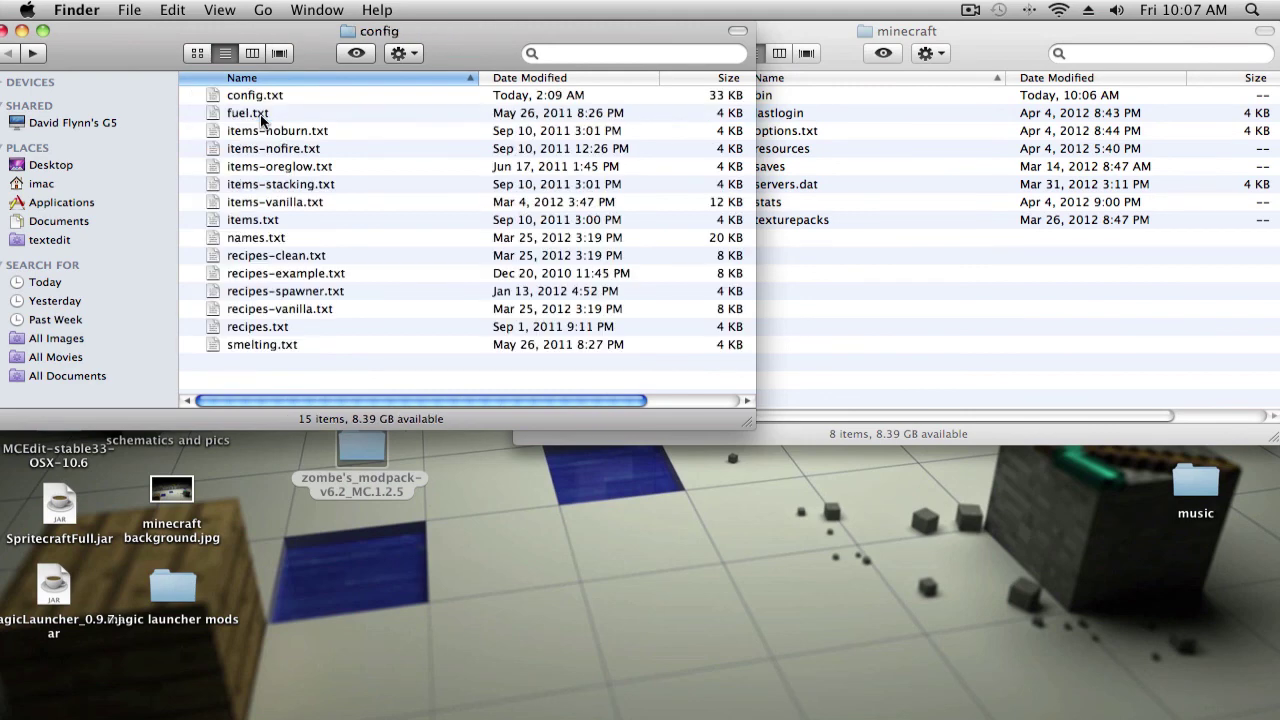
# - Create a new folder named mods in the minecraft folder
pyautogui.click(836, 38)
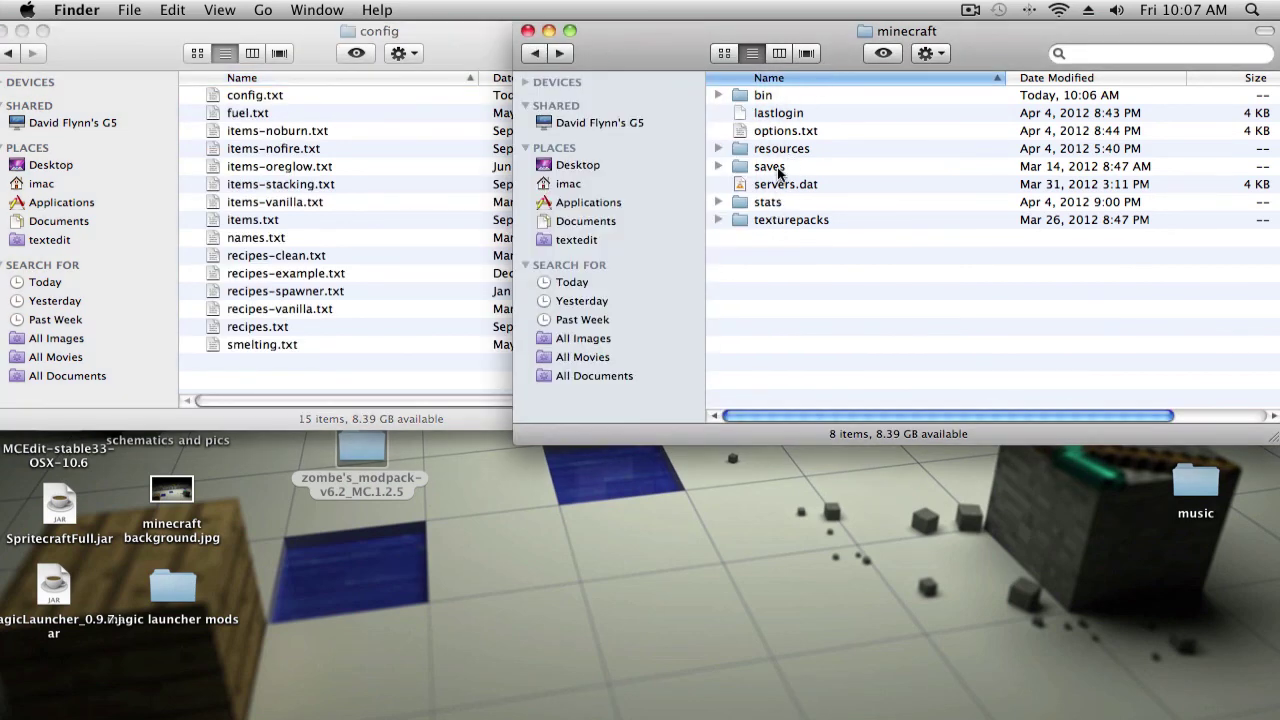
pyautogui.rightClick(779, 241)
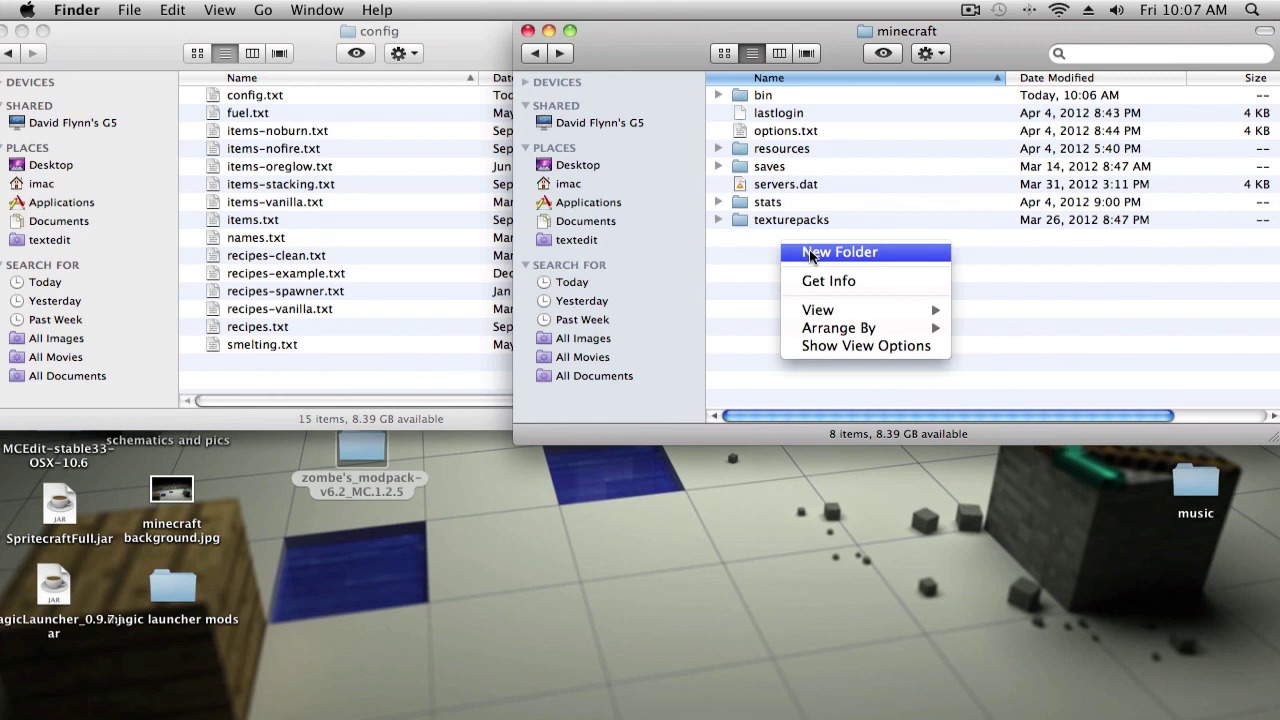
pyautogui.click(809, 251)
pyautogui.write('mods')
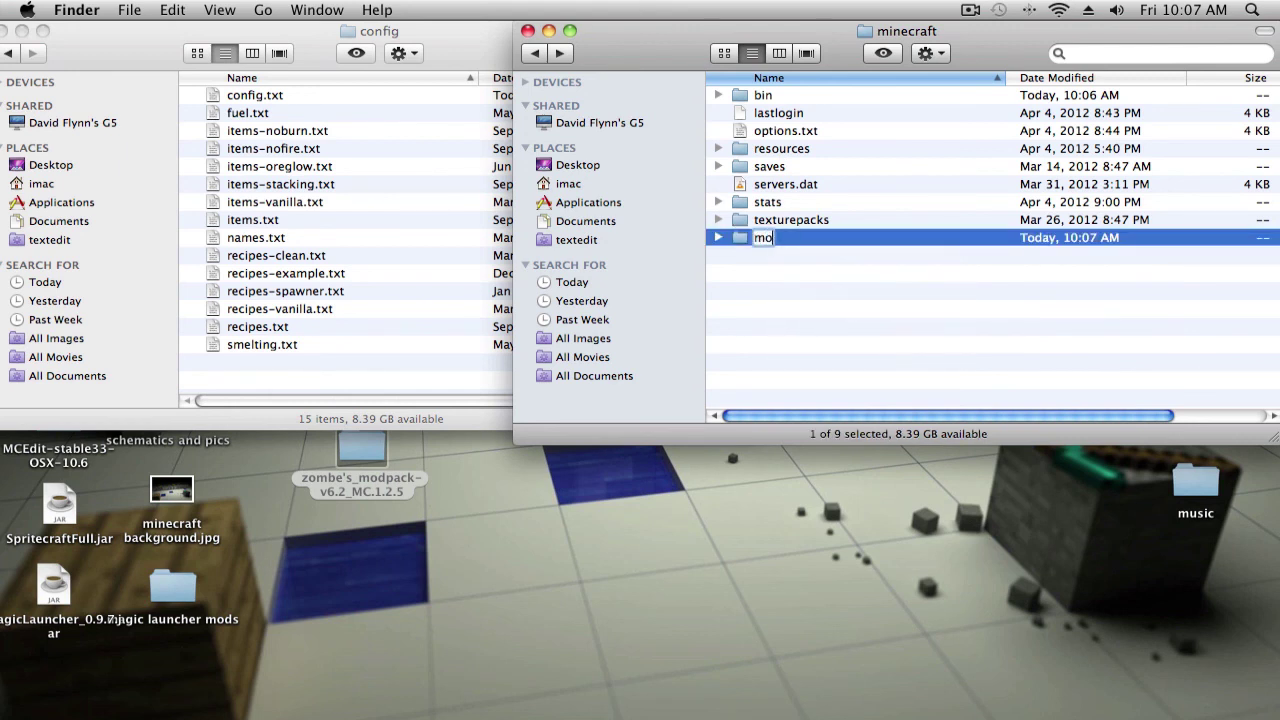
pyautogui.click(810, 258)
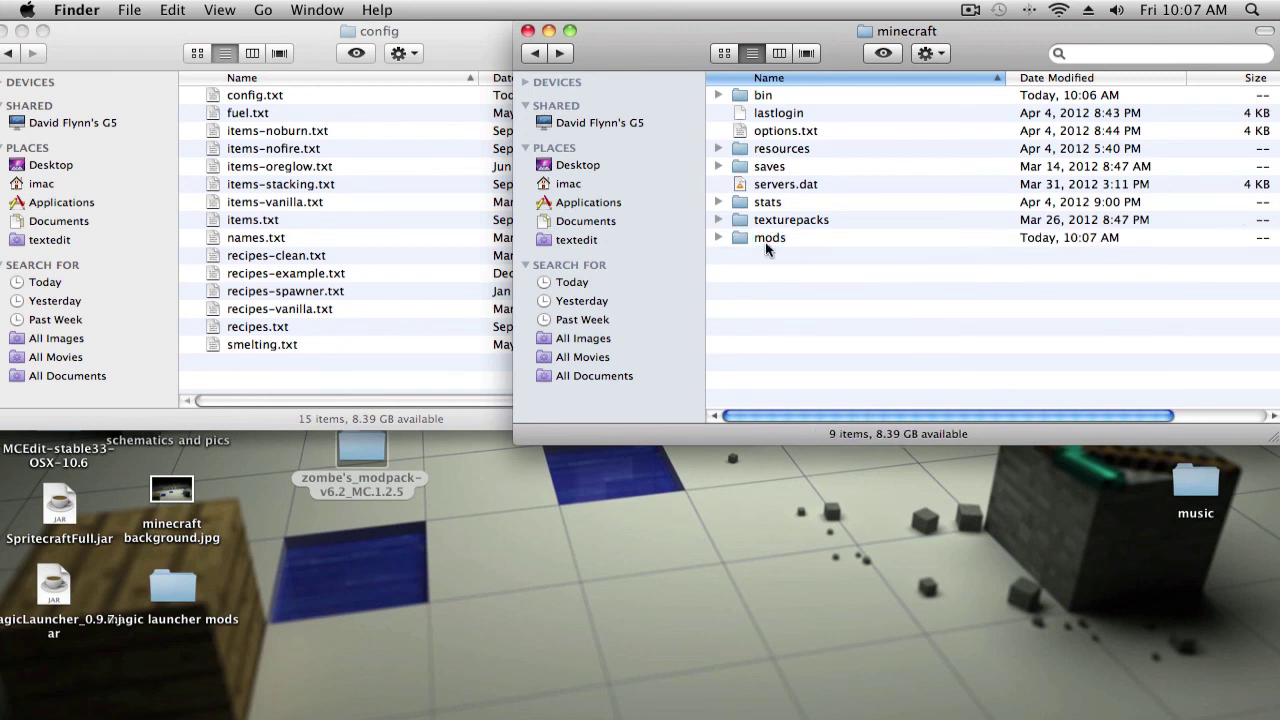
# - Inside the mods folder, create a folder named zombe and open it
pyautogui.doubleClick(732, 240)
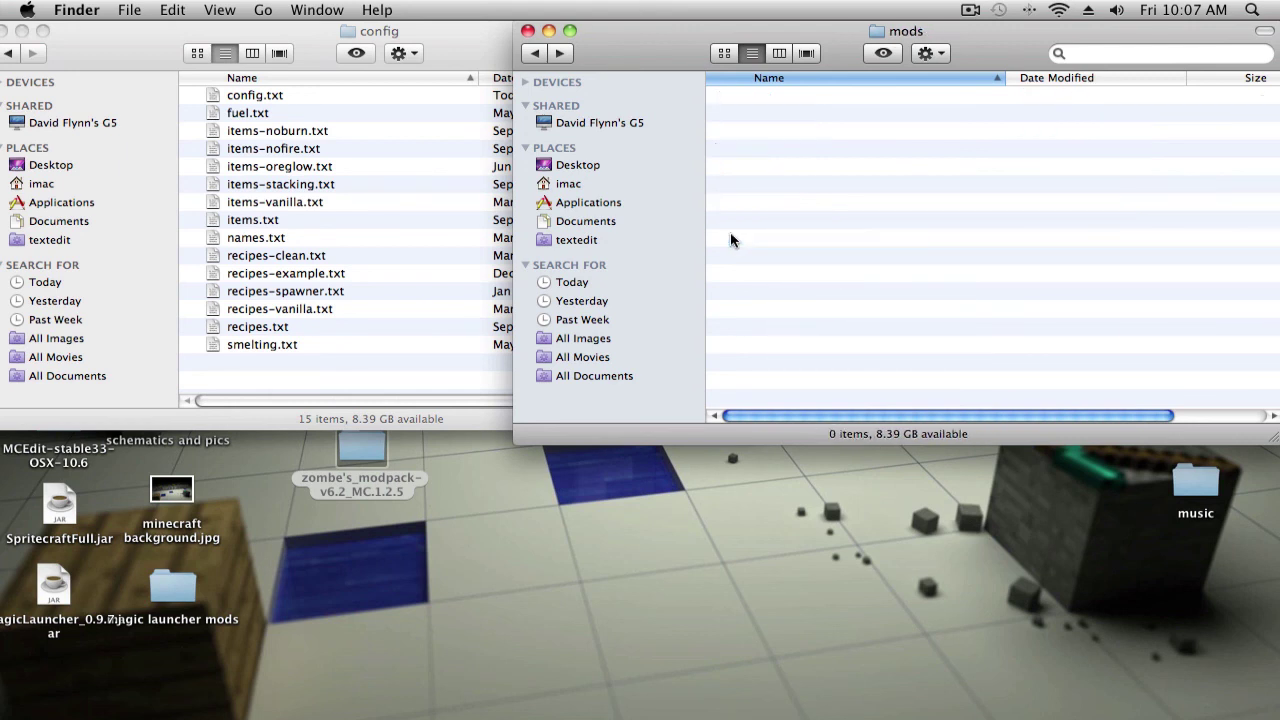
pyautogui.rightClick(749, 147)
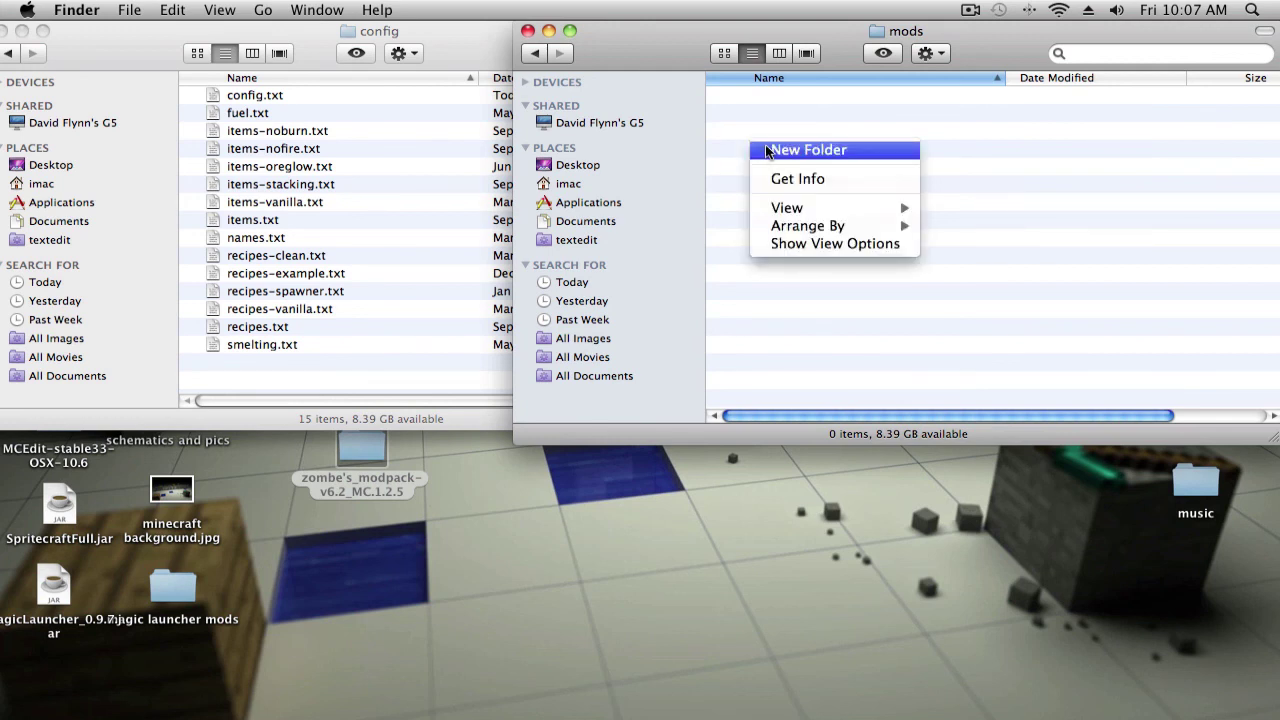
pyautogui.click(767, 151)
pyautogui.write('zombe')
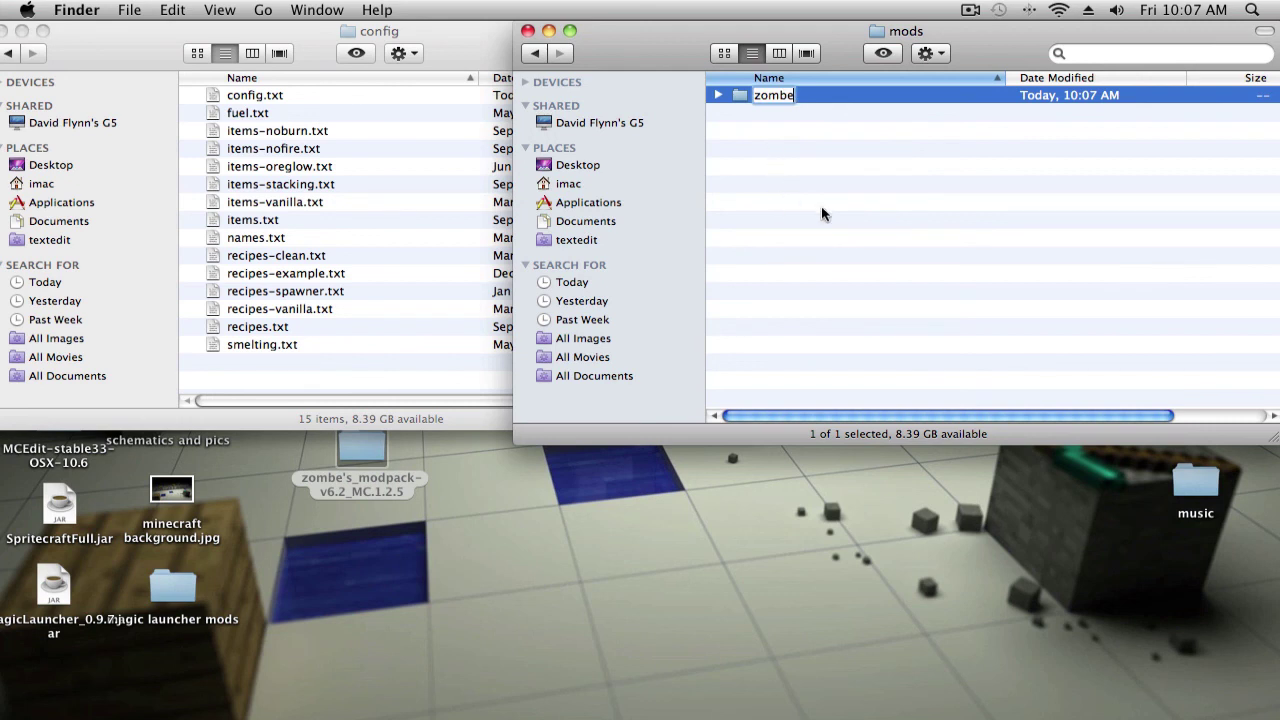
pyautogui.click(821, 208)
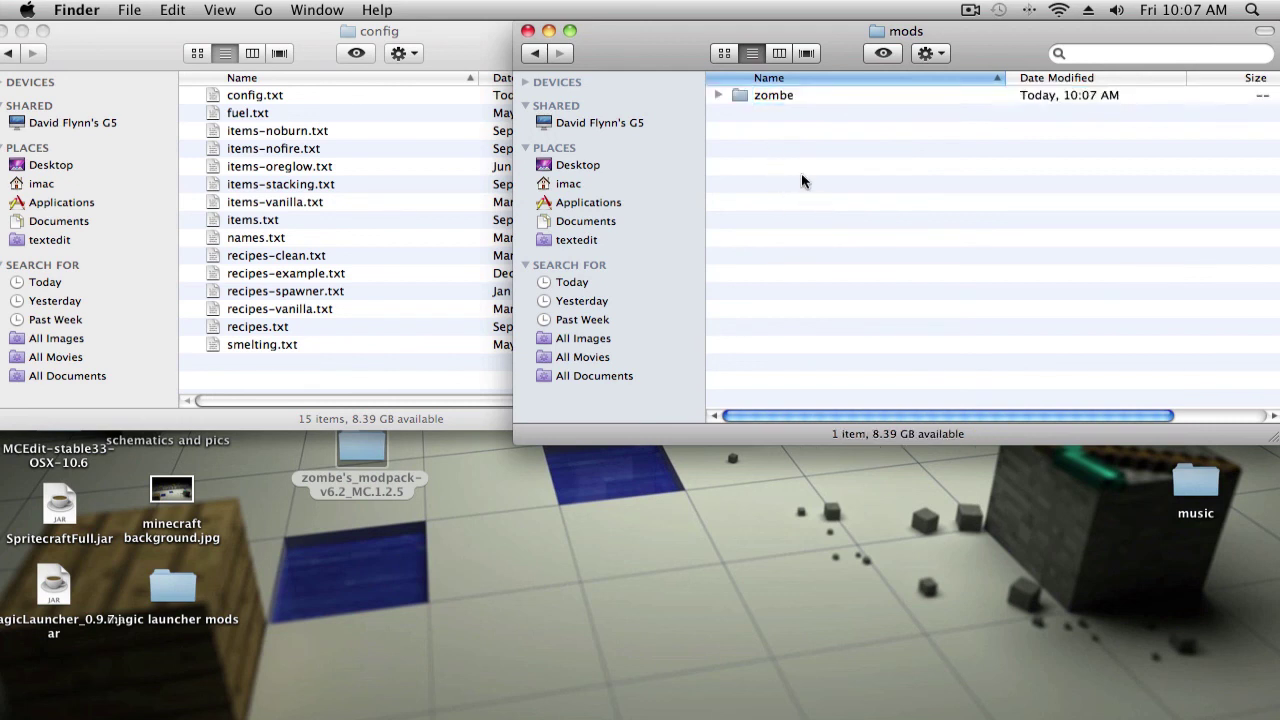
pyautogui.doubleClick(783, 100)
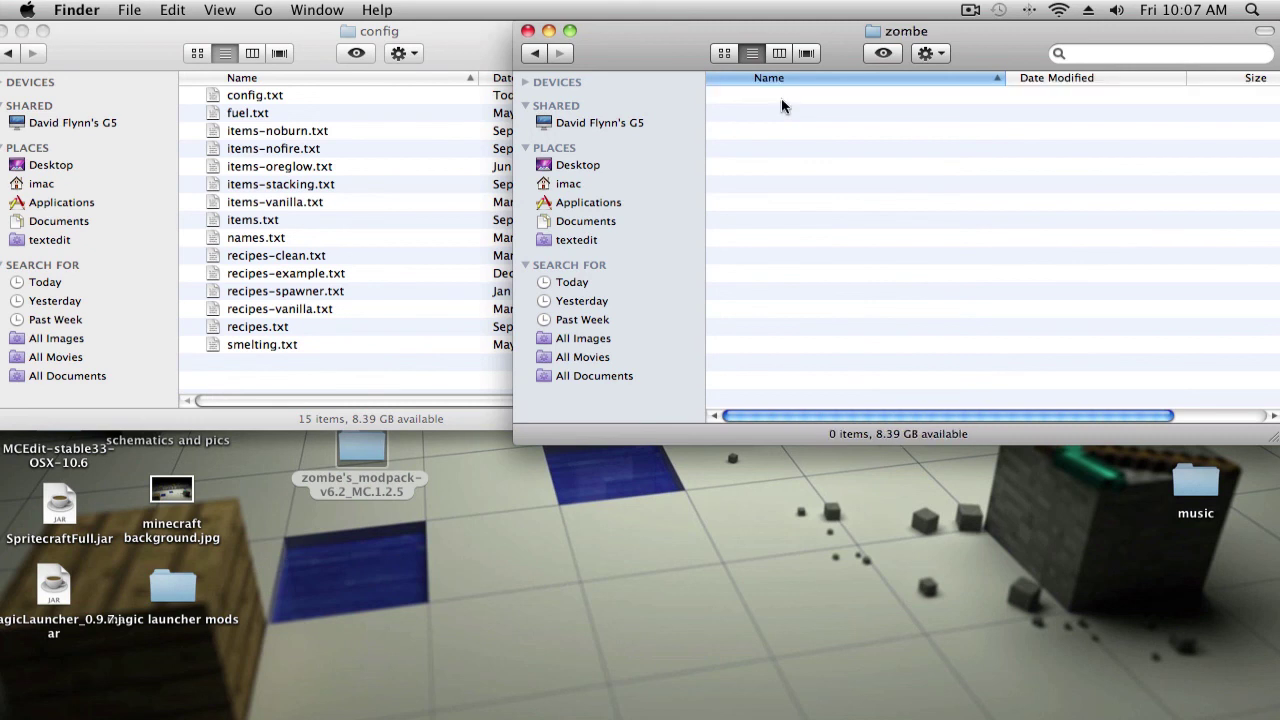
# - Move all text files from the modpack's config folder into the zombe folder and close the config window
pyautogui.click(458, 44)
pyautogui.click(301, 100)
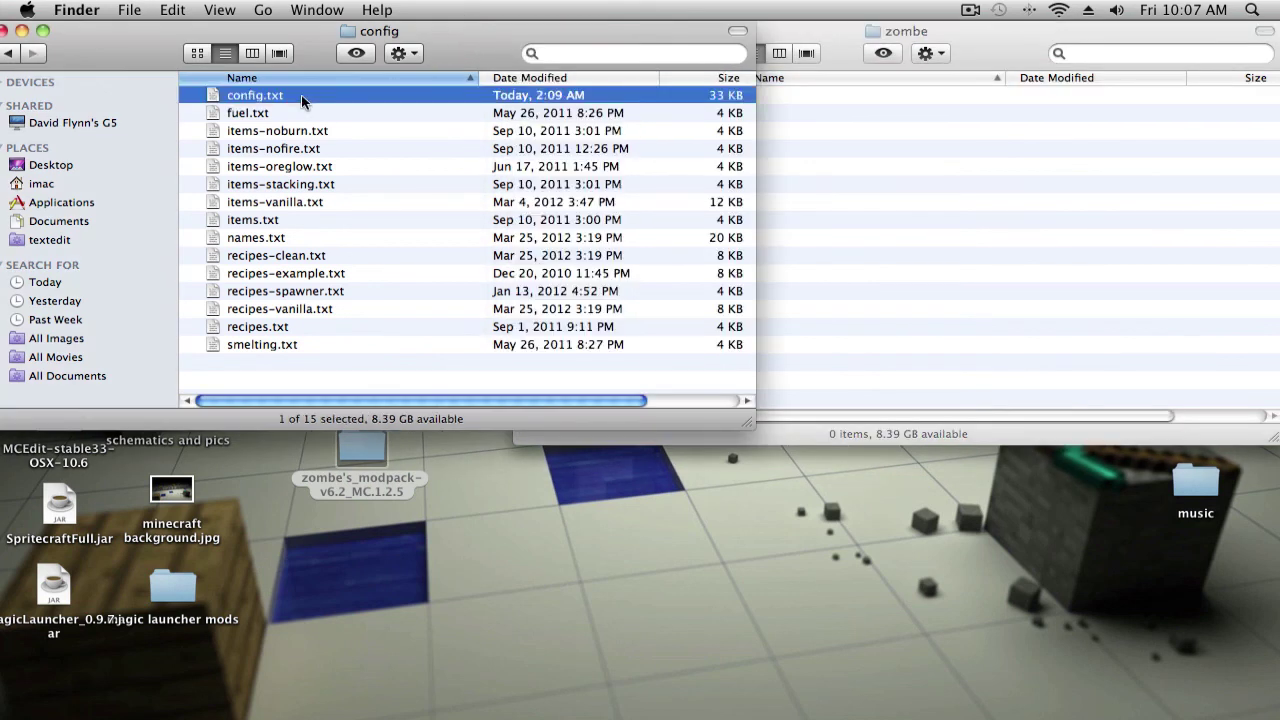
pyautogui.keyDown('shift'); pyautogui.click(265, 346); pyautogui.keyUp('shift')
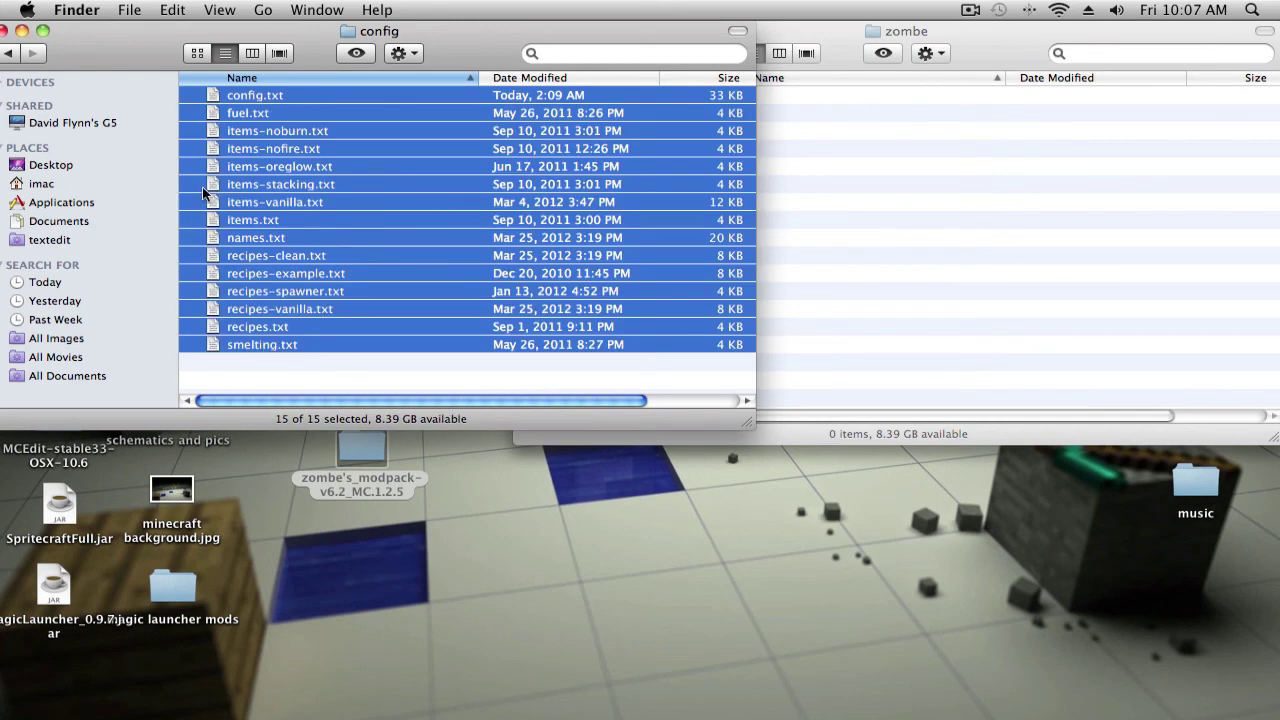
pyautogui.moveTo(204, 193); pyautogui.dragTo(780, 209)
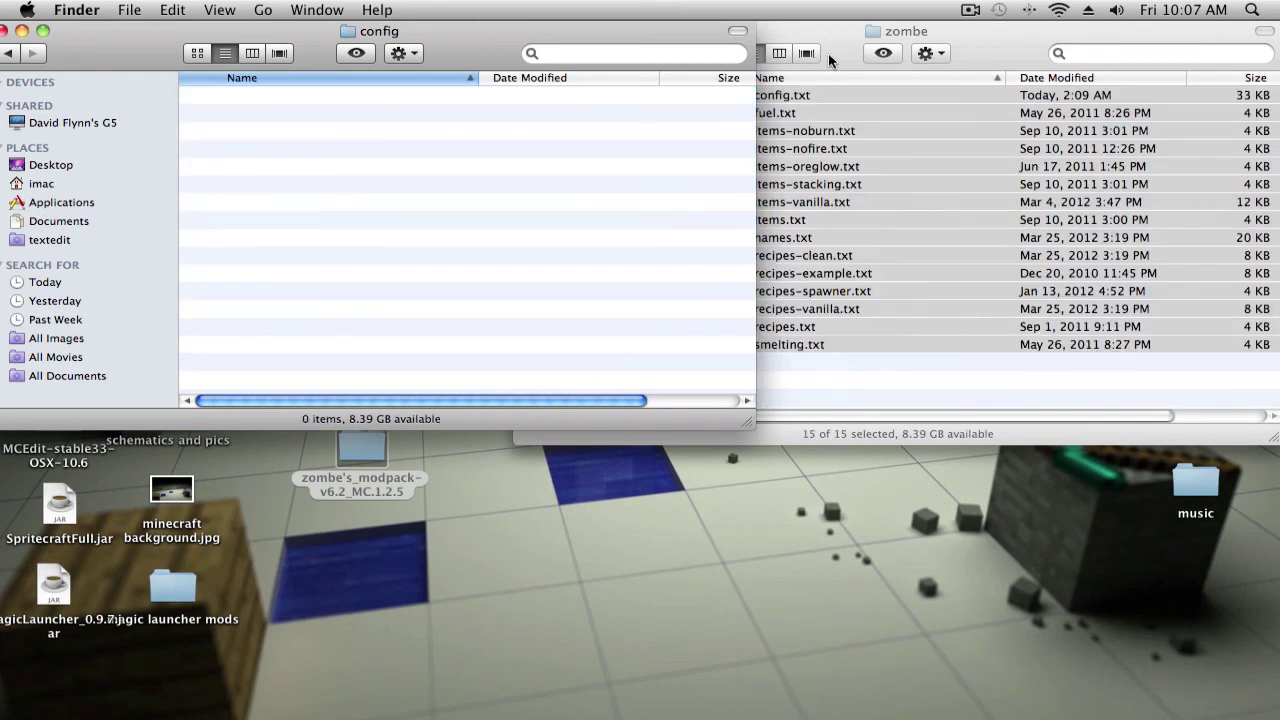
pyautogui.click(829, 60)
pyautogui.click(135, 48)
pyautogui.click(4, 31)
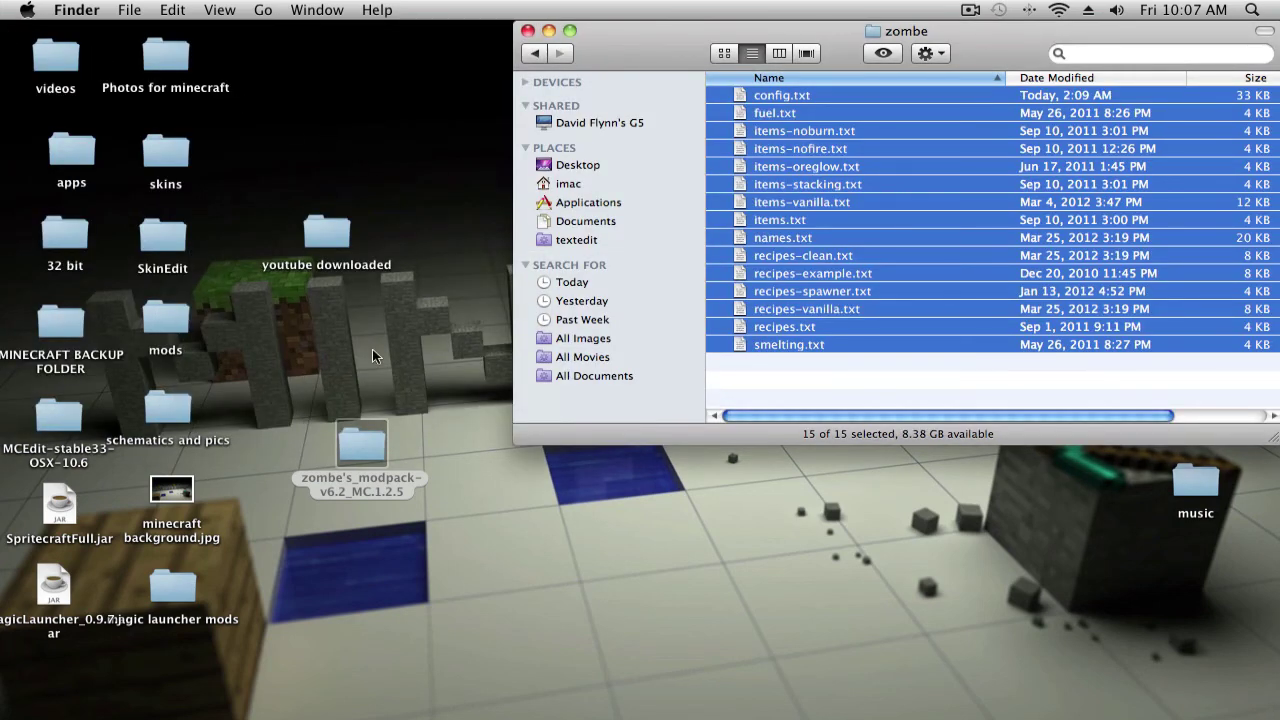
# - Move the zombe's_modpack-v6.2_MC.1.2.5 folder from the desktop to the Trash and deselect the text files in the zombe folder
pyautogui.moveTo(450, 459); pyautogui.dragTo(1200, 660)
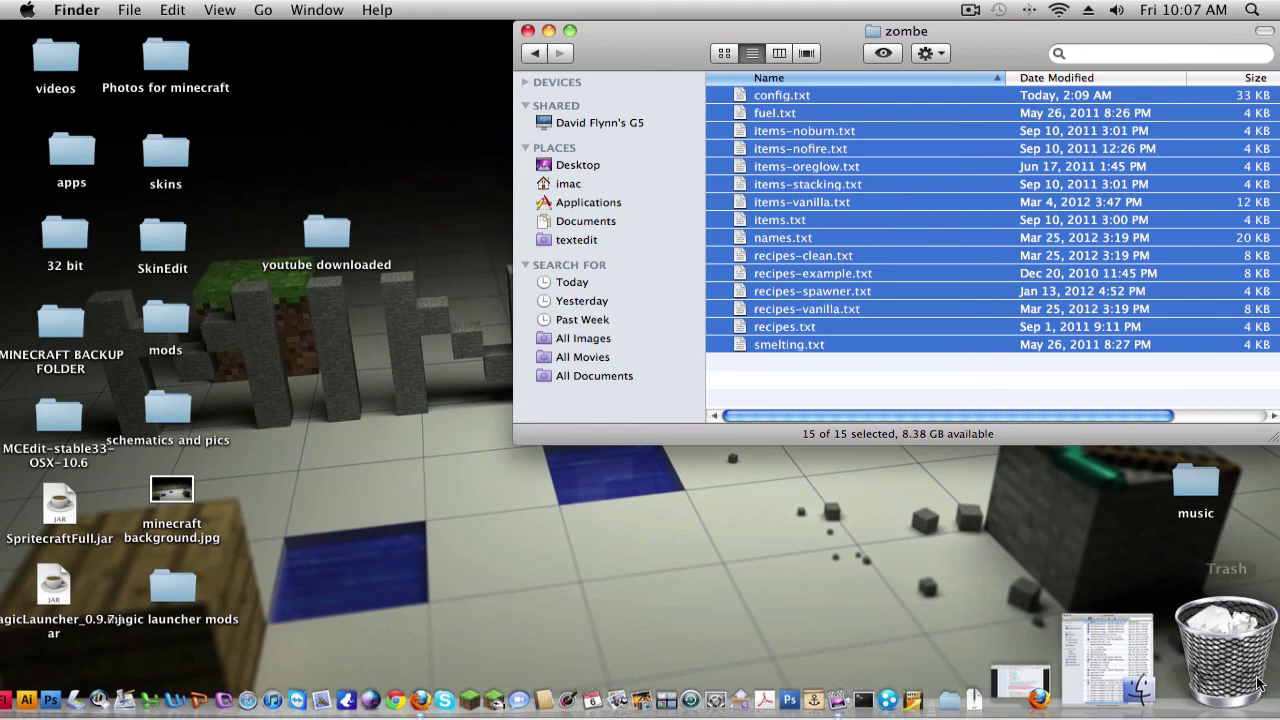
pyautogui.click(1040, 617)
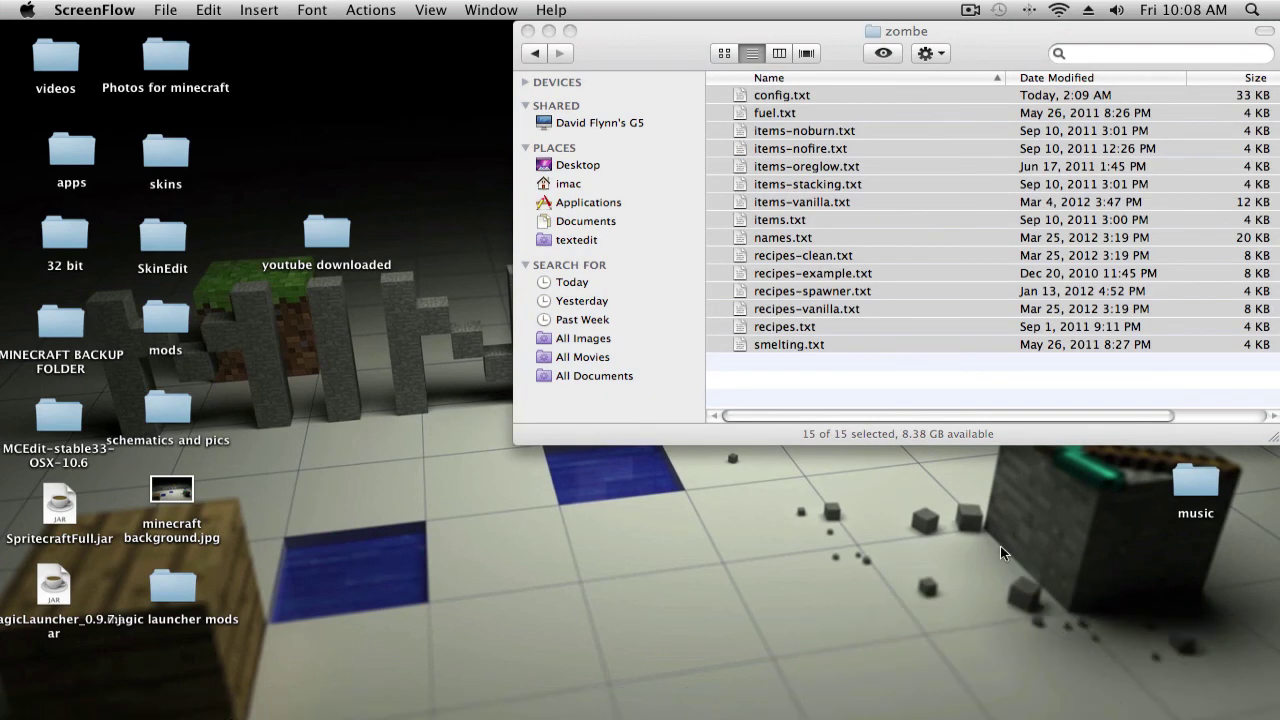
pyautogui.click(937, 530)
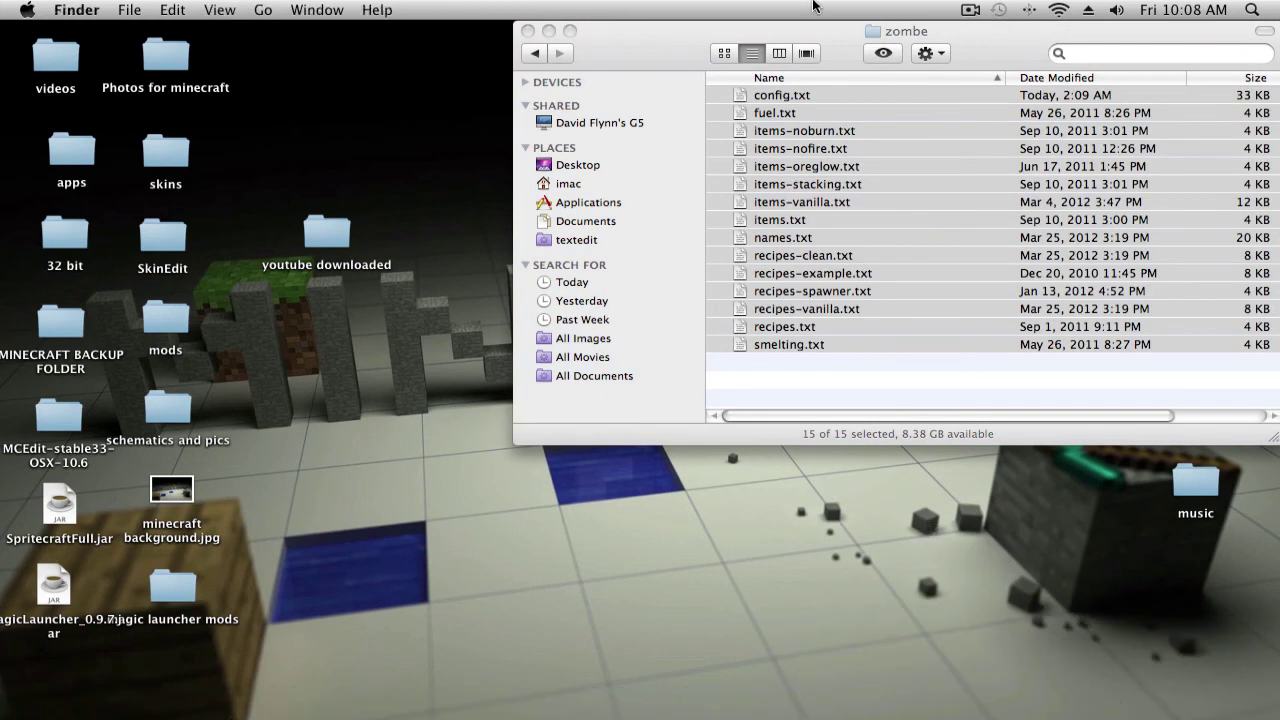
pyautogui.click(855, 415)
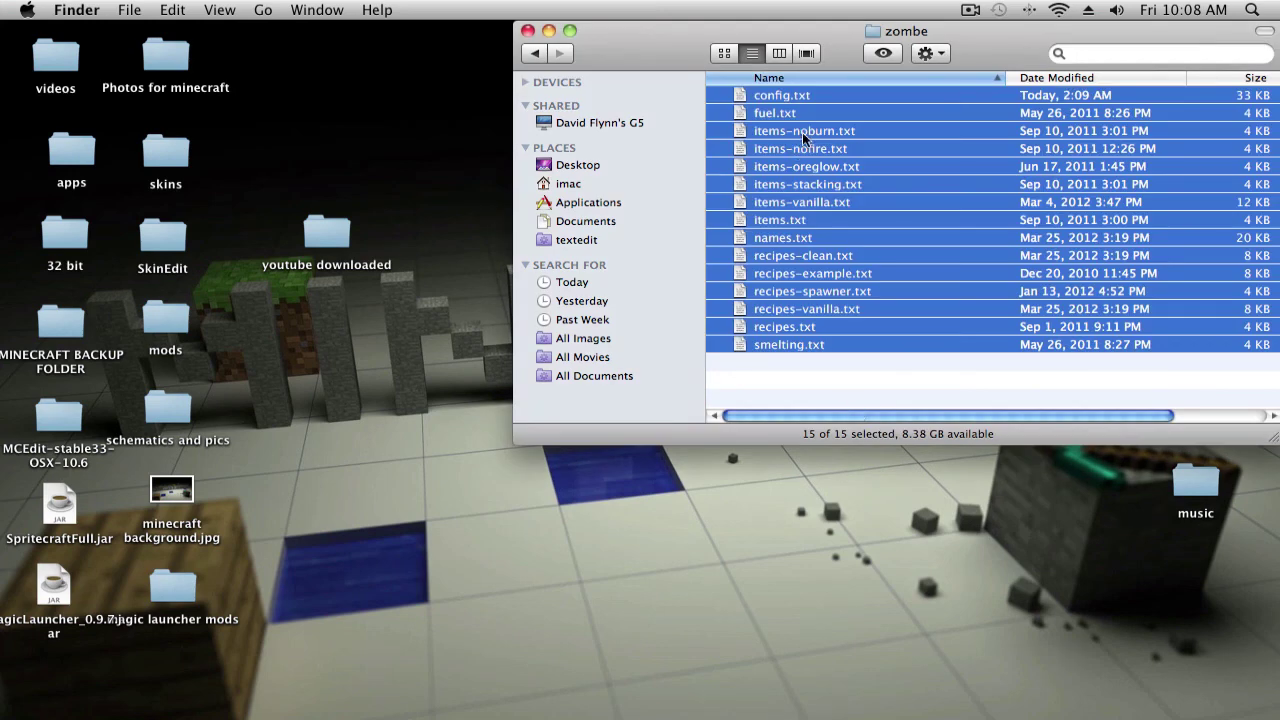
pyautogui.click(884, 372)
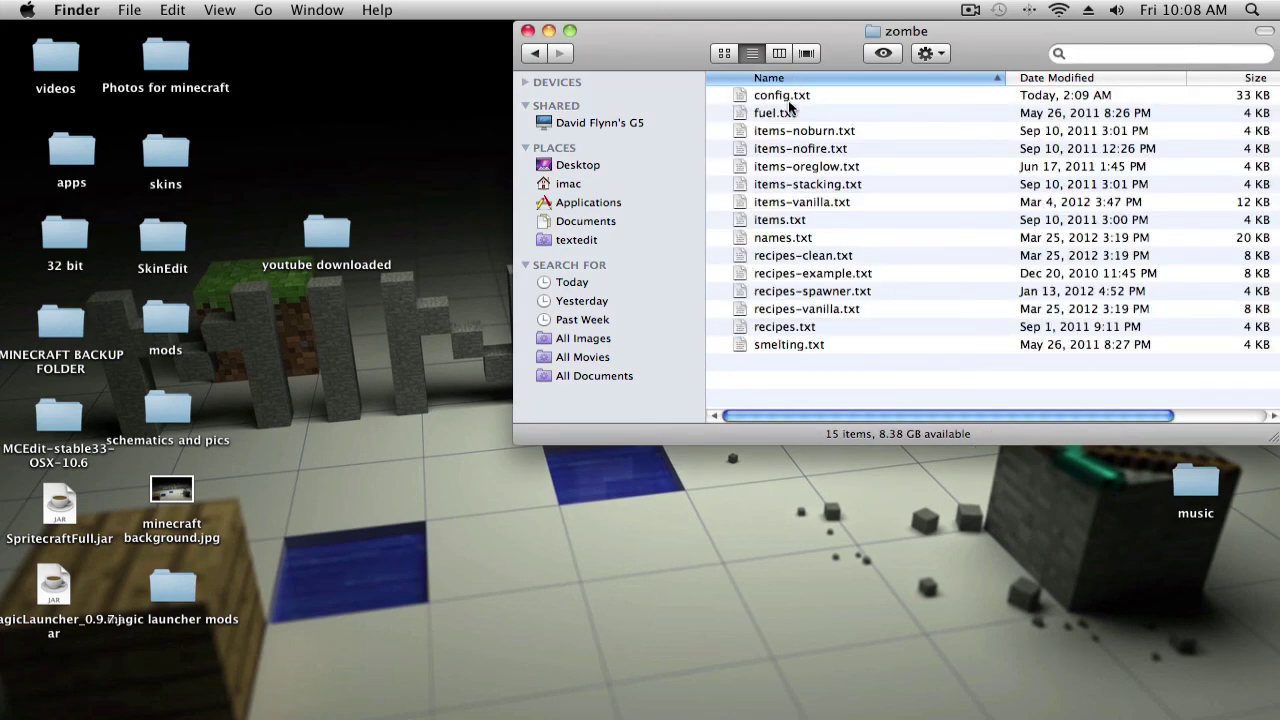
# - Open config.txt from the zombe folder in an enlarged window and uncomment the modFlyEnabled line in the fly mod section
pyautogui.doubleClick(789, 100)
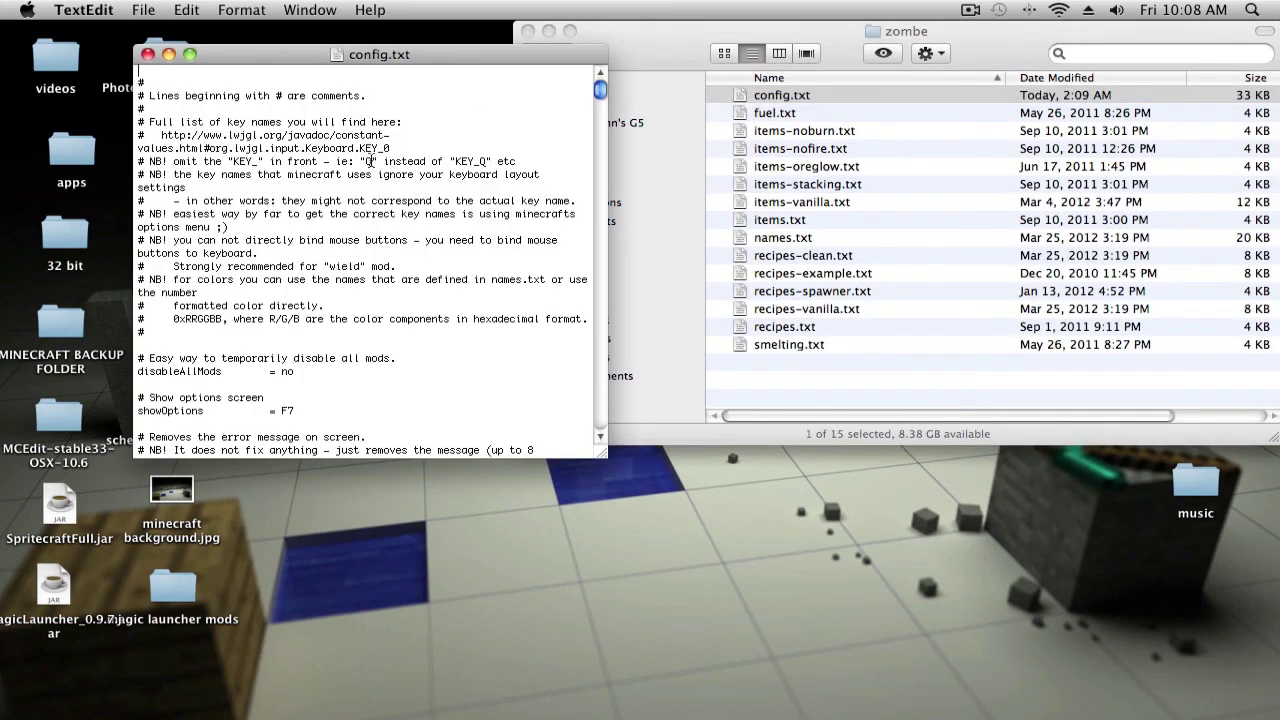
pyautogui.scroll(-8, 350, 115)
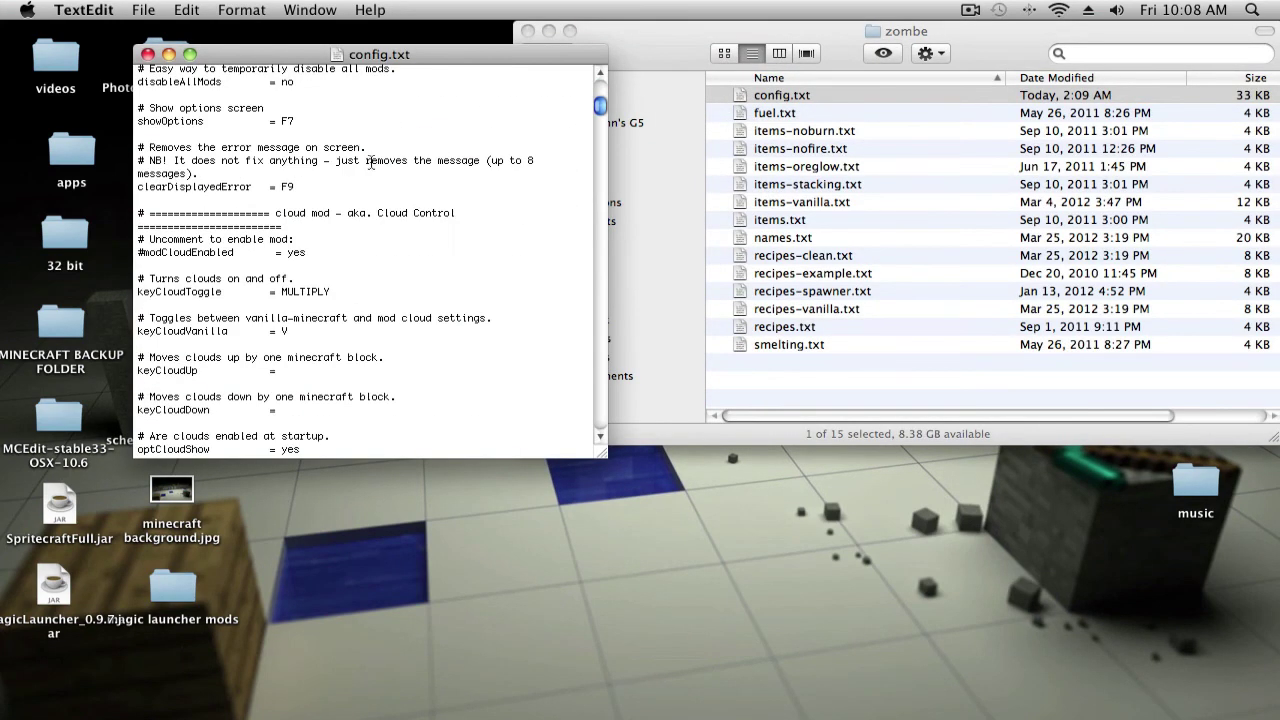
pyautogui.click(190, 53)
pyautogui.scroll(3, 431, 270)
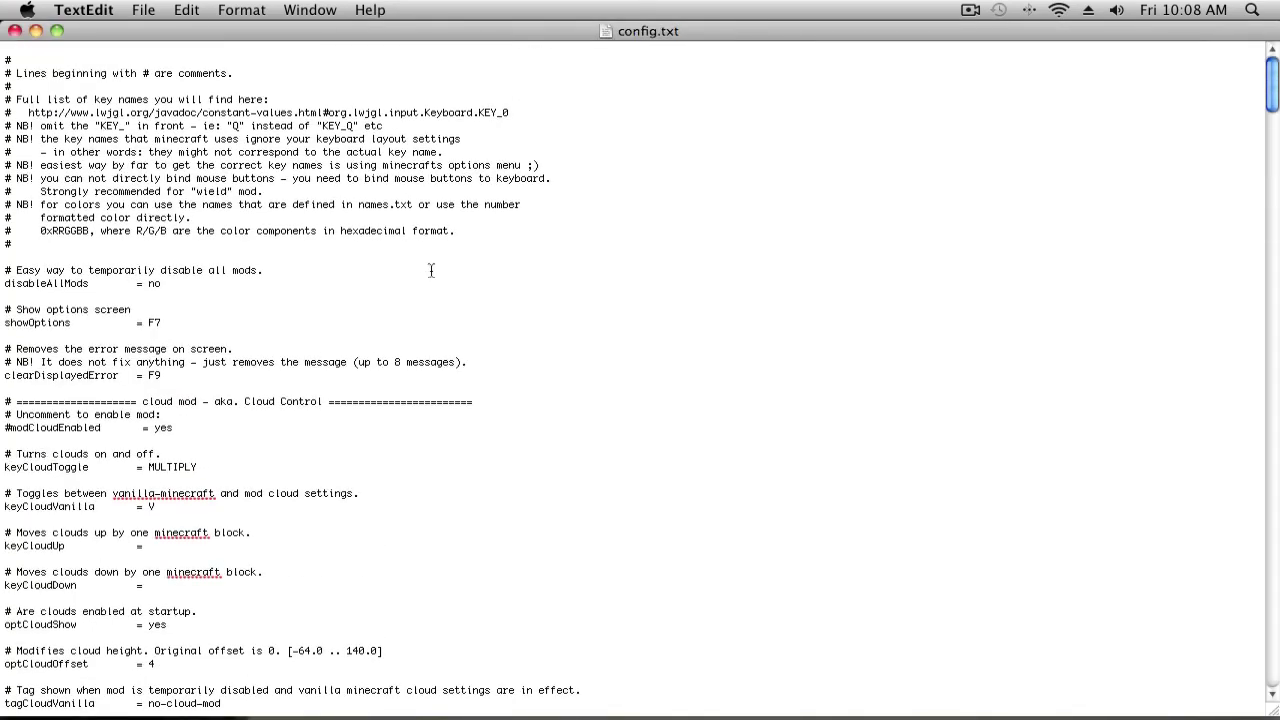
pyautogui.scroll(-2, 431, 270)
pyautogui.scroll(-15, 431, 270)
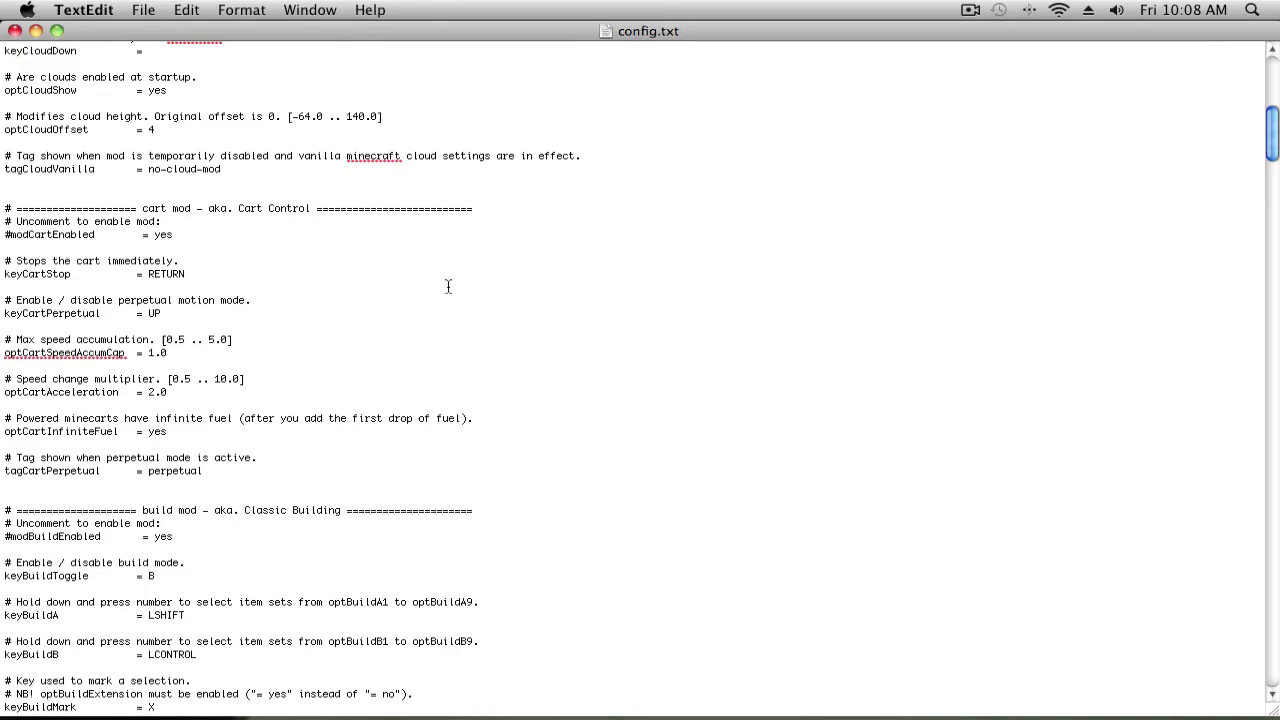
pyautogui.scroll(-20, 448, 287)
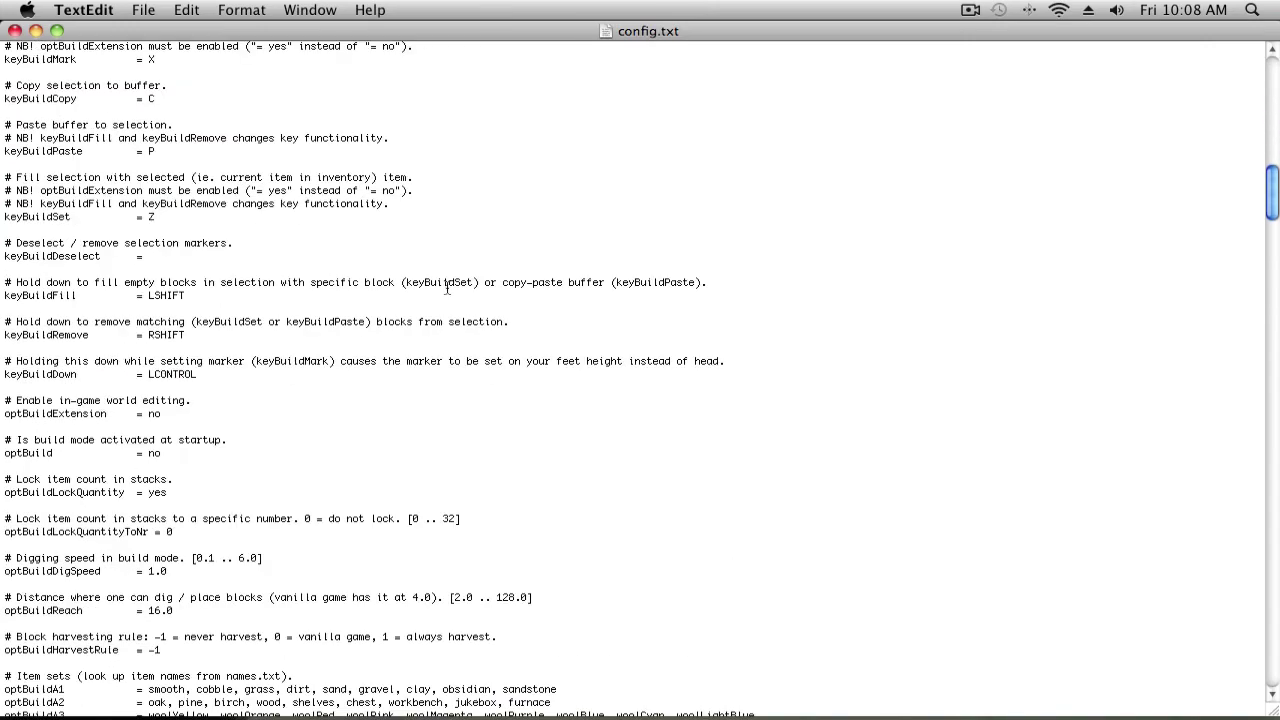
pyautogui.scroll(-9, 445, 290)
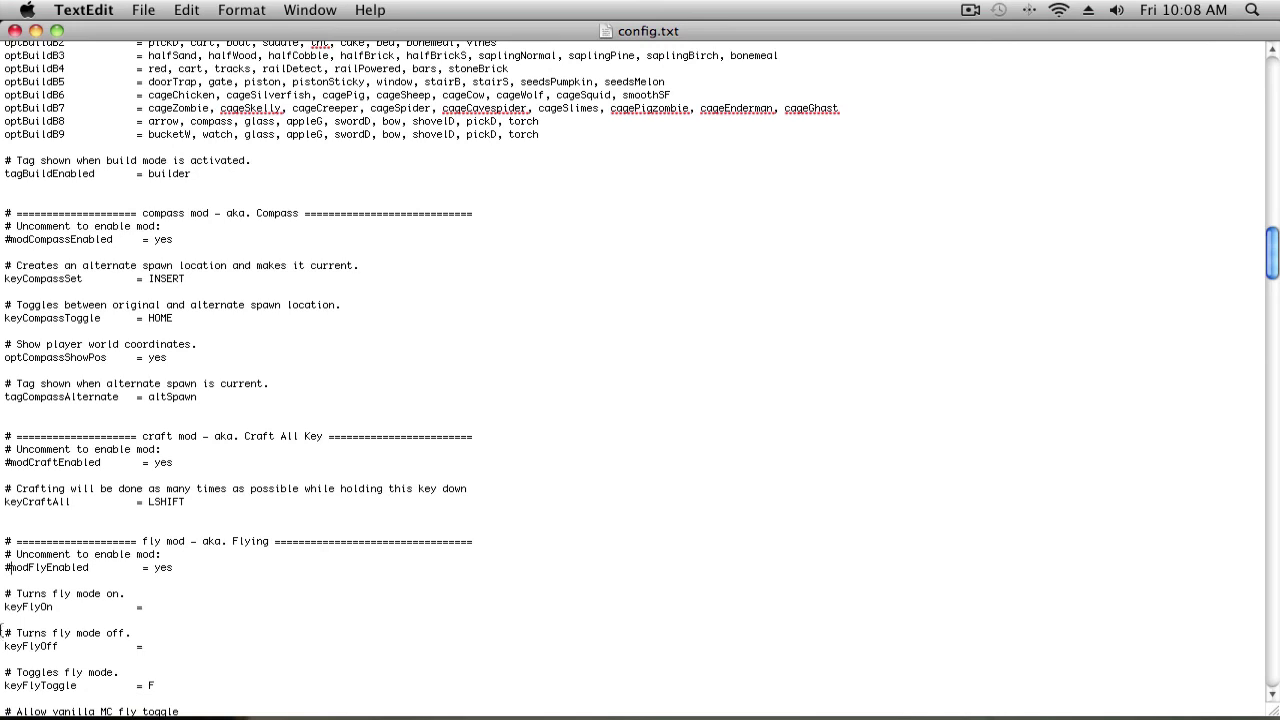
pyautogui.press('BackSpace')
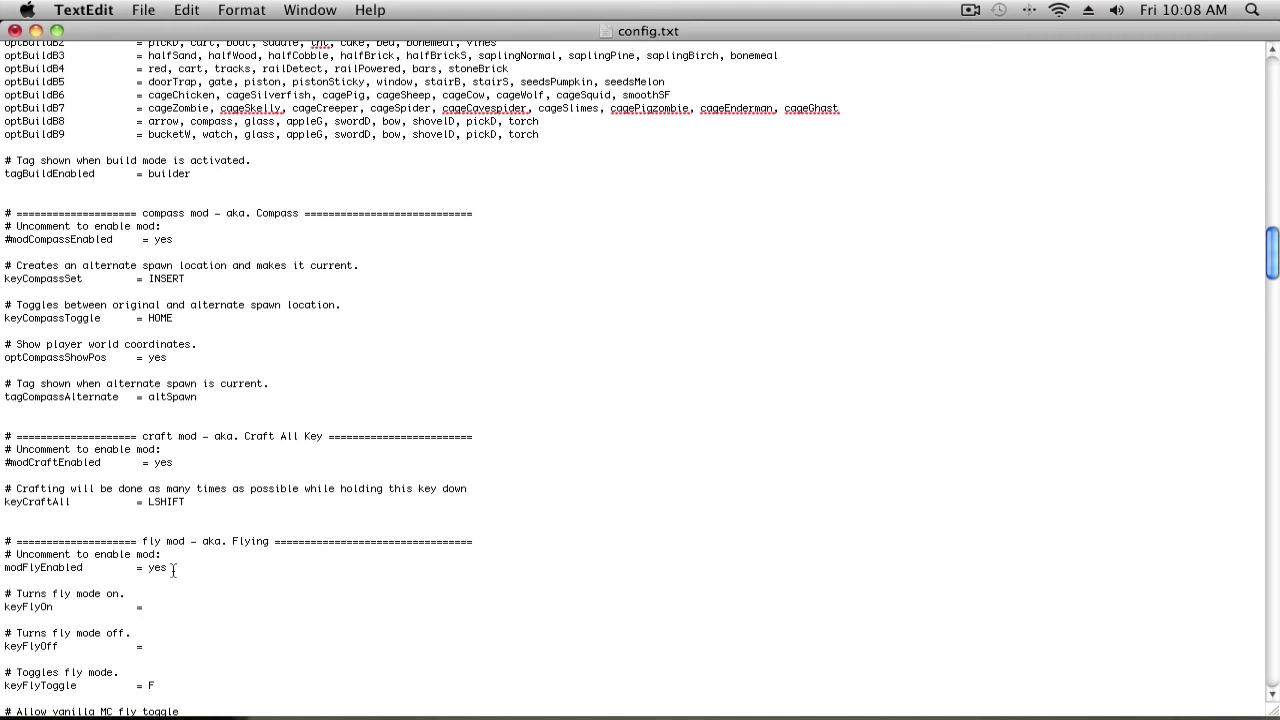
# - Review the fly mod's key and speed settings in config.txt, and close the file without saving the changes
pyautogui.scroll(-5, 169, 602)
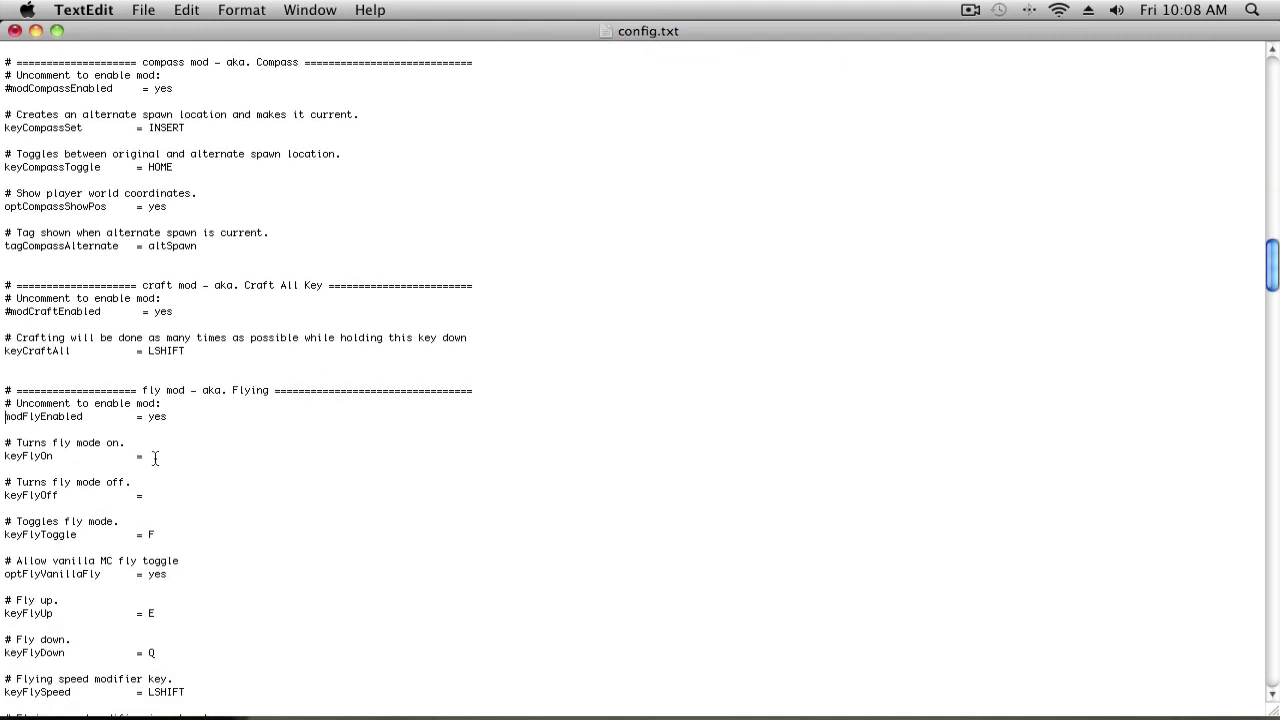
pyautogui.scroll(-3, 164, 648)
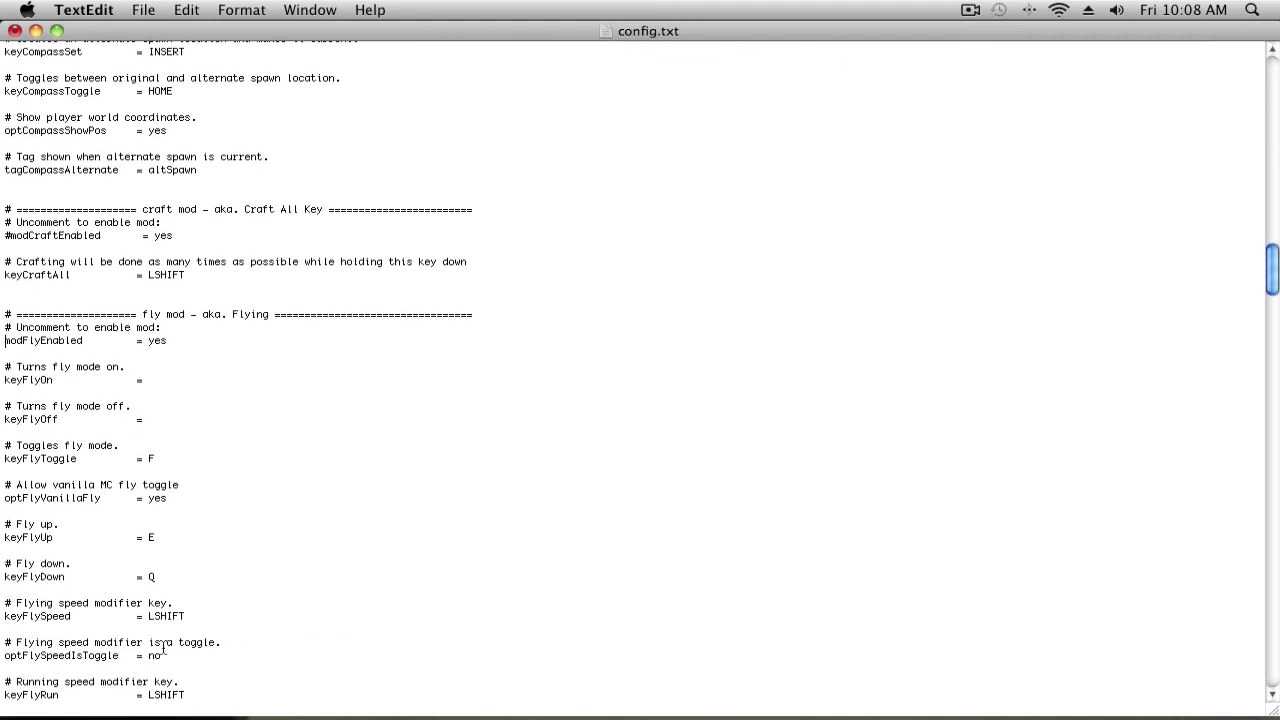
pyautogui.scroll(-12, 162, 648)
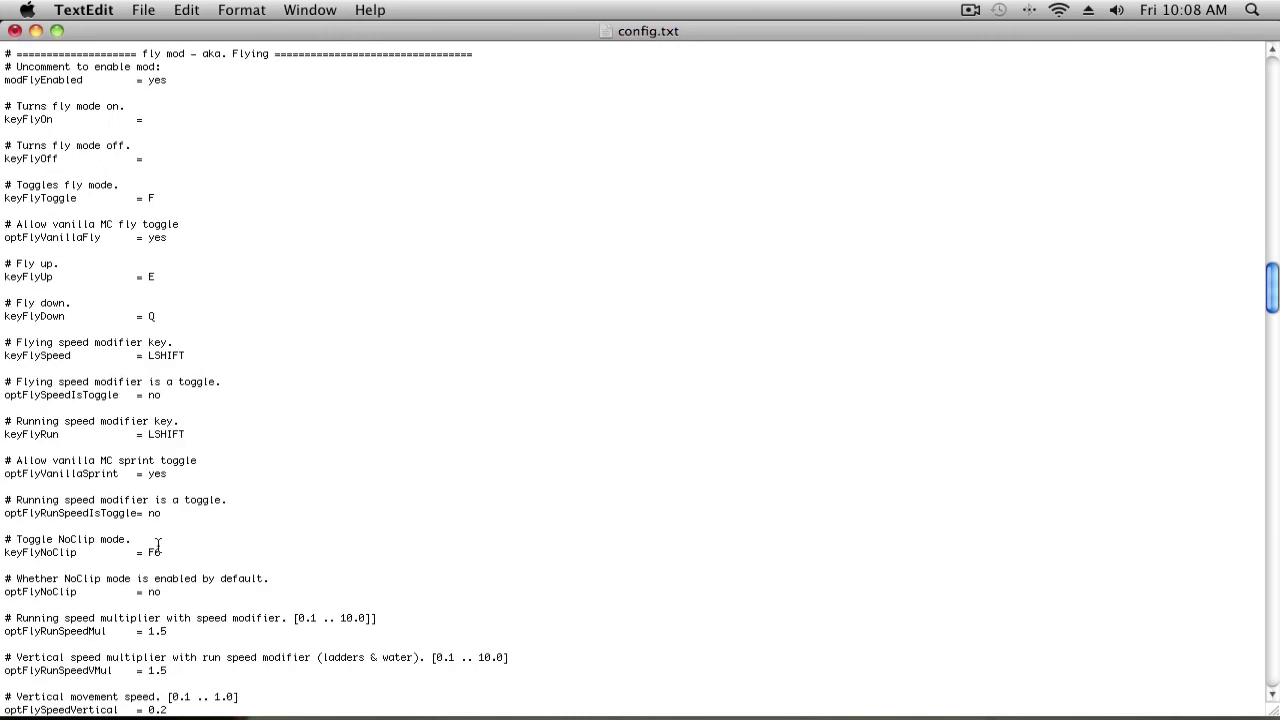
pyautogui.scroll(-4, 158, 545)
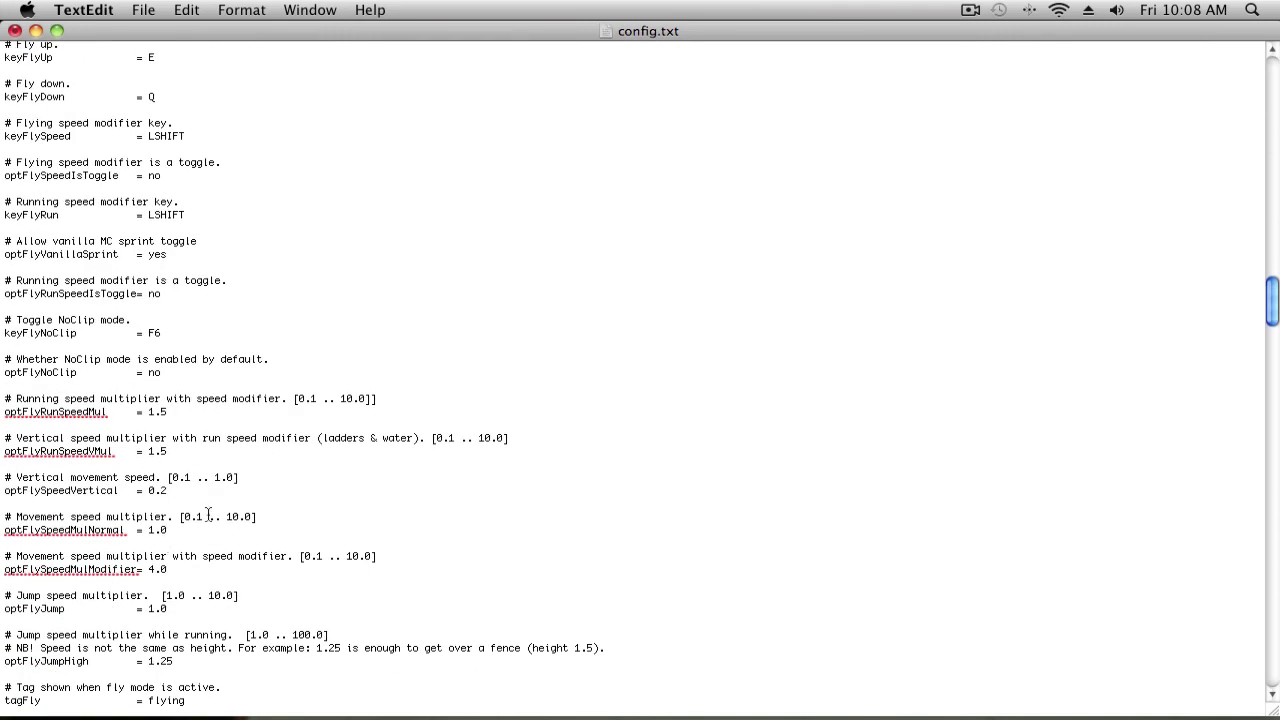
pyautogui.scroll(-6, 152, 634)
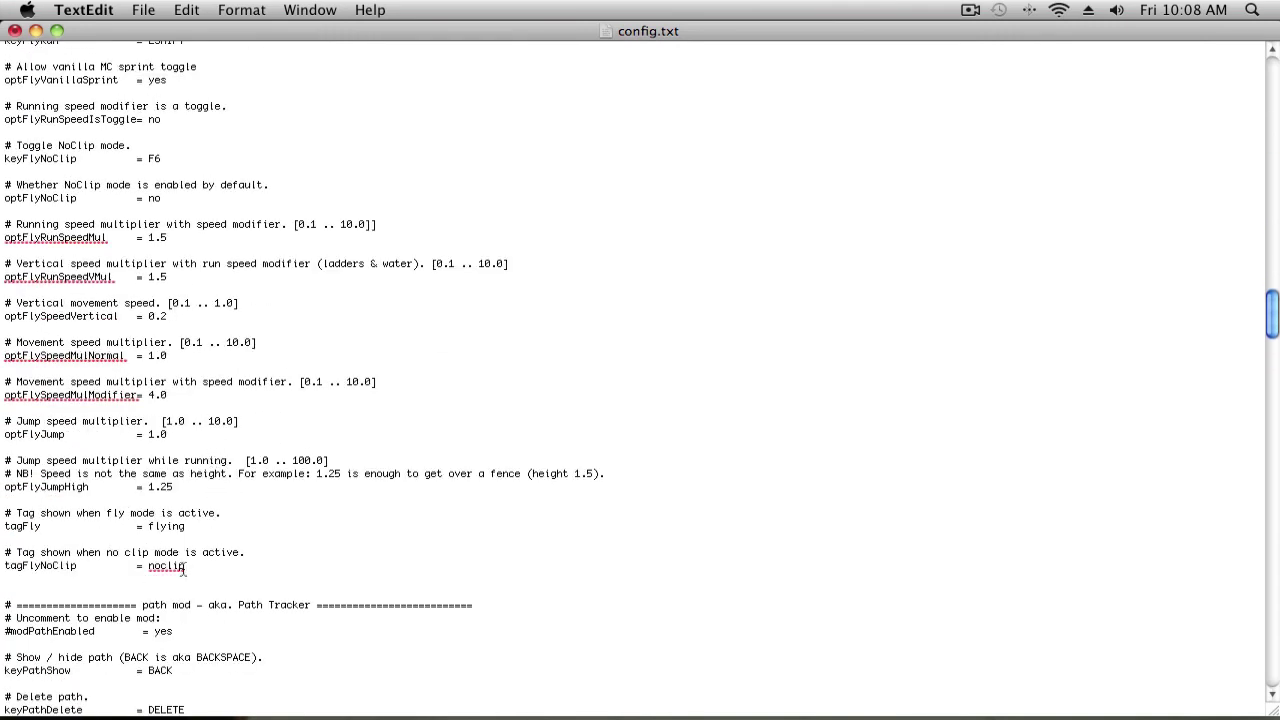
pyautogui.scroll(20, 186, 560)
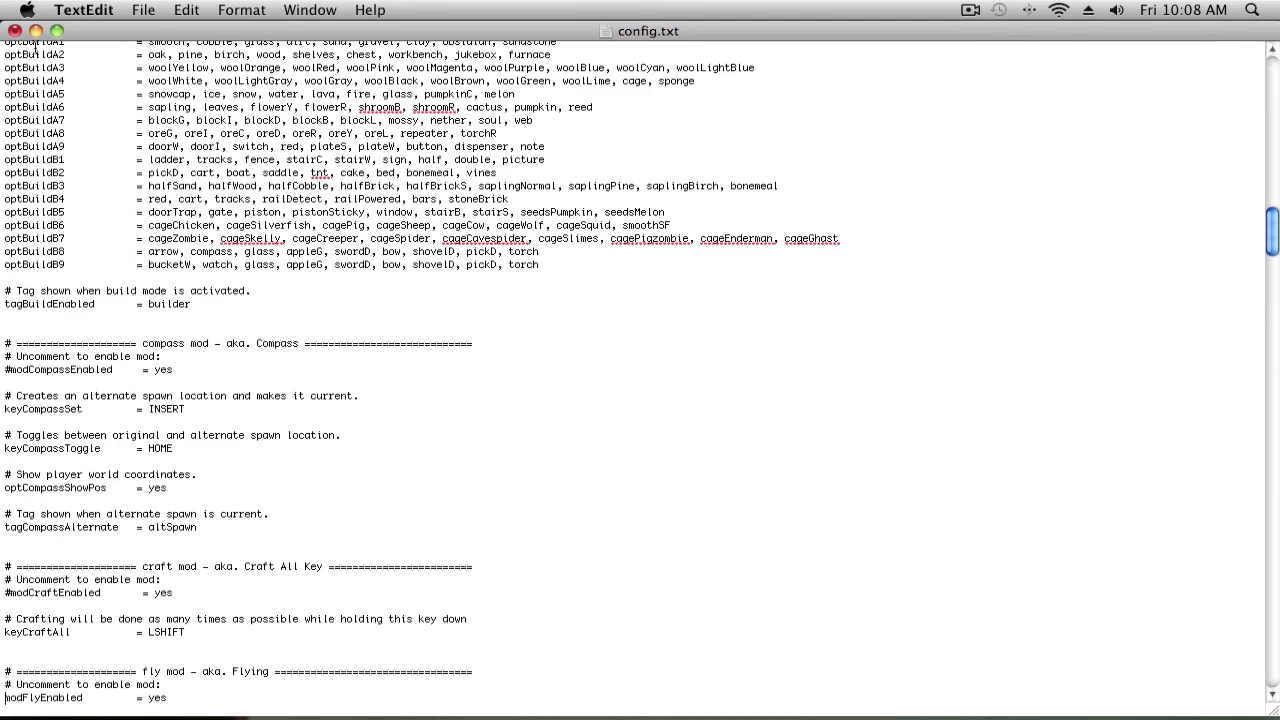
pyautogui.click(14, 32)
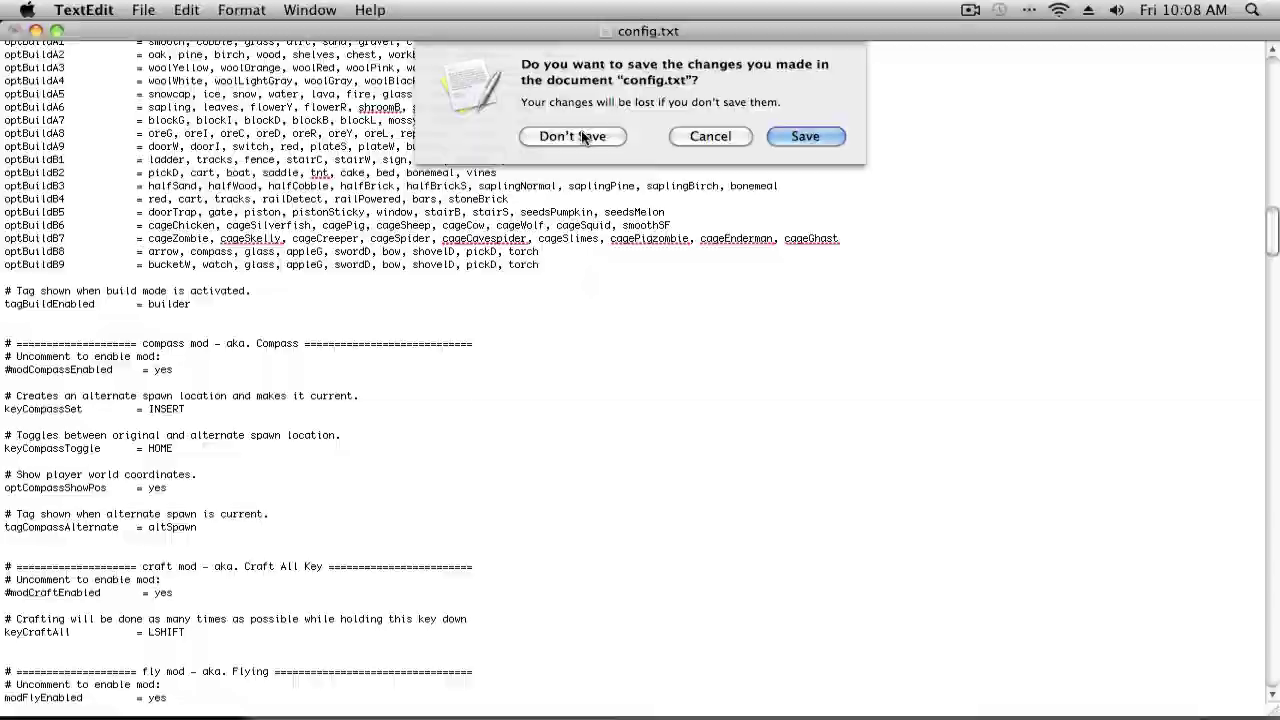
pyautogui.click(580, 137)
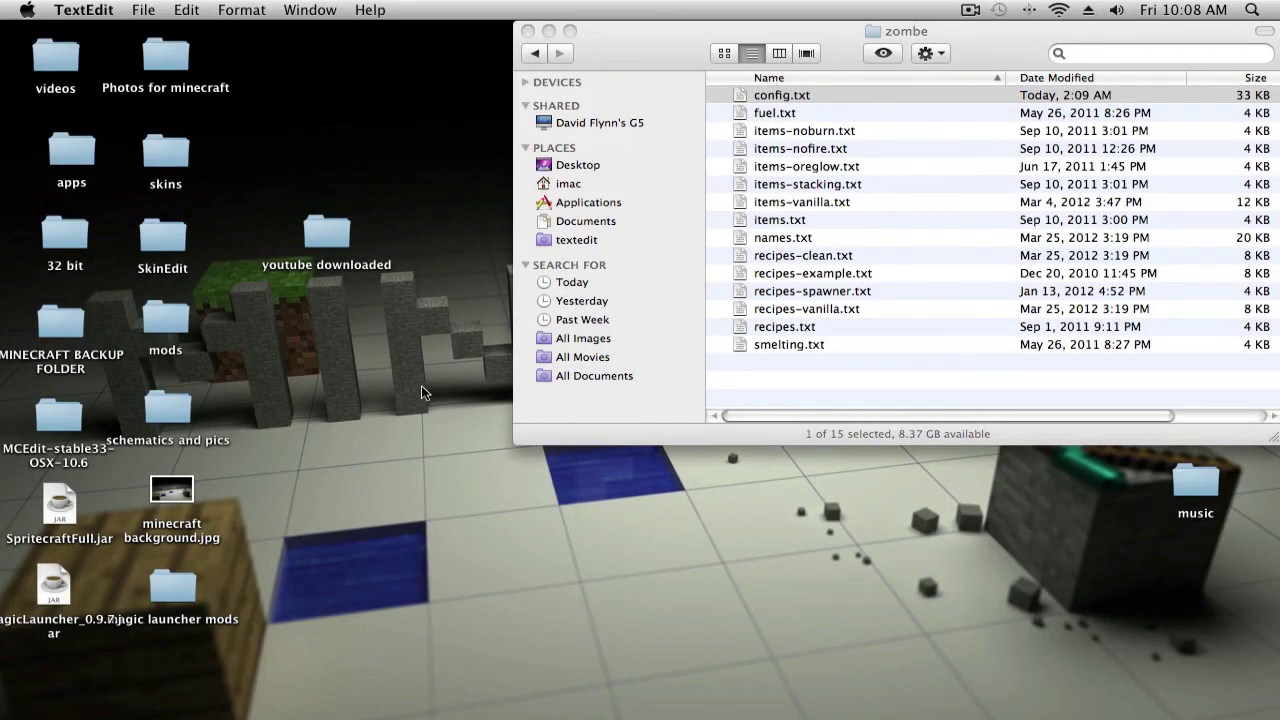
# - Open the mods/zombe folder of the 1.2.4 ????? backup in MINECRAFT BACKUP FOLDER and copy its config.txt
pyautogui.doubleClick(62, 322)
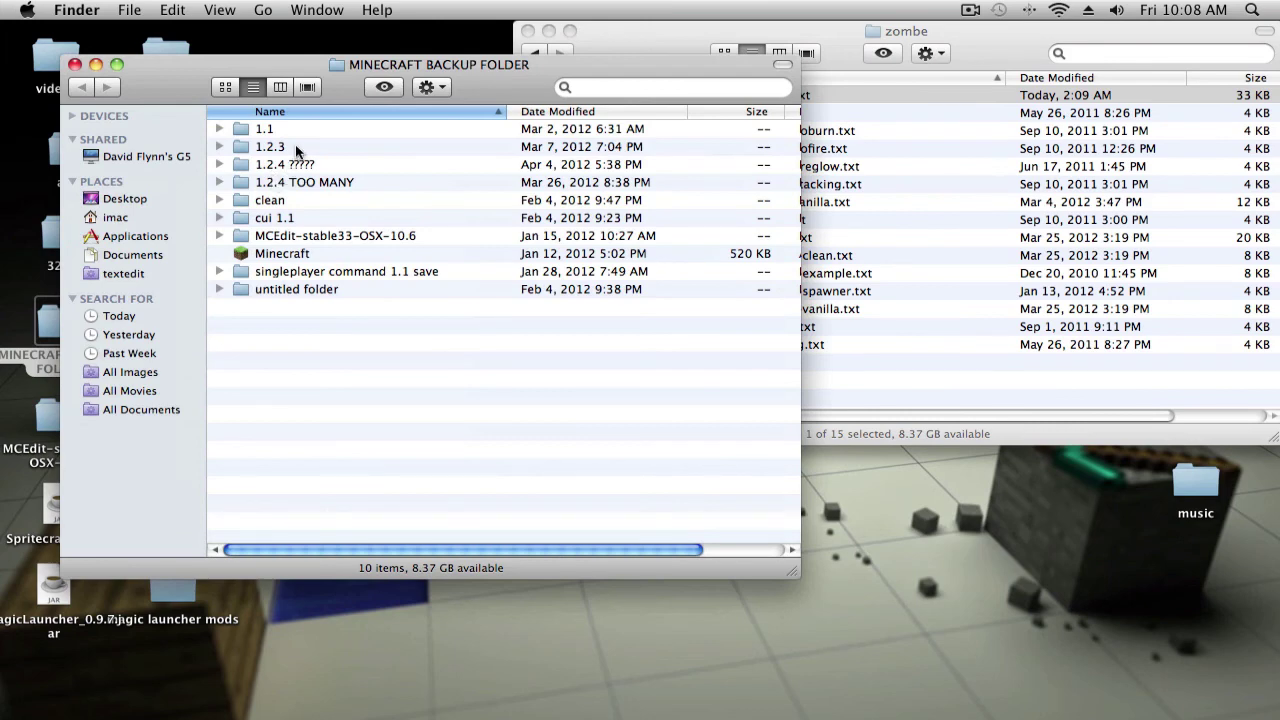
pyautogui.doubleClick(284, 165)
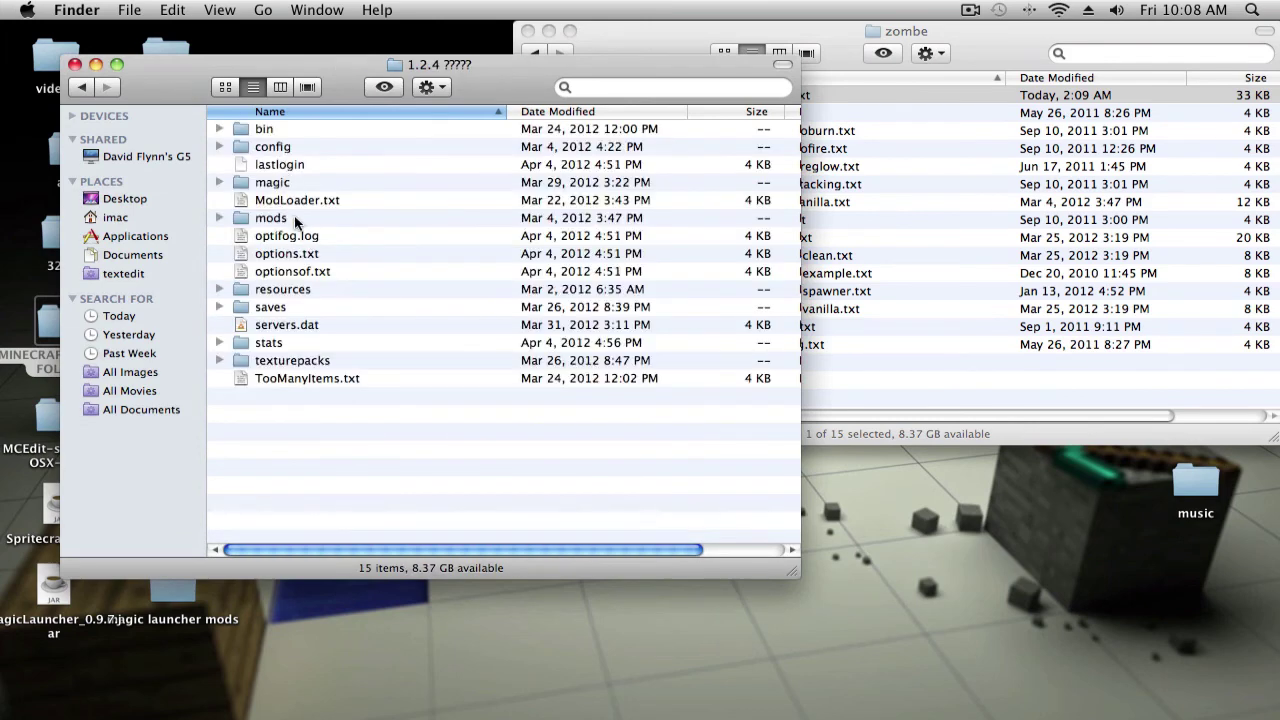
pyautogui.doubleClick(294, 217)
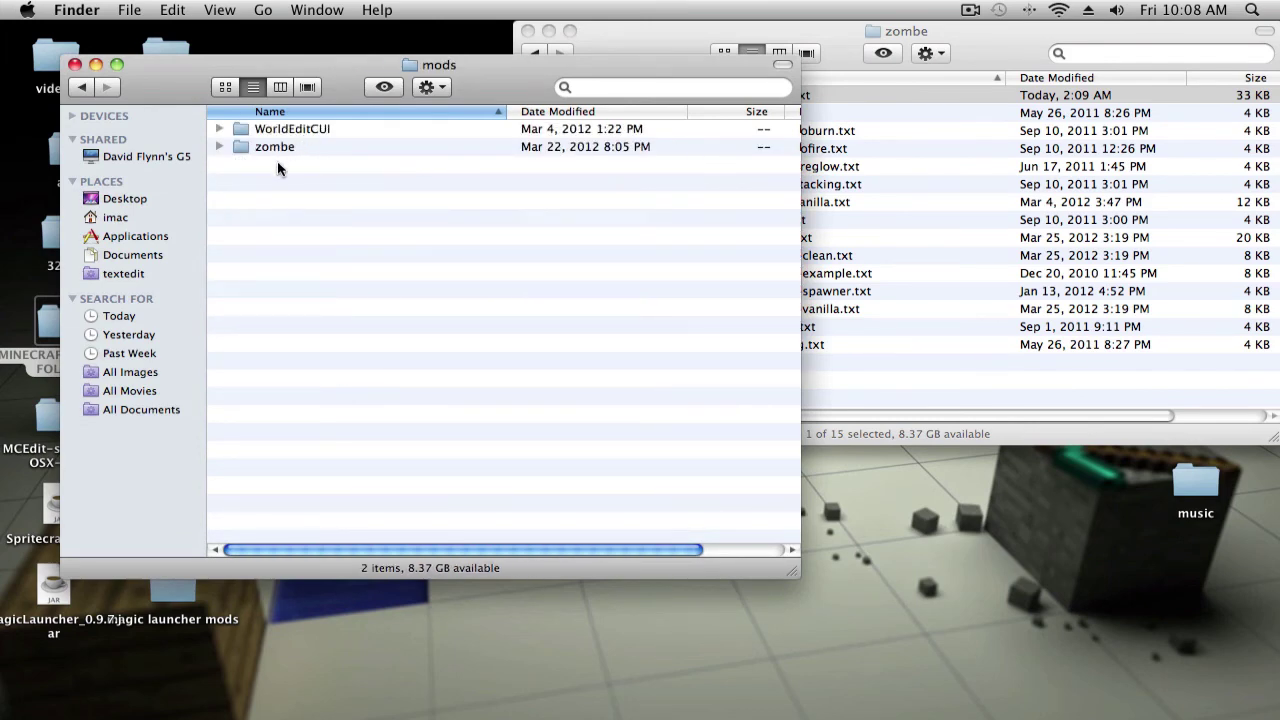
pyautogui.doubleClick(278, 148)
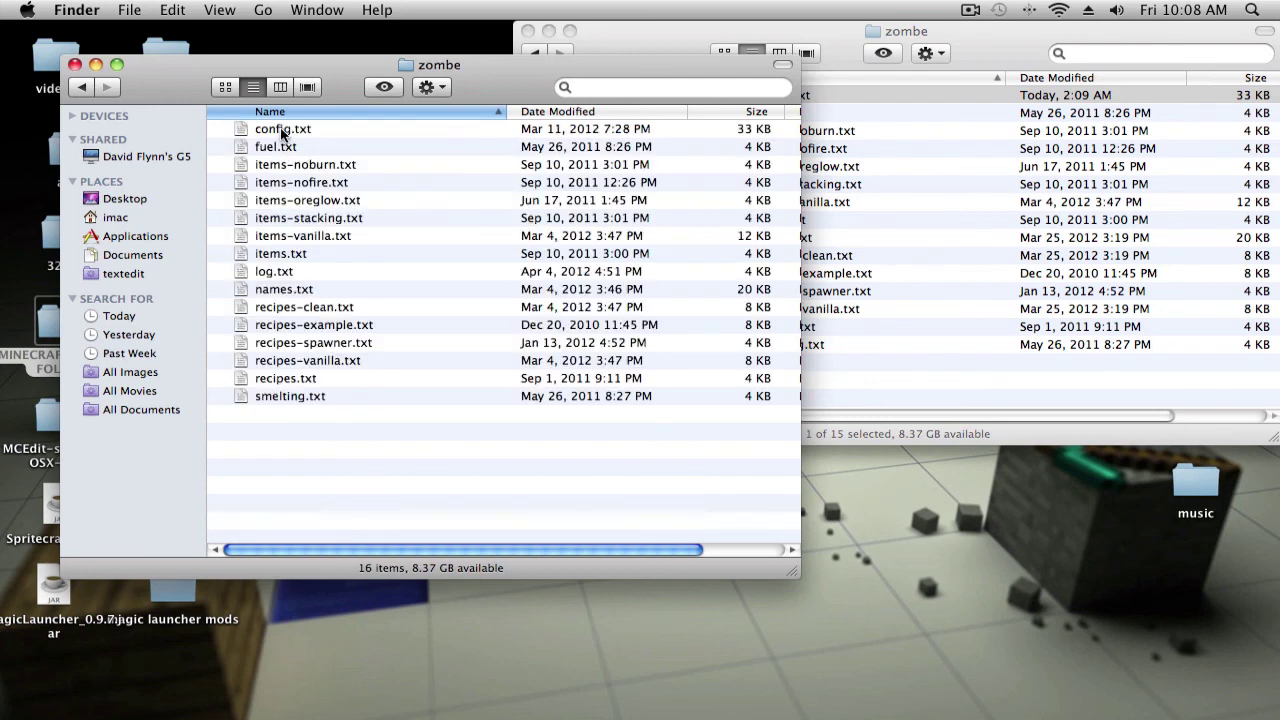
pyautogui.click(281, 132)
pyautogui.rightClick(282, 133)
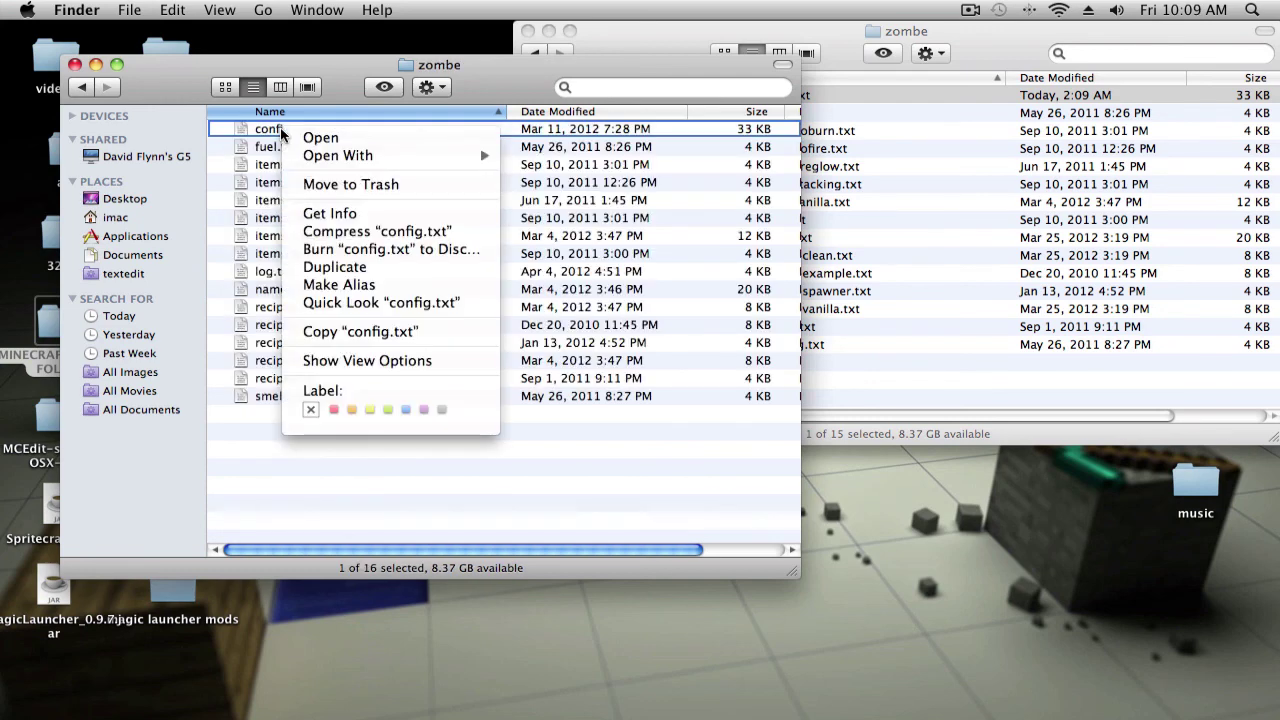
pyautogui.click(328, 334)
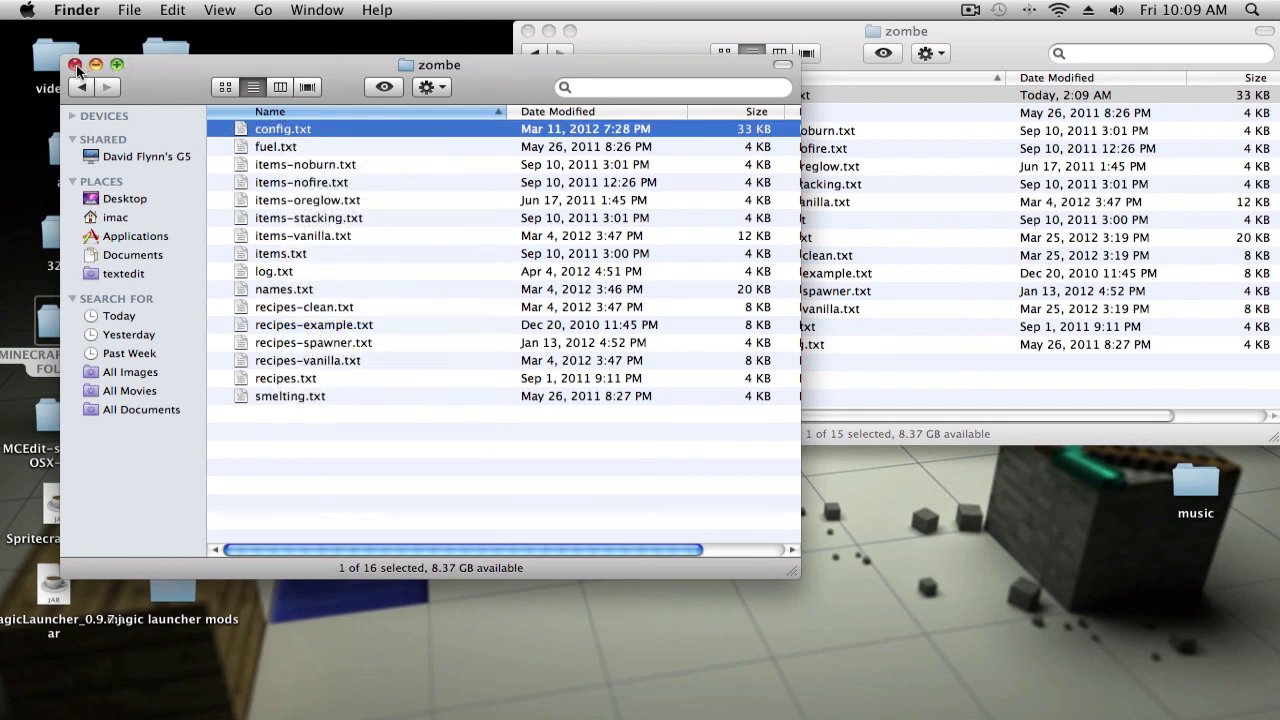
# - Close the backup window and paste the copied config.txt into the new zombe folder, replacing the existing file
pyautogui.click(75, 64)
pyautogui.rightClick(761, 381)
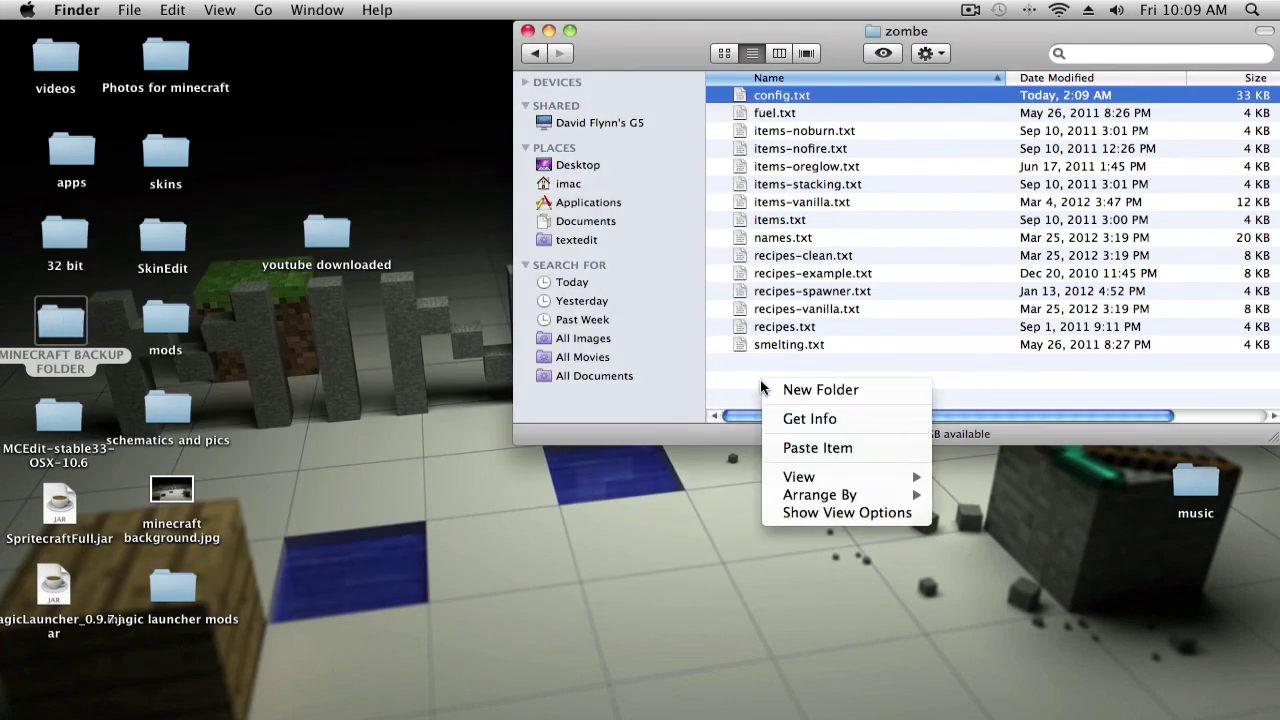
pyautogui.click(817, 447)
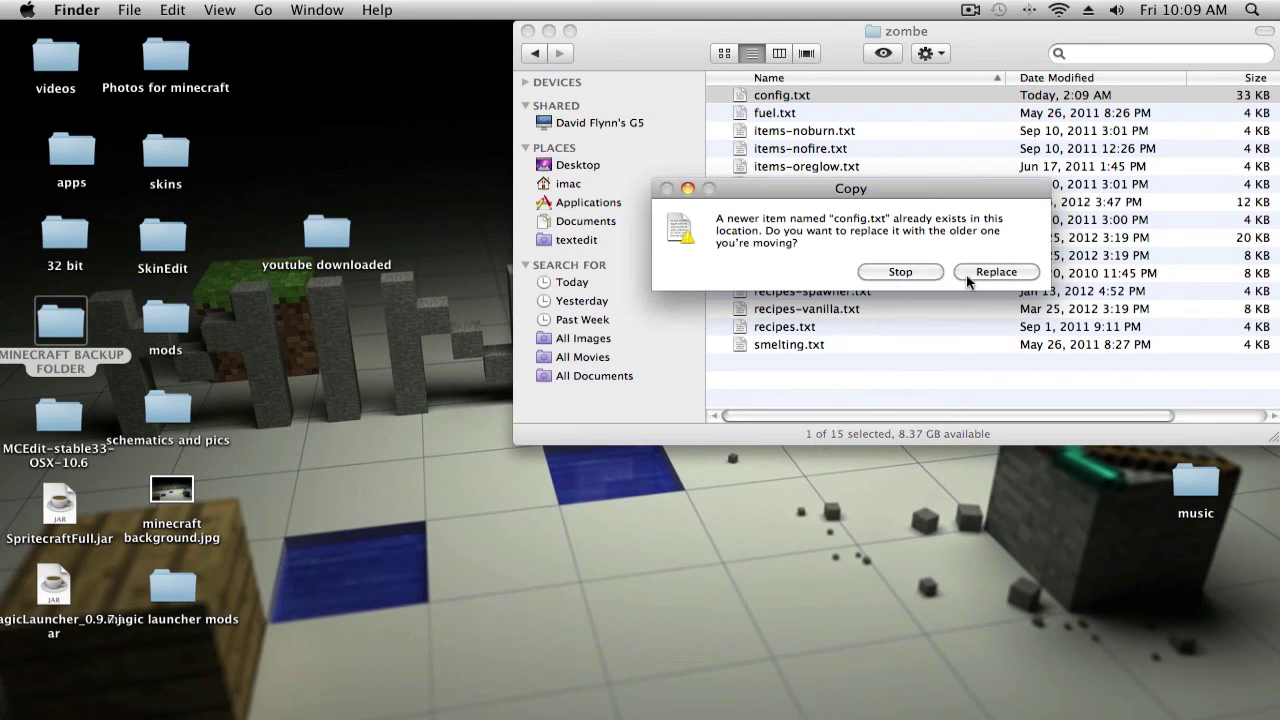
pyautogui.click(997, 279)
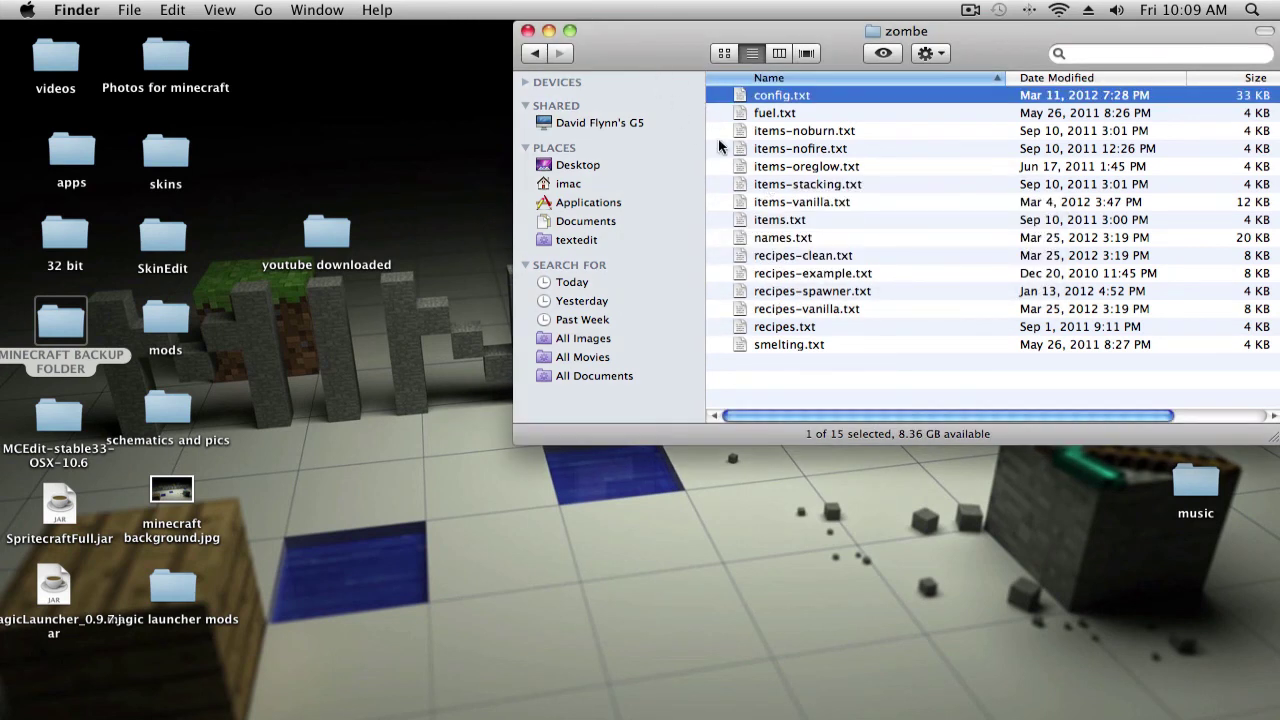
pyautogui.click(815, 390)
# - Return from the zombe folder to the main minecraft folder and minimize its window
pyautogui.moveTo(605, 64); pyautogui.dragTo(484, 60)
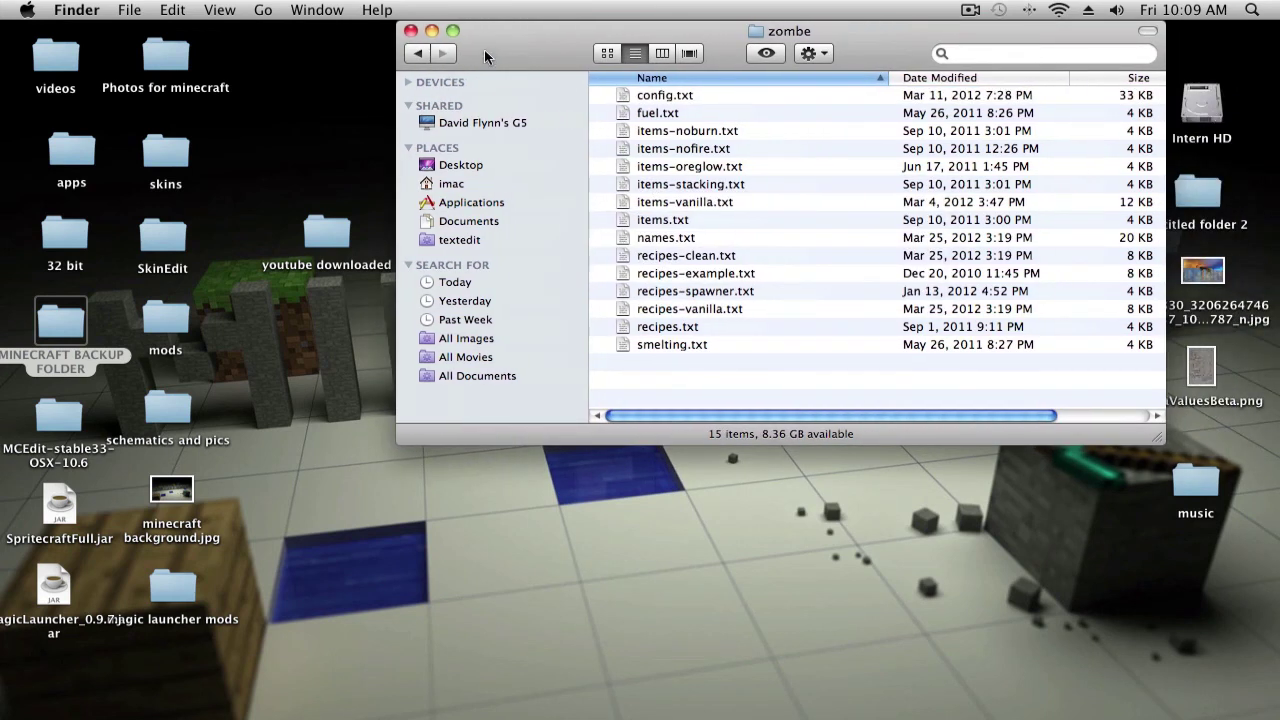
pyautogui.click(421, 54)
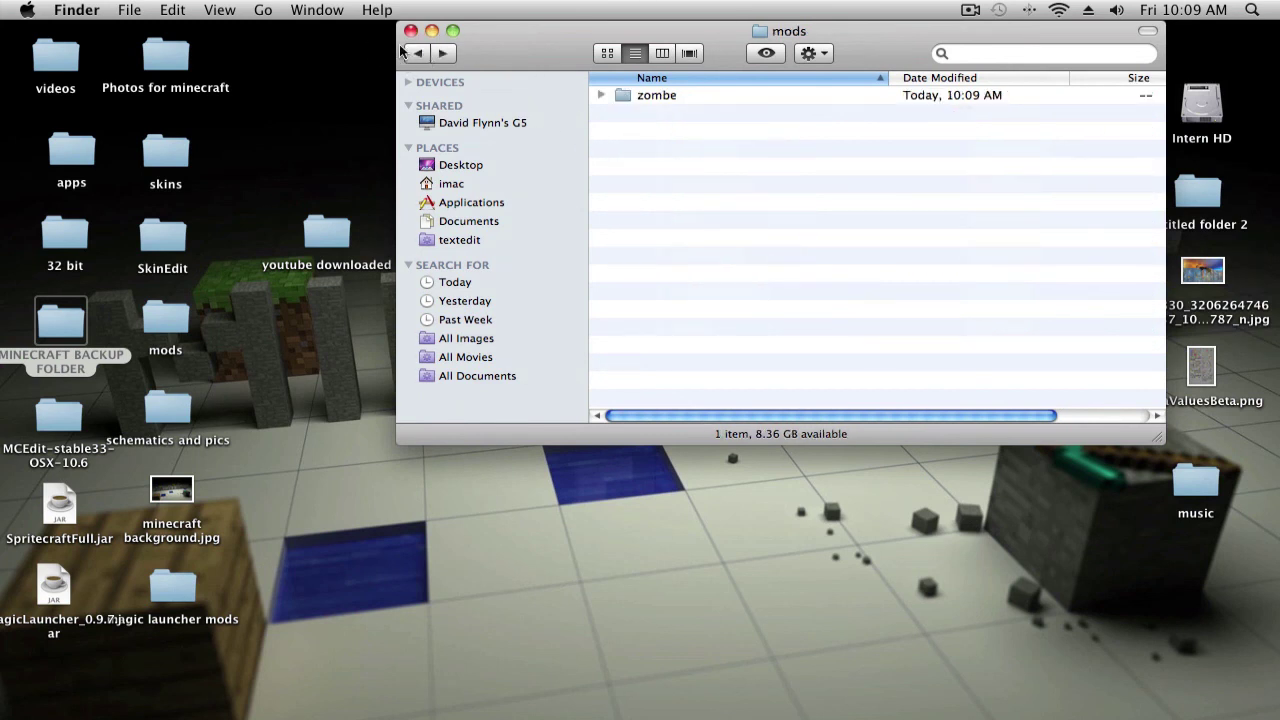
pyautogui.click(412, 53)
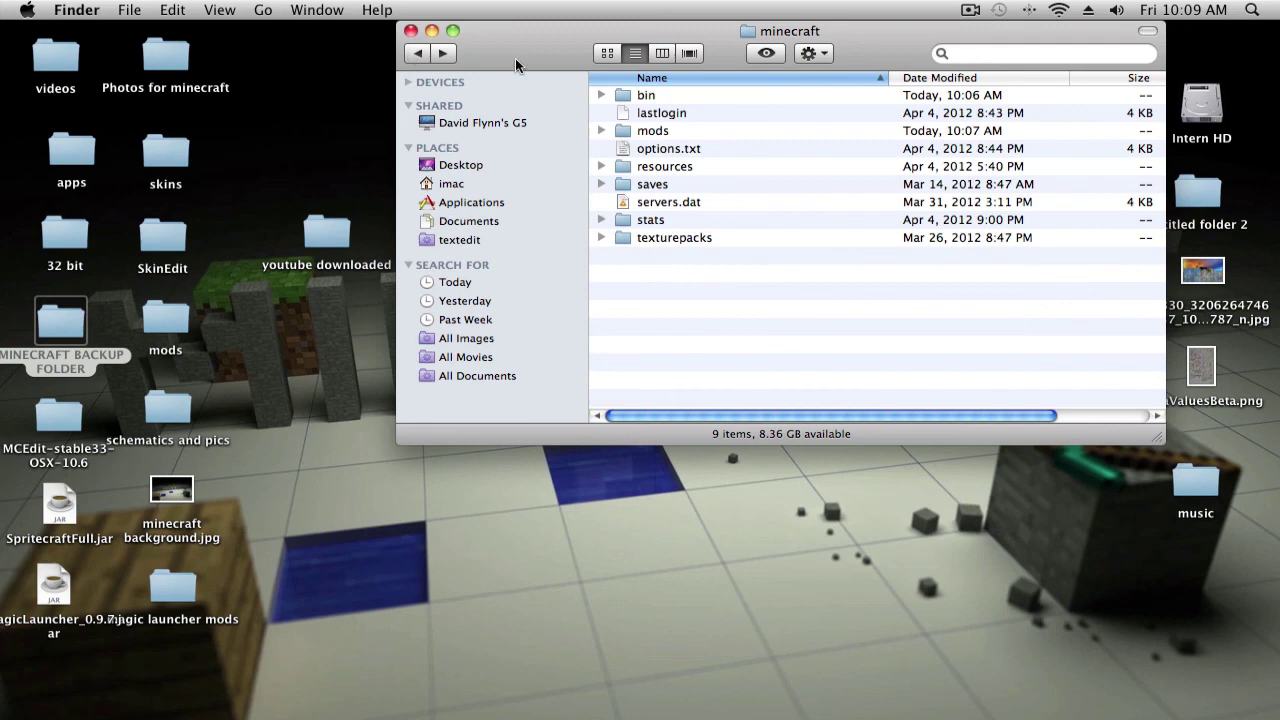
pyautogui.click(432, 31)
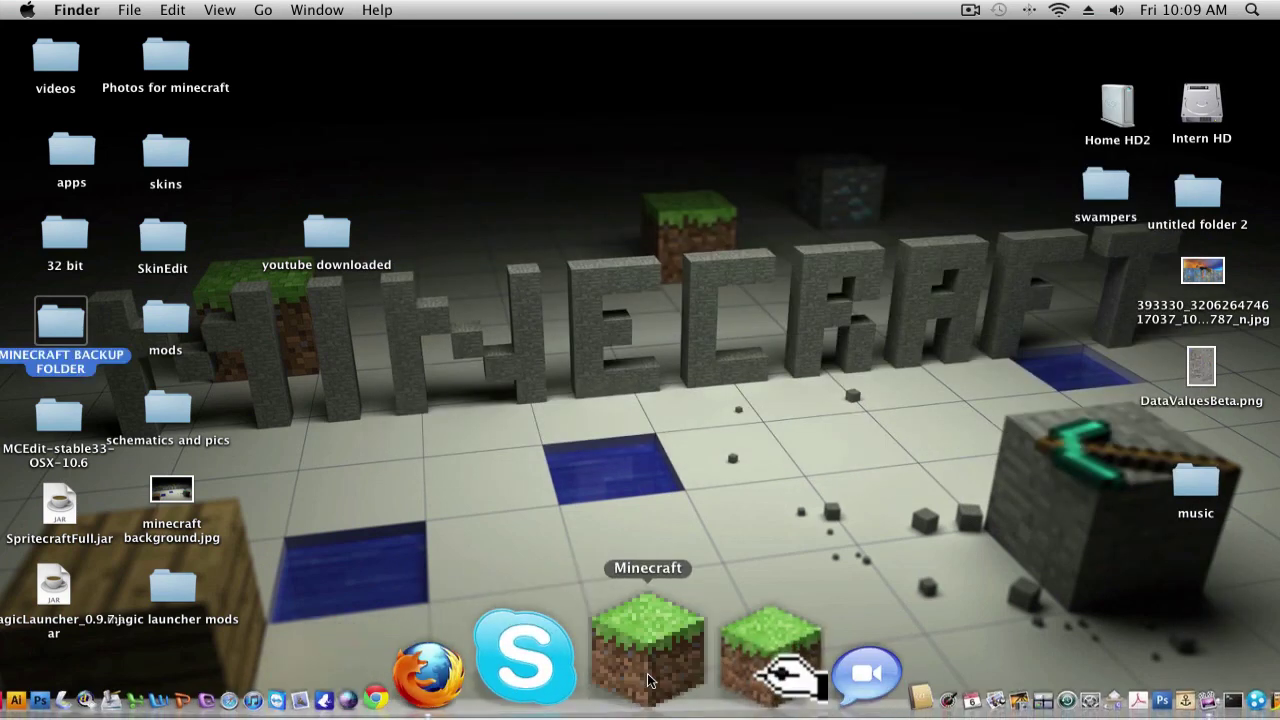
# - Launch Minecraft and log in with the remembered account credentials
pyautogui.click(648, 680)
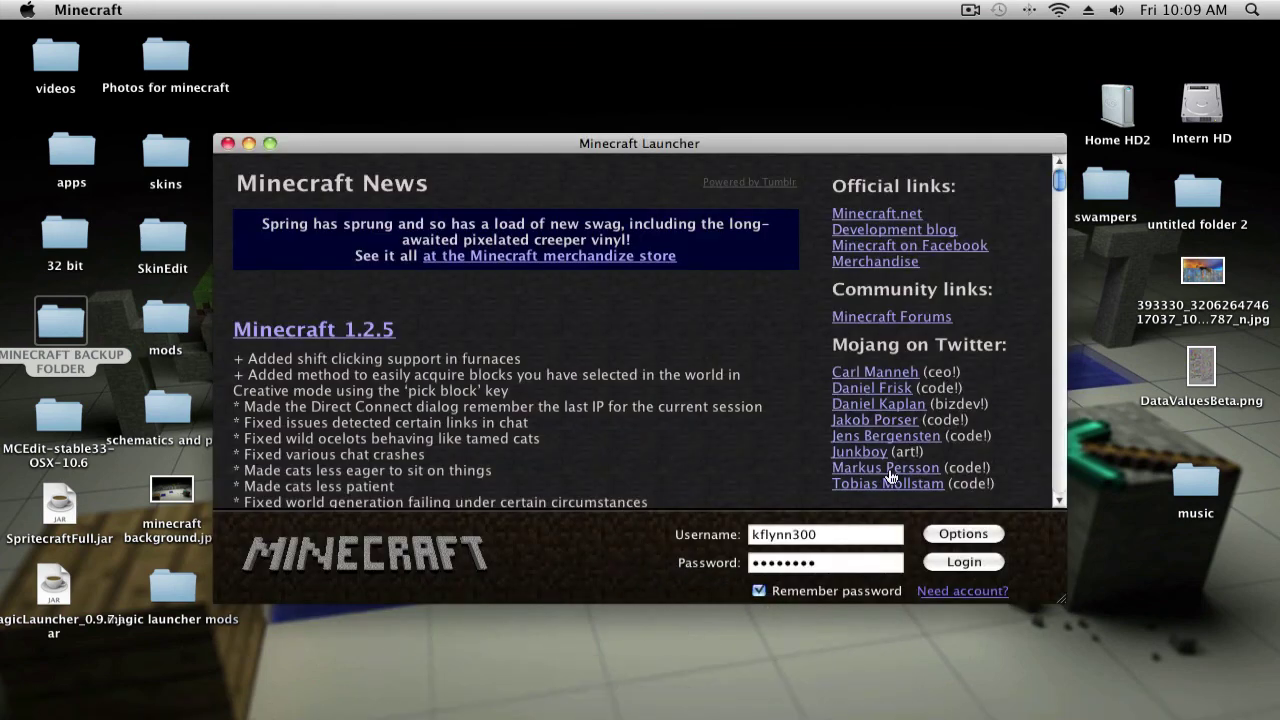
pyautogui.click(936, 565)
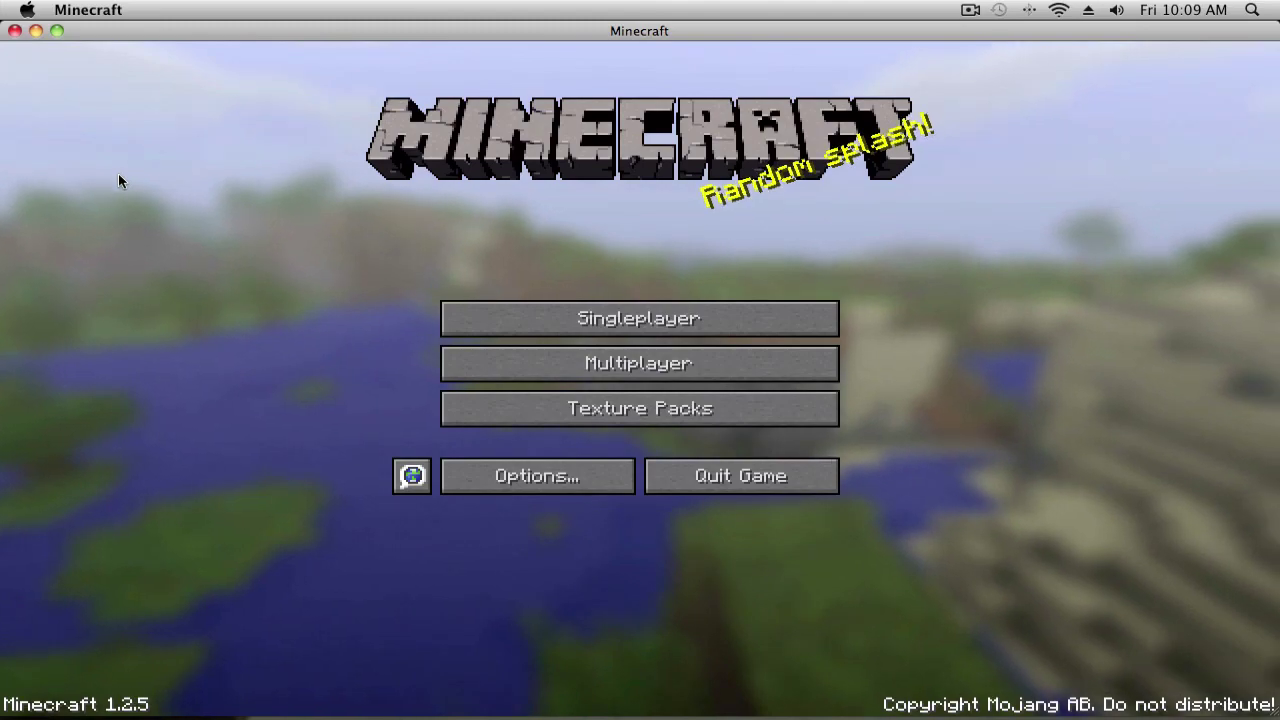
# - Open the singleplayer world list and play the creative world named "world"
pyautogui.click(587, 323)
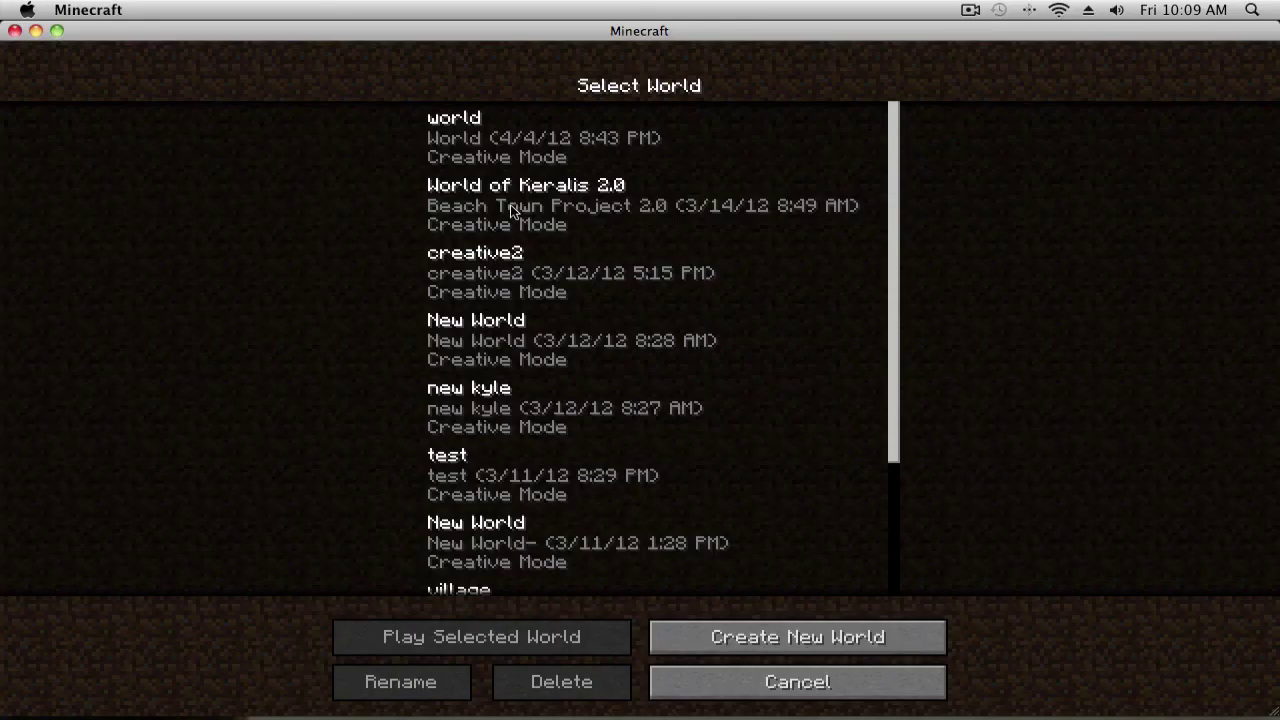
pyautogui.click(467, 132)
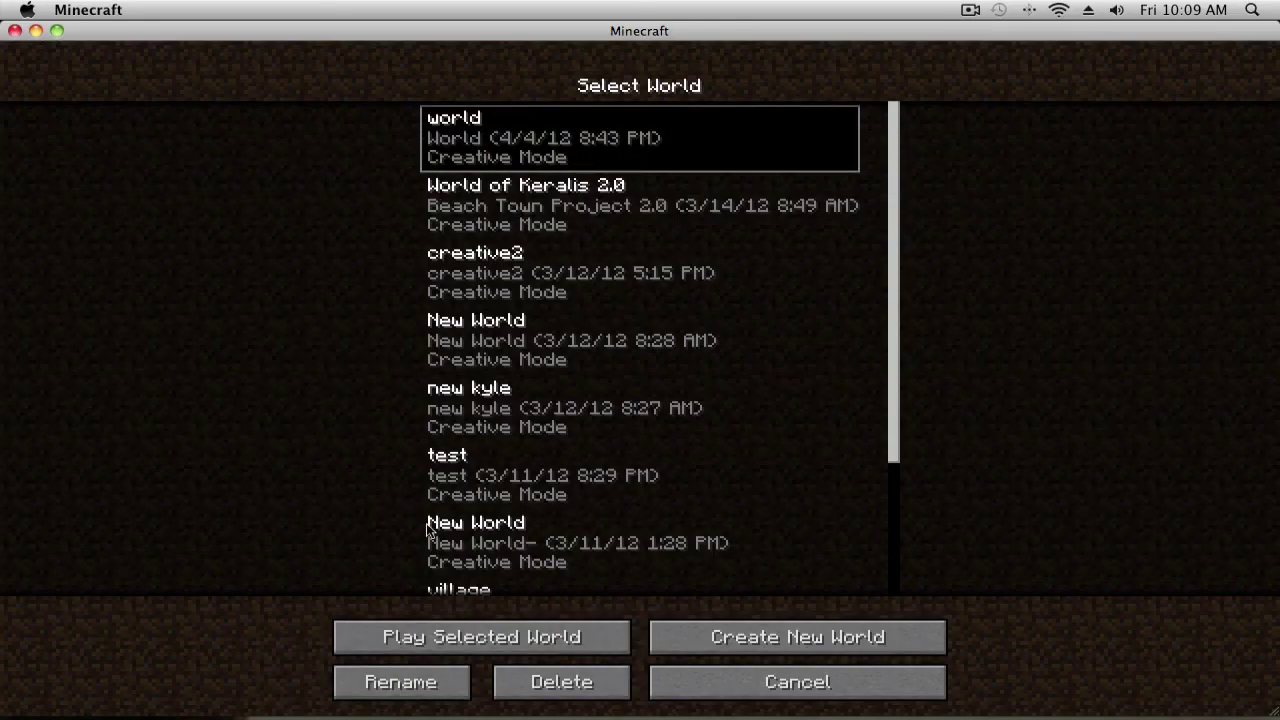
pyautogui.click(443, 625)
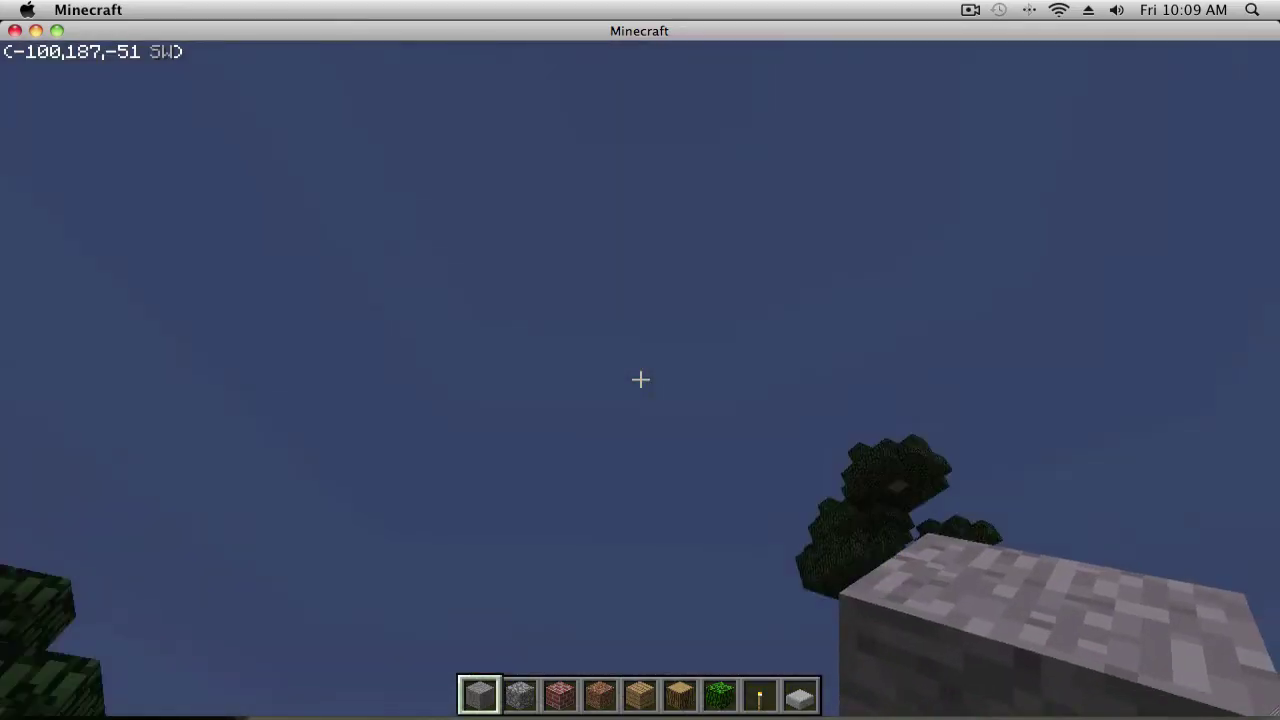
# - Look around the wooden house's roof and its surroundings, and move east towards the pond with the small bridge
pyautogui.press('w')
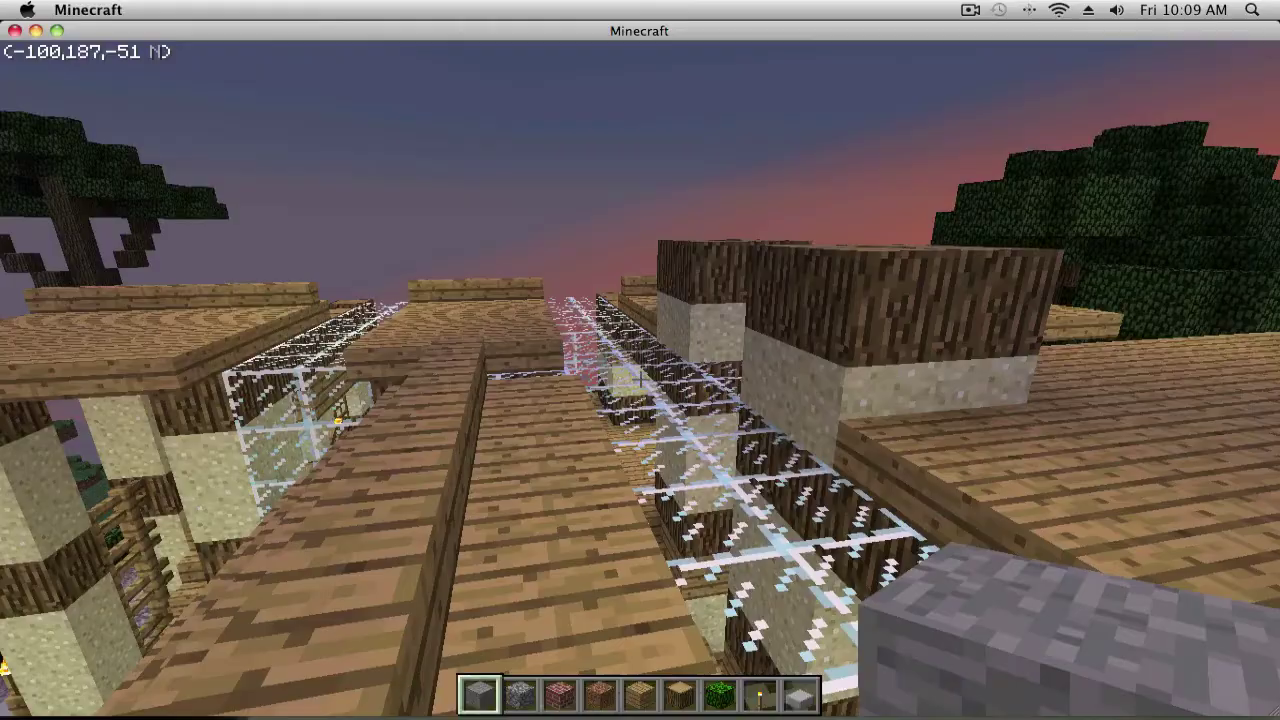
pyautogui.press('w')
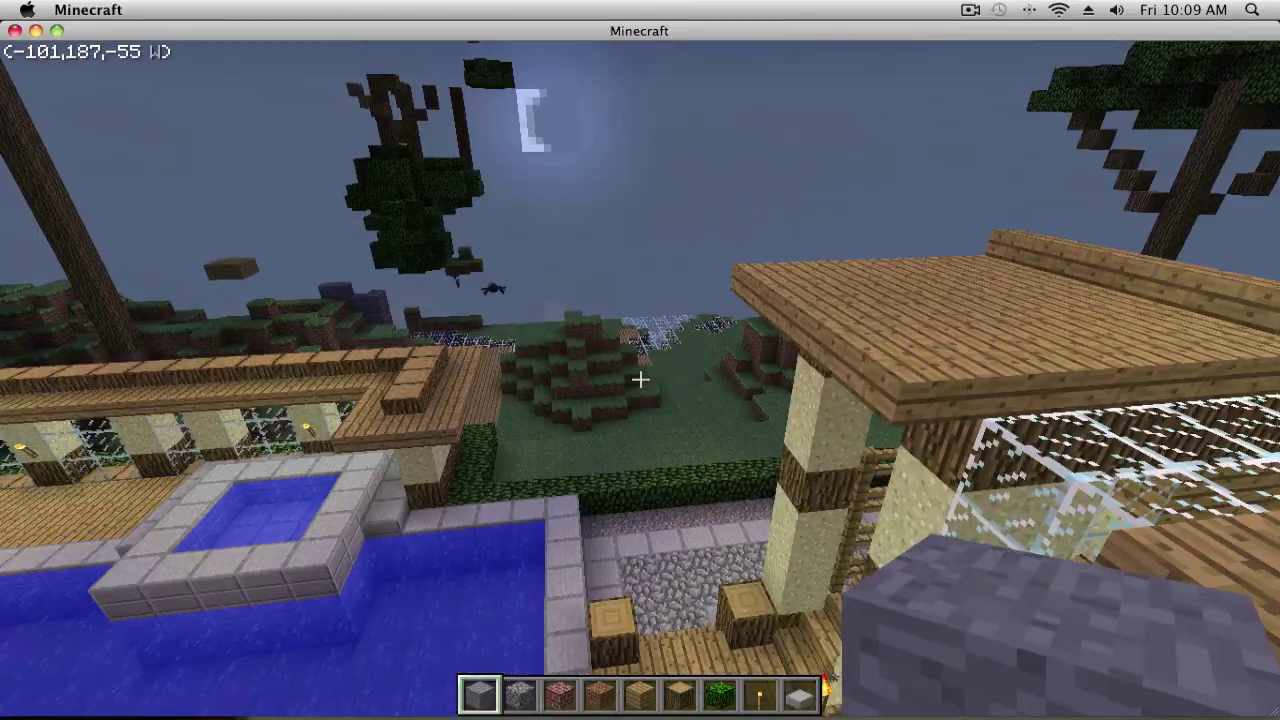
pyautogui.press('w')
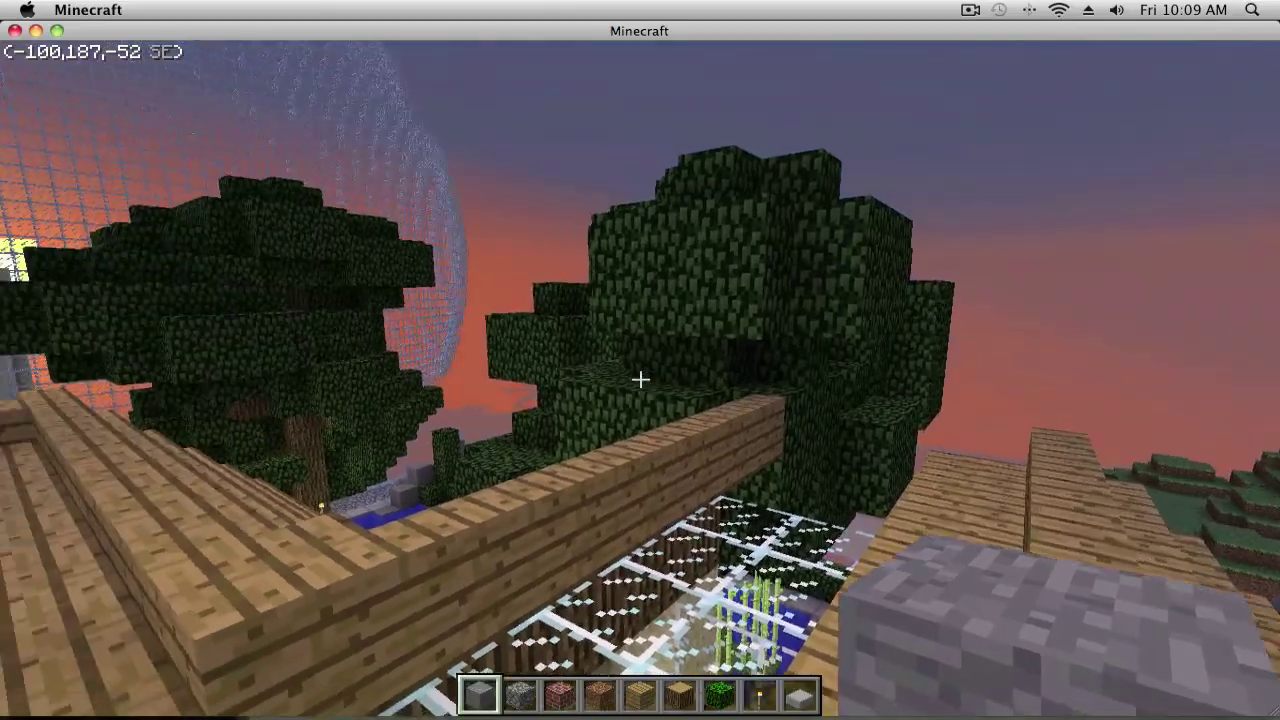
pyautogui.press('Escape')
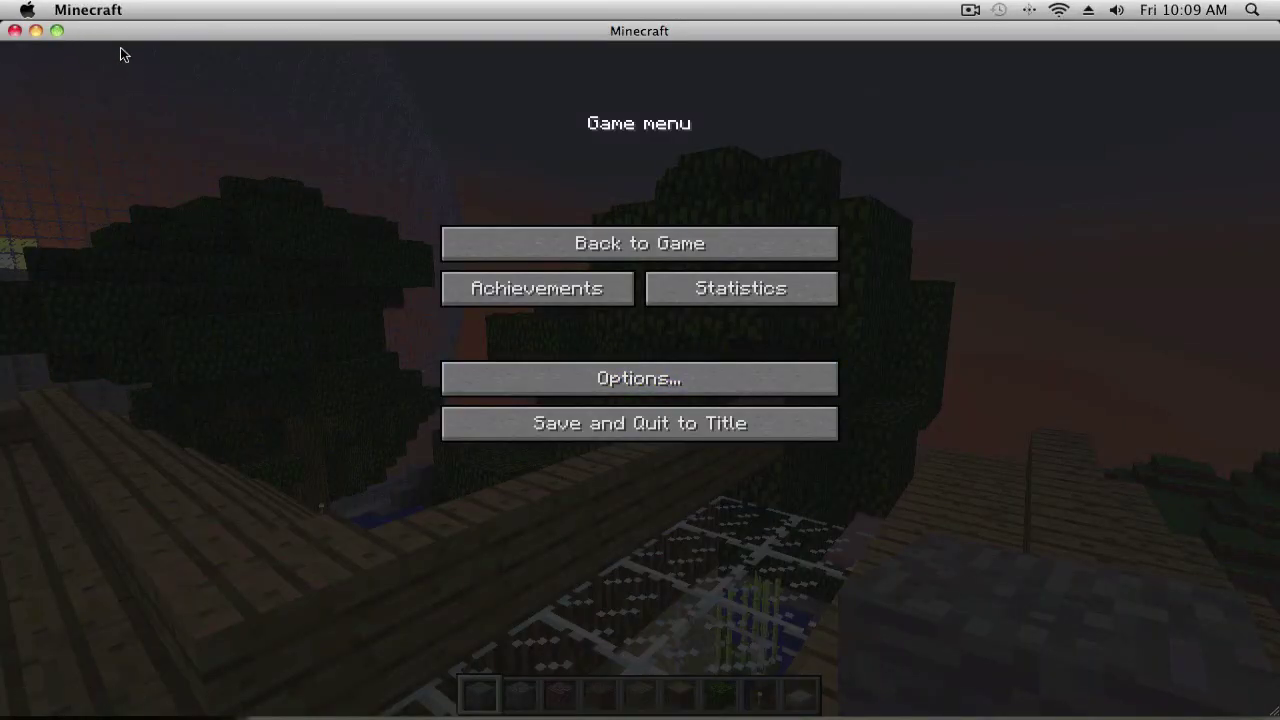
pyautogui.press('Escape')
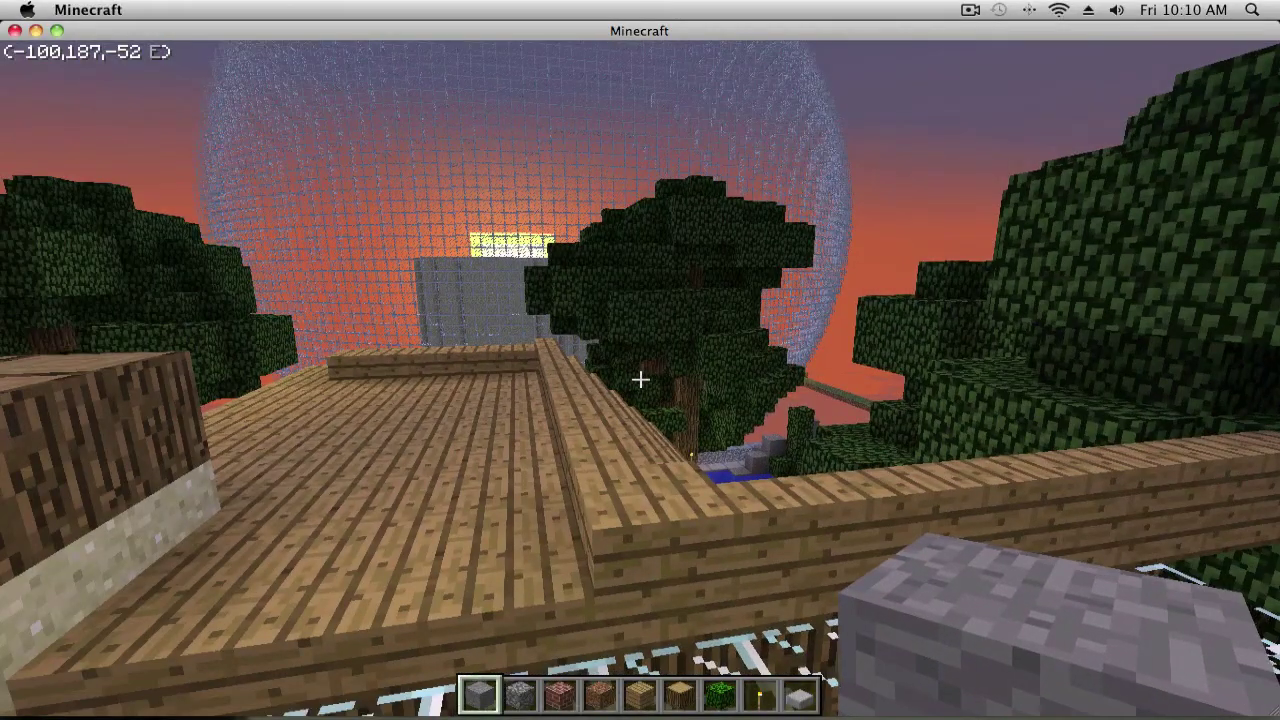
pyautogui.press('w')
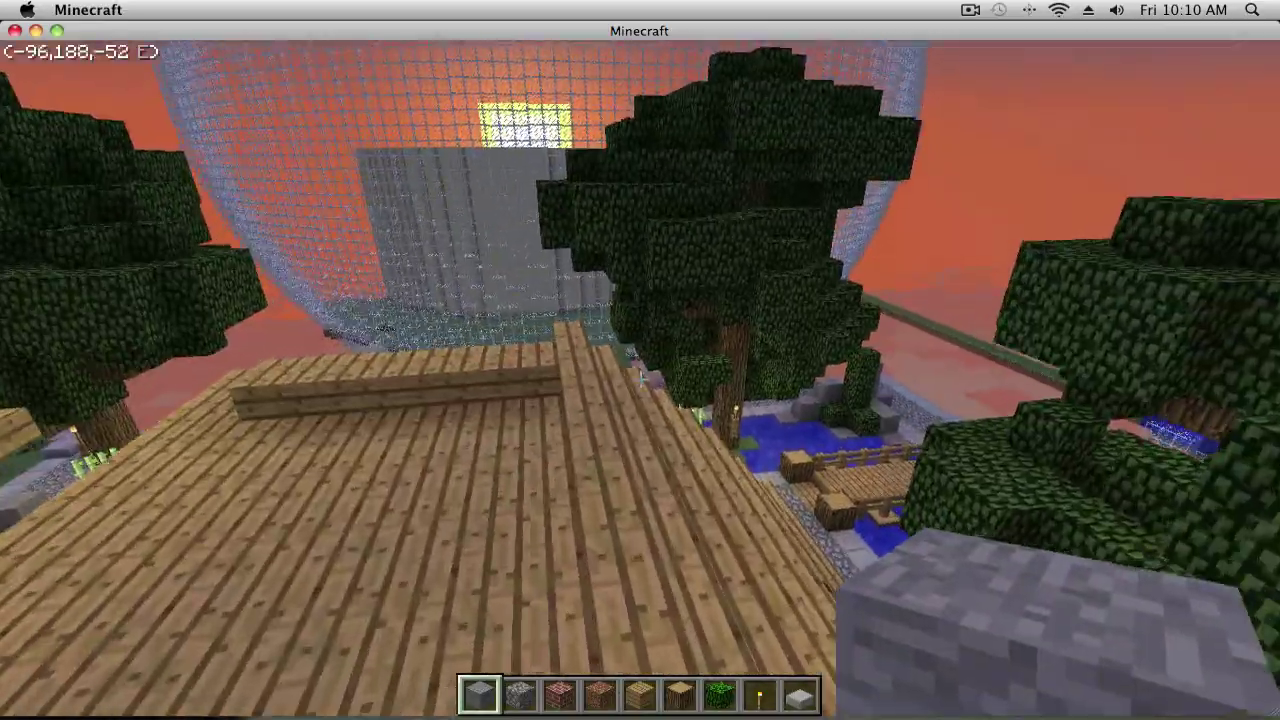
pyautogui.press('w')
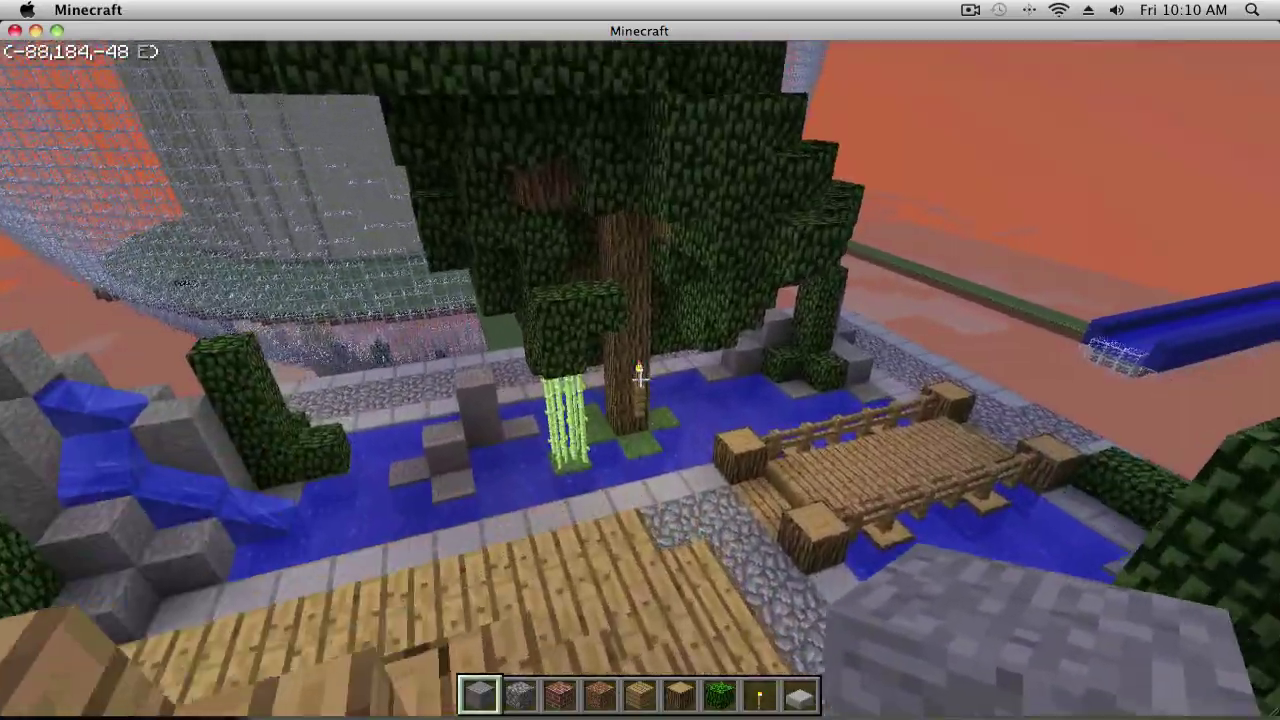
# - Turn on noclip flying, fly east through the glass dome past the giant mushrooms to the stone gateway, and turn flying off
pyautogui.press('w')
pyautogui.press('f')
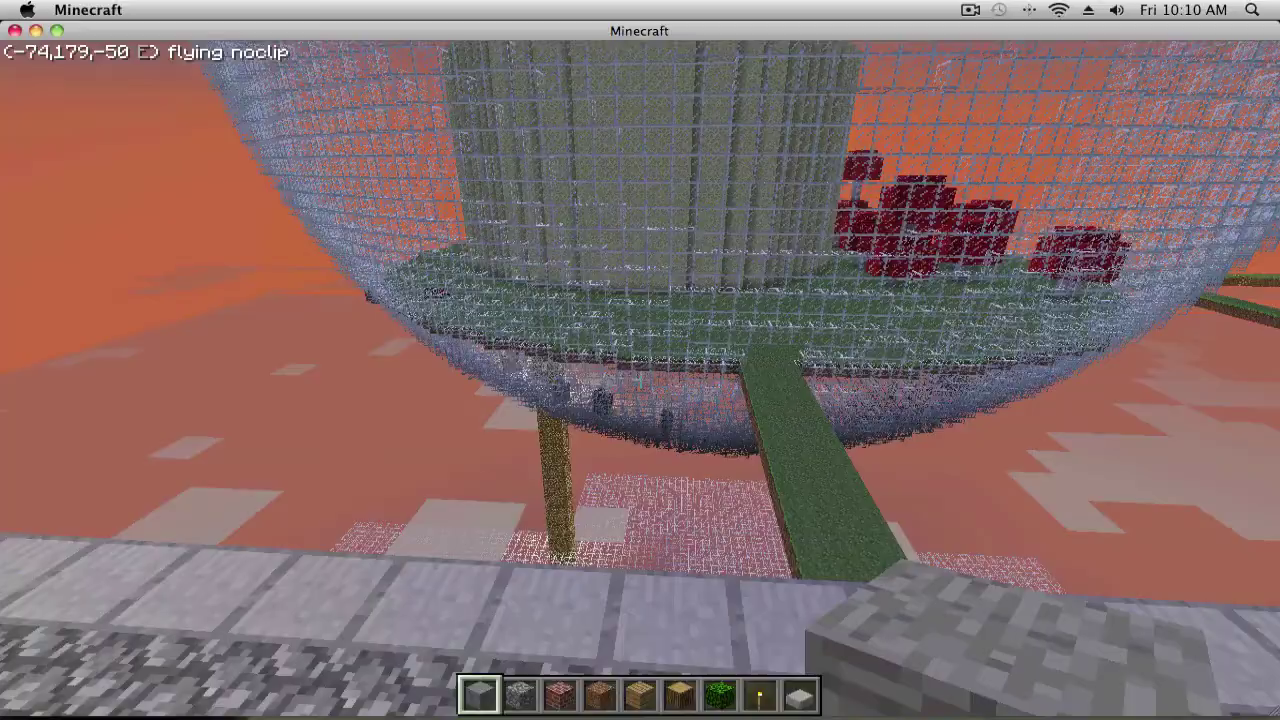
pyautogui.press('w')
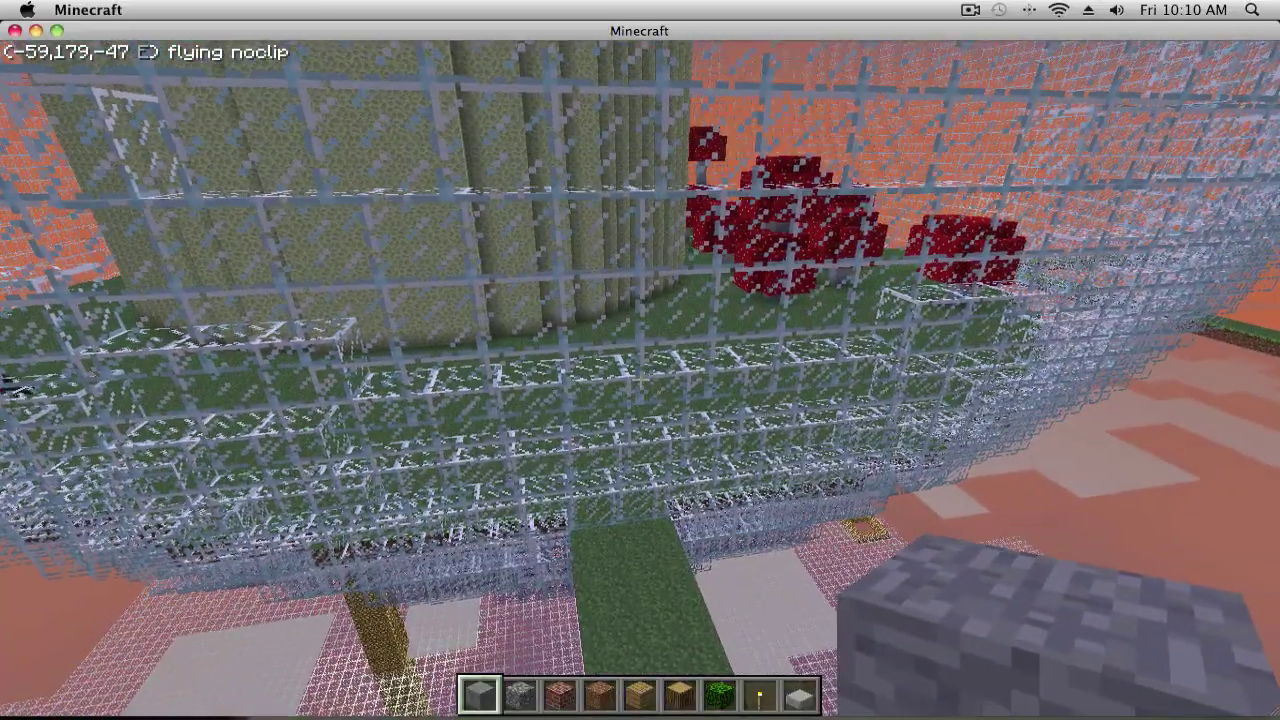
pyautogui.press('w')
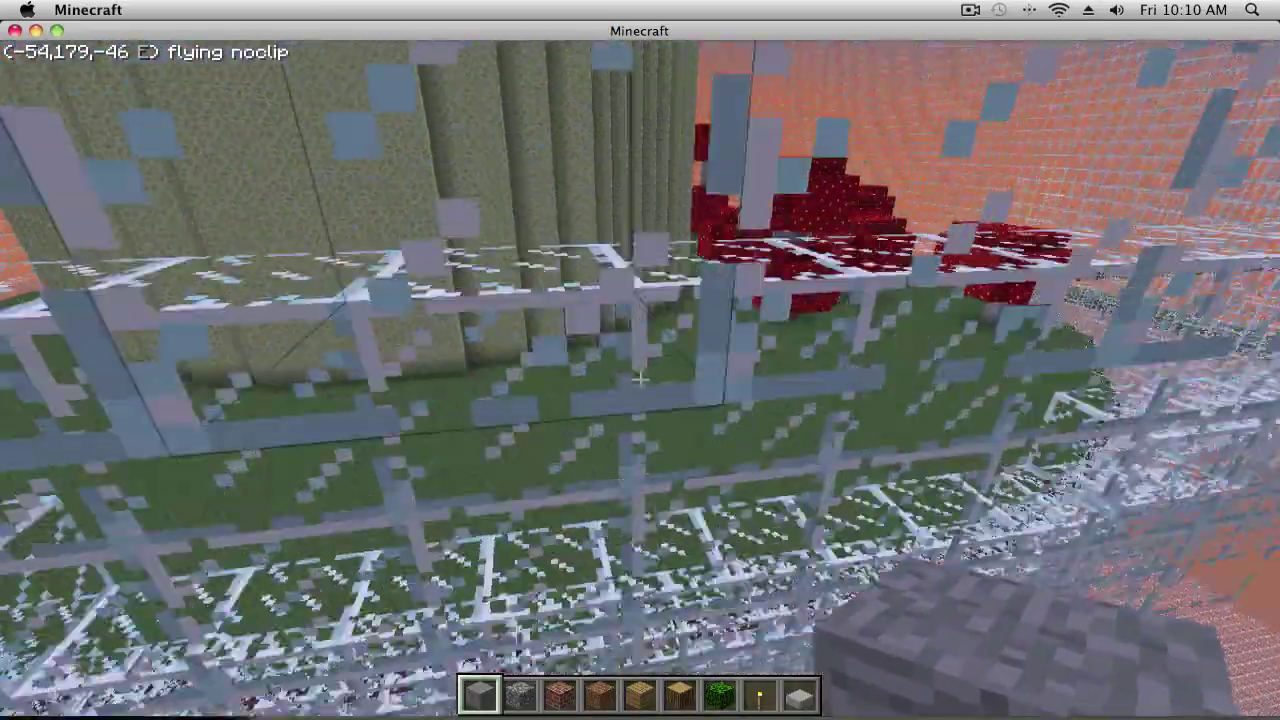
pyautogui.press('s')
pyautogui.press('w')
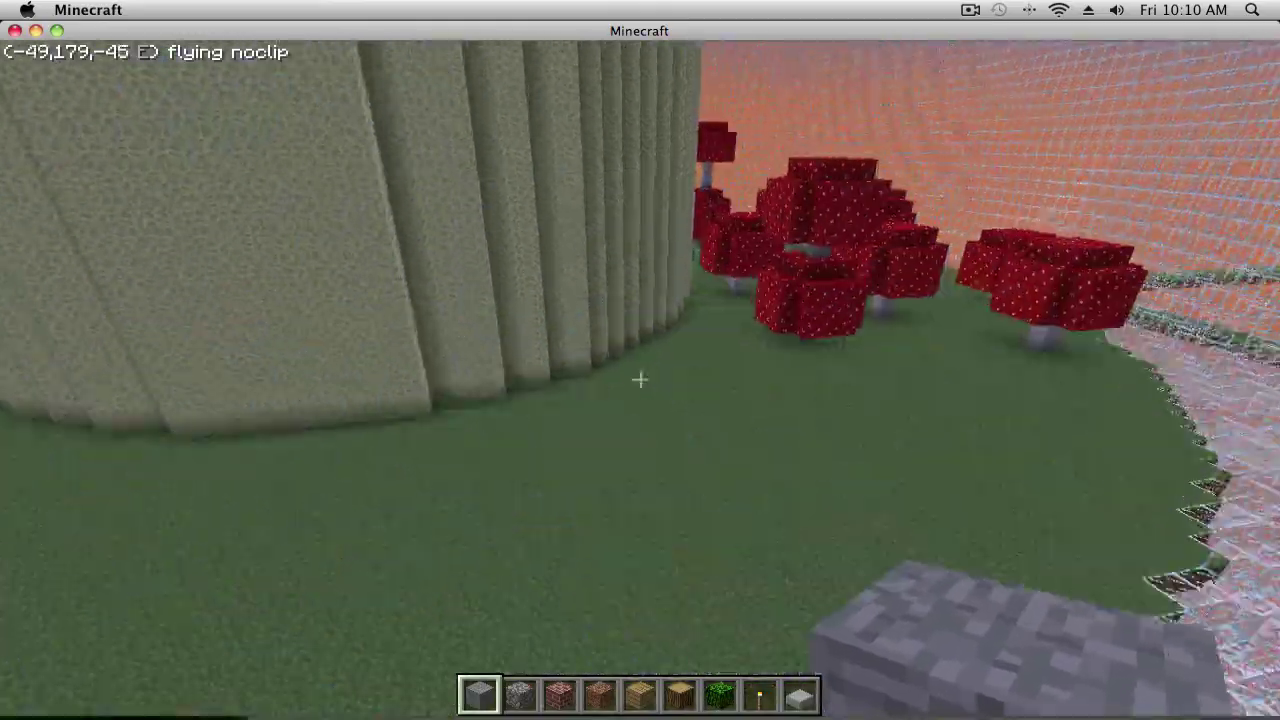
pyautogui.press('w')
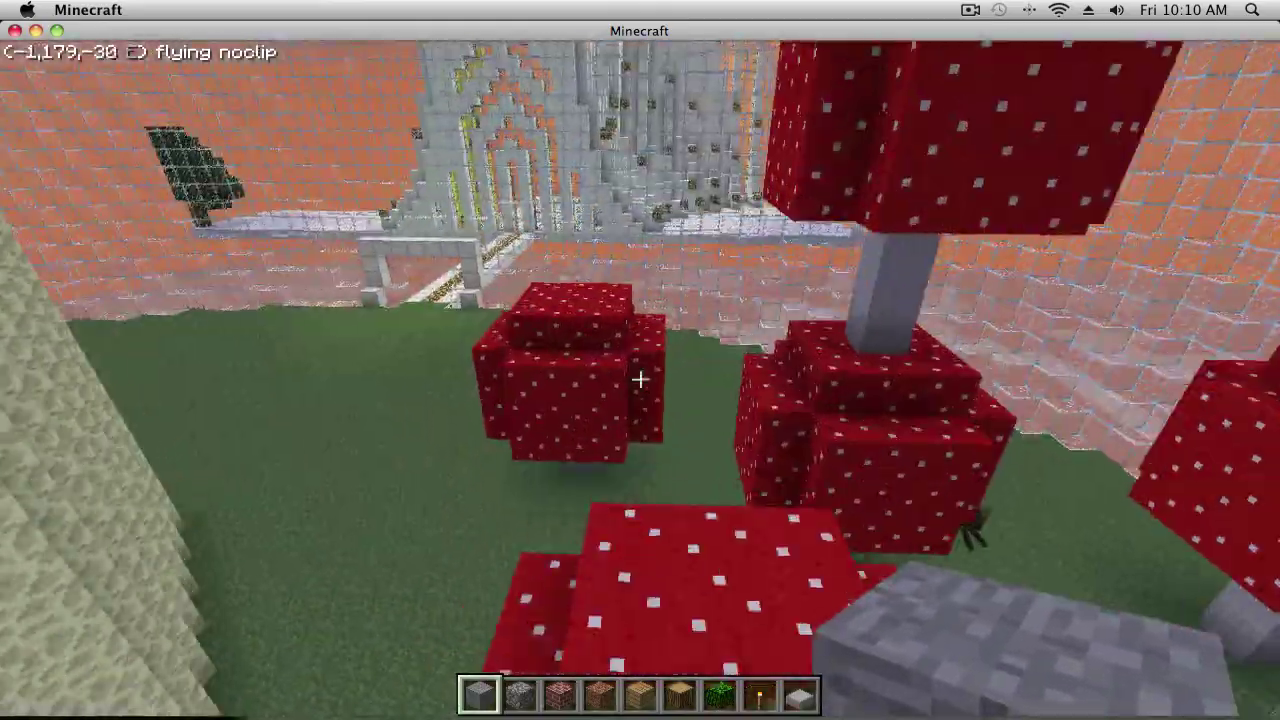
pyautogui.press('w')
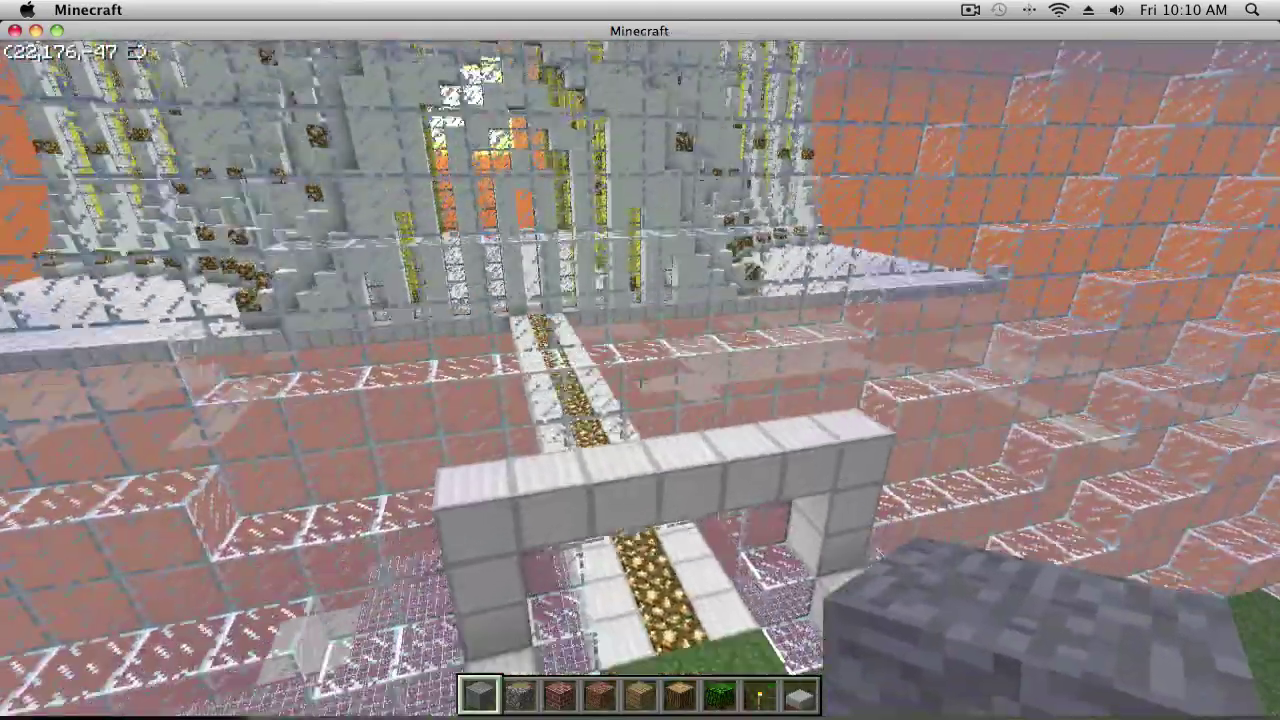
# - Turn on builder mode, mark a long box along the glowstone bridge beyond the gateway, and fill it with stone
pyautogui.press('w')
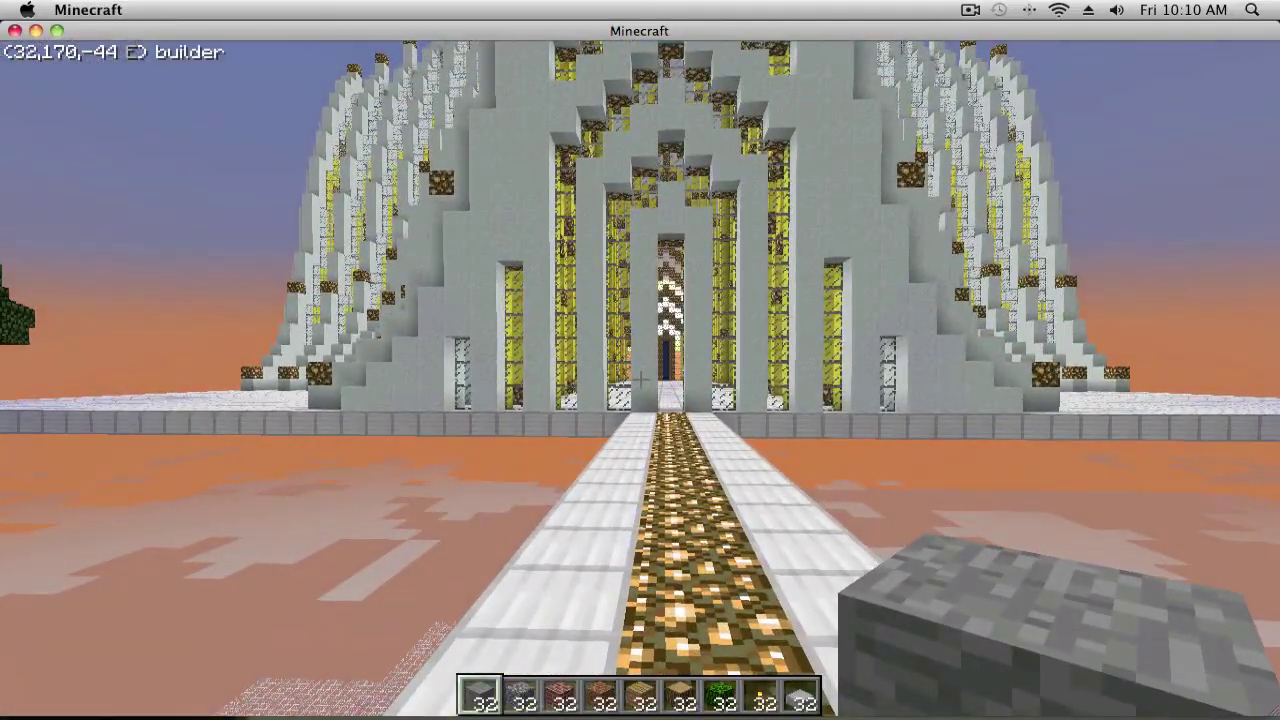
pyautogui.press('s')
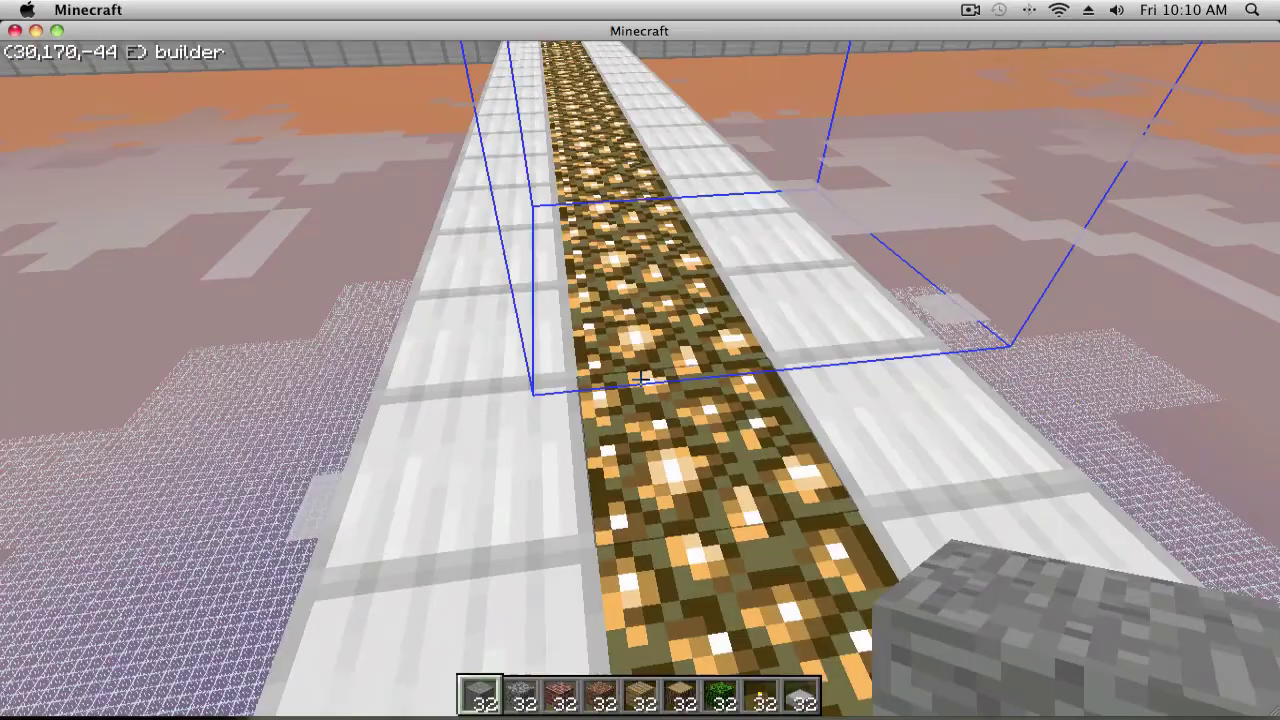
pyautogui.press('s')
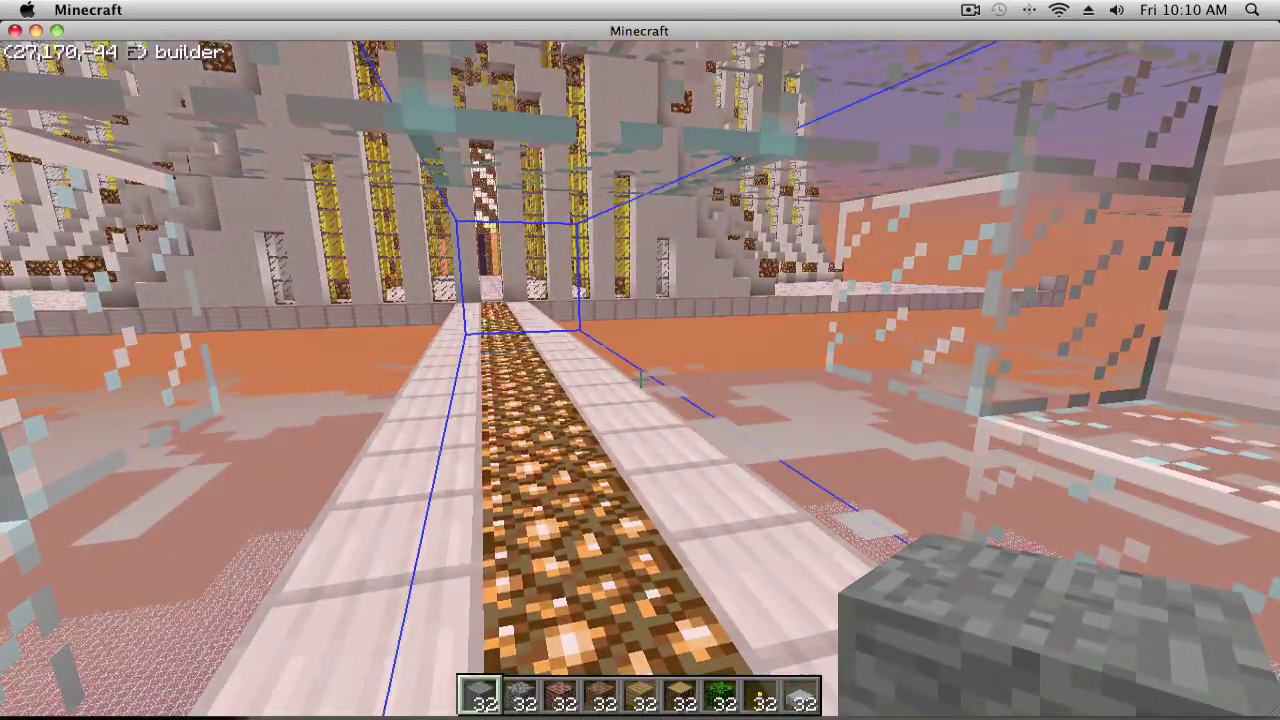
pyautogui.press('s')
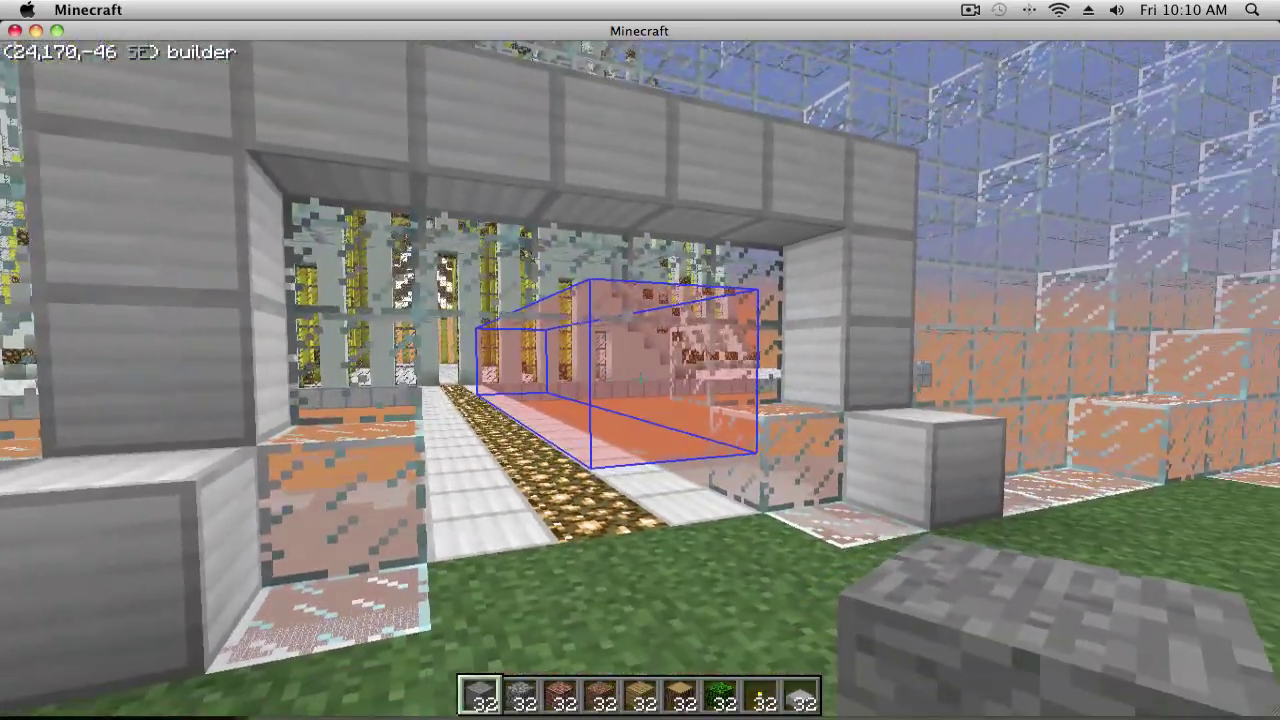
pyautogui.rightClick(640, 379)
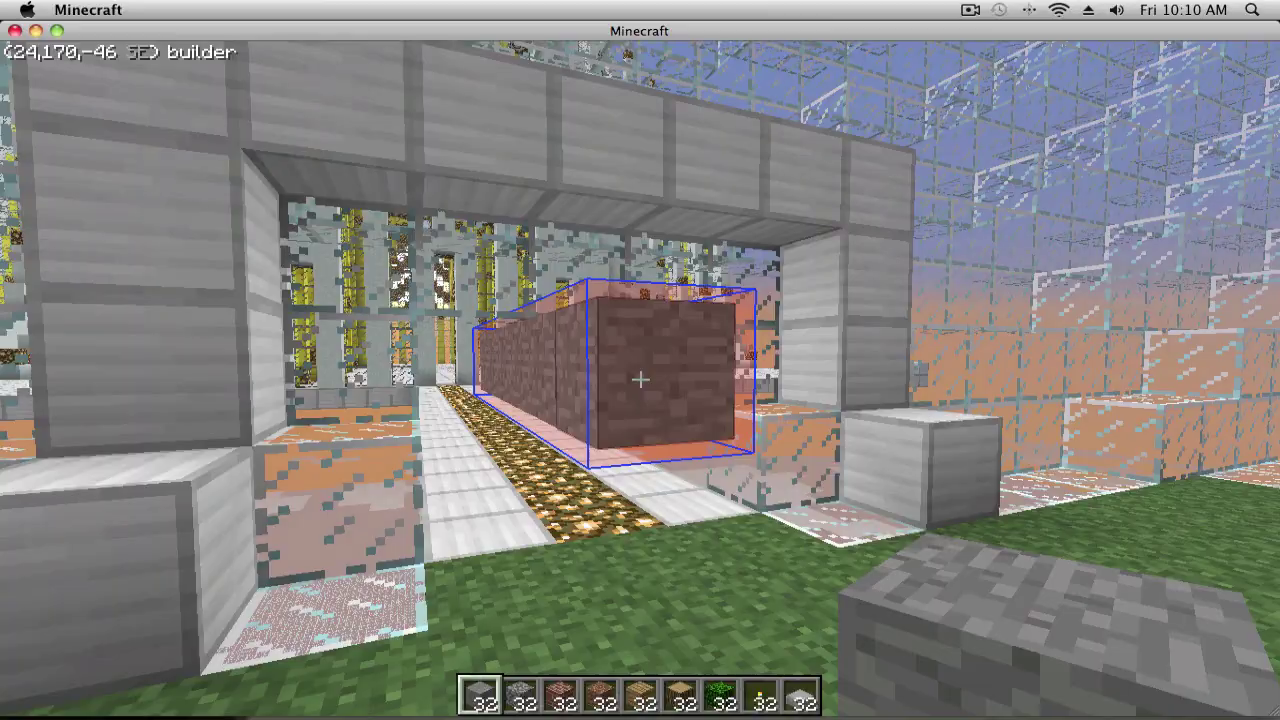
# - Clear all the stone from the marked box on the glowstone bridge, then back out through the gateway and turn builder mode off
pyautogui.press('w')
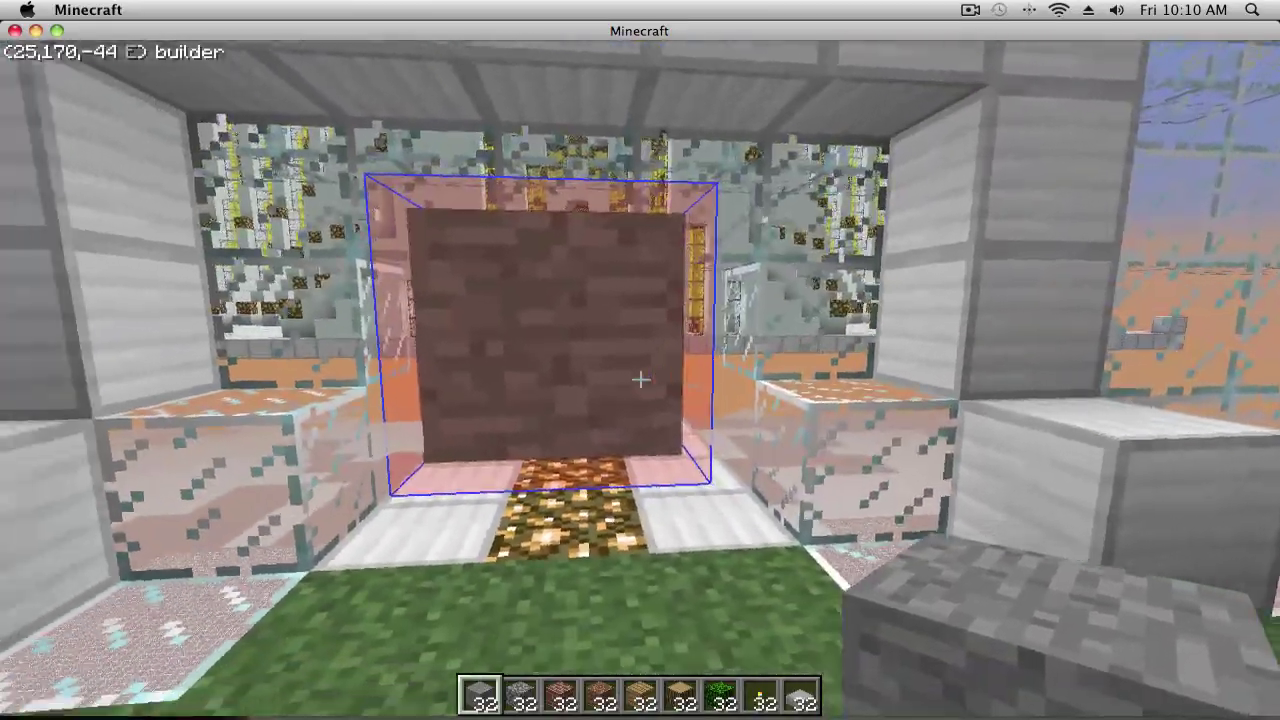
pyautogui.click(640, 379)
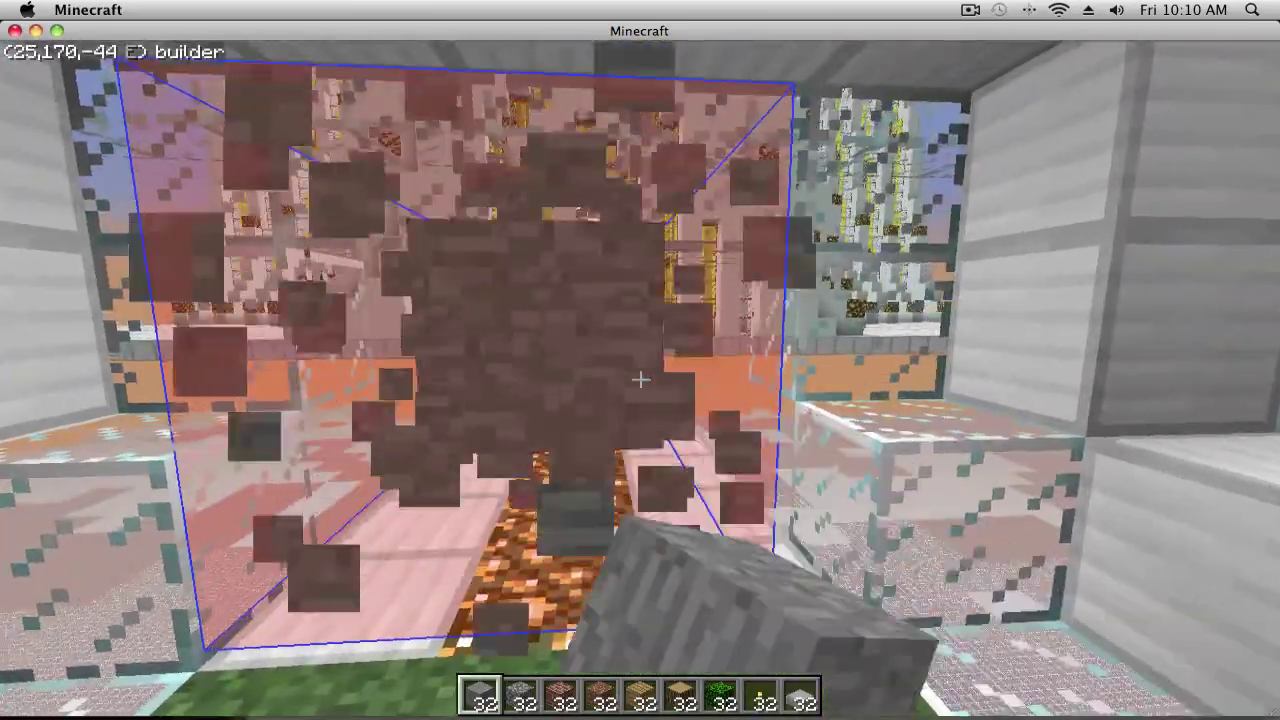
pyautogui.press('w')
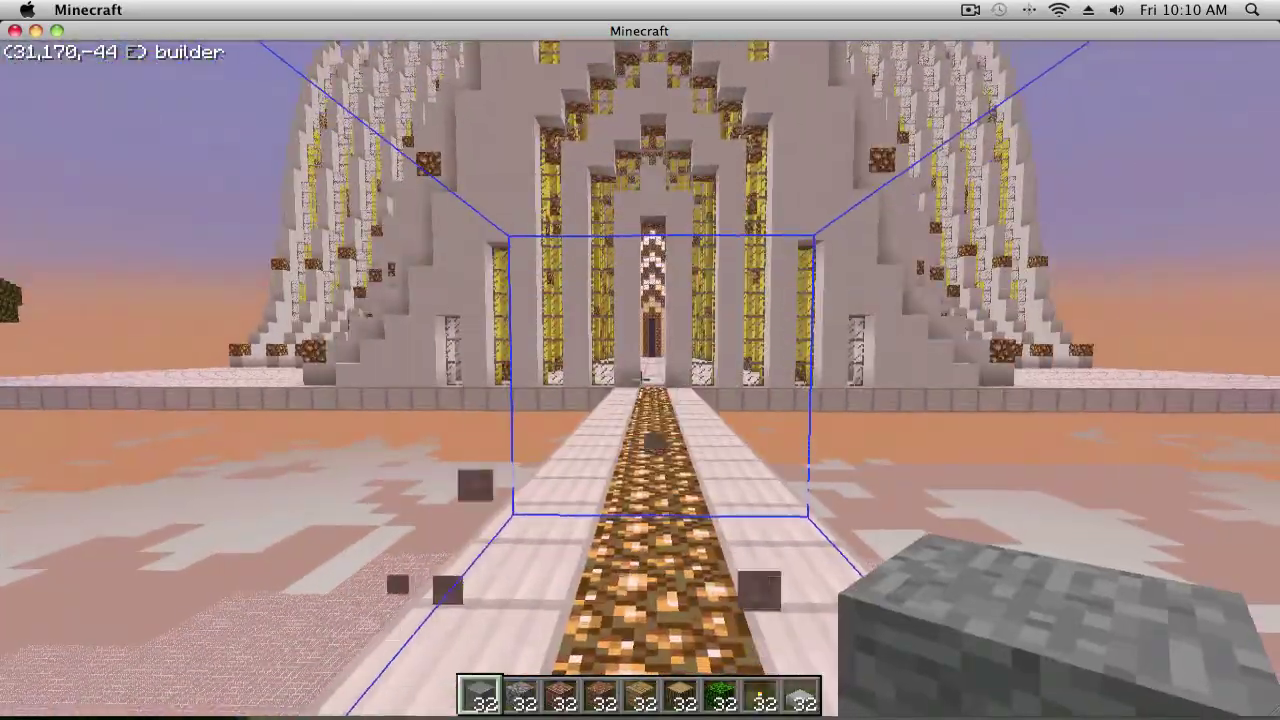
pyautogui.press('s')
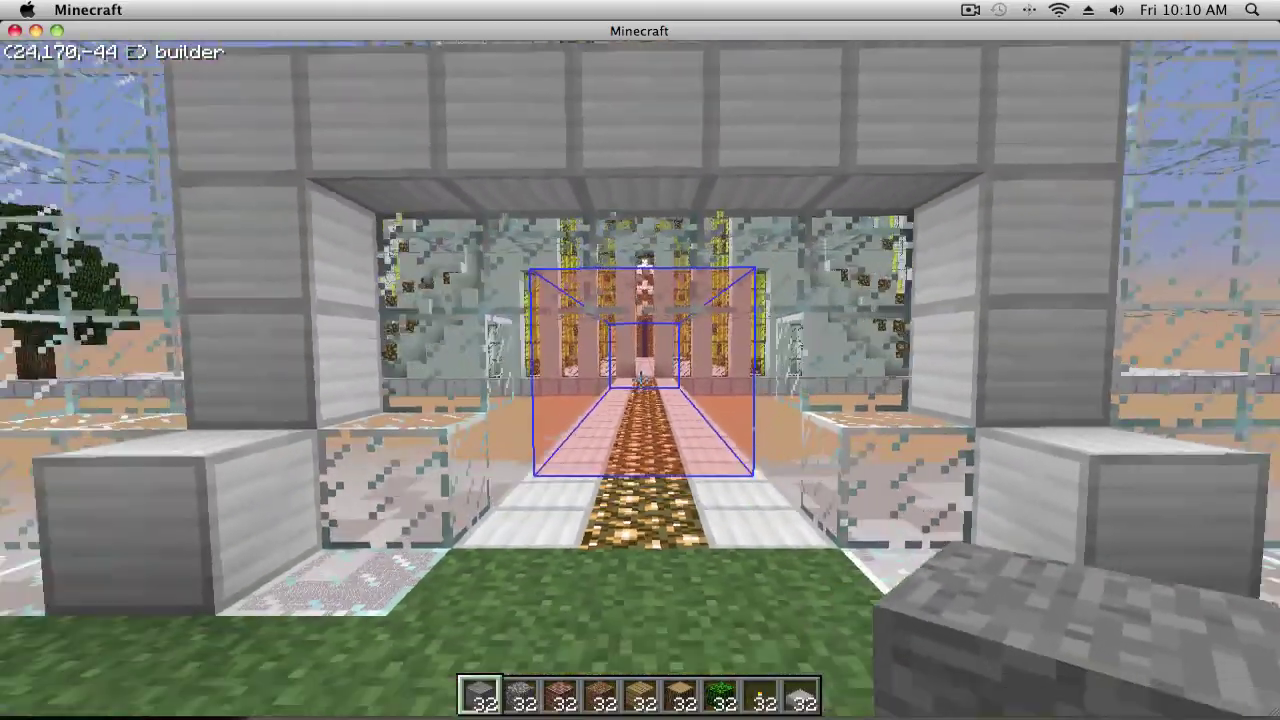
pyautogui.press('s')
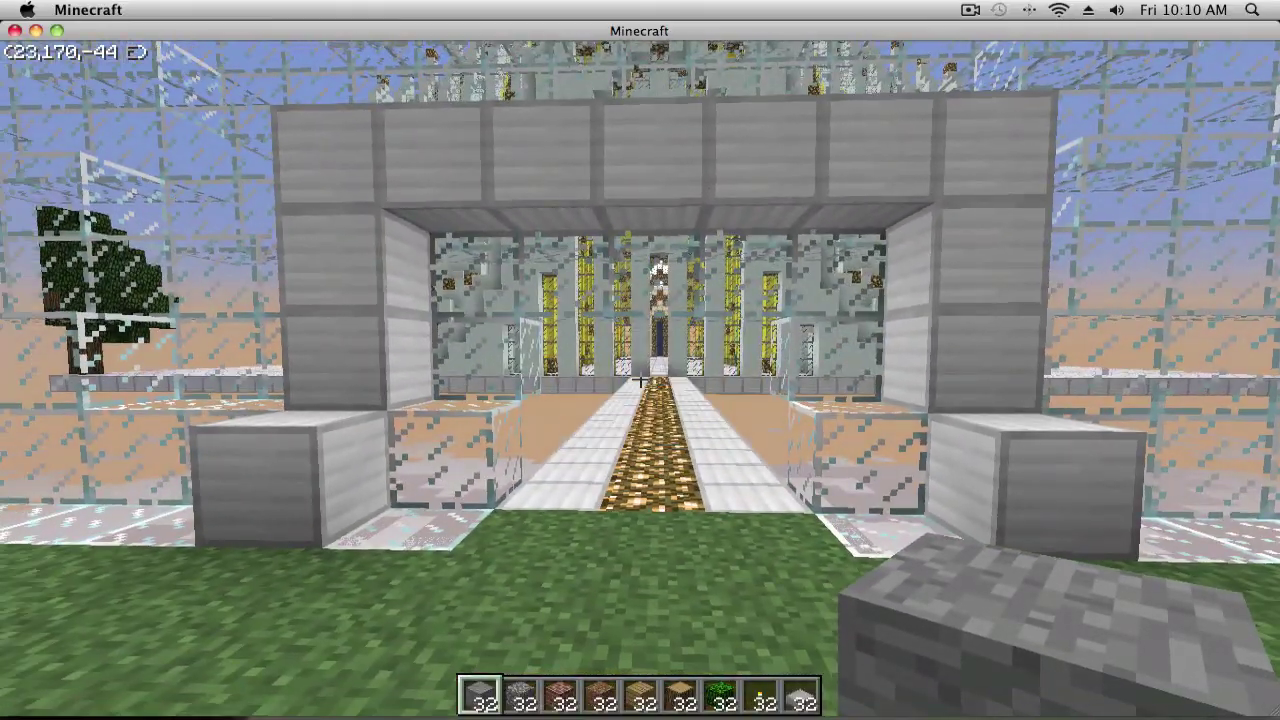
# - Head towards the giant mushrooms, switch the game difficulty to the setting without hostile mobs, and return to the game
pyautogui.press('s')
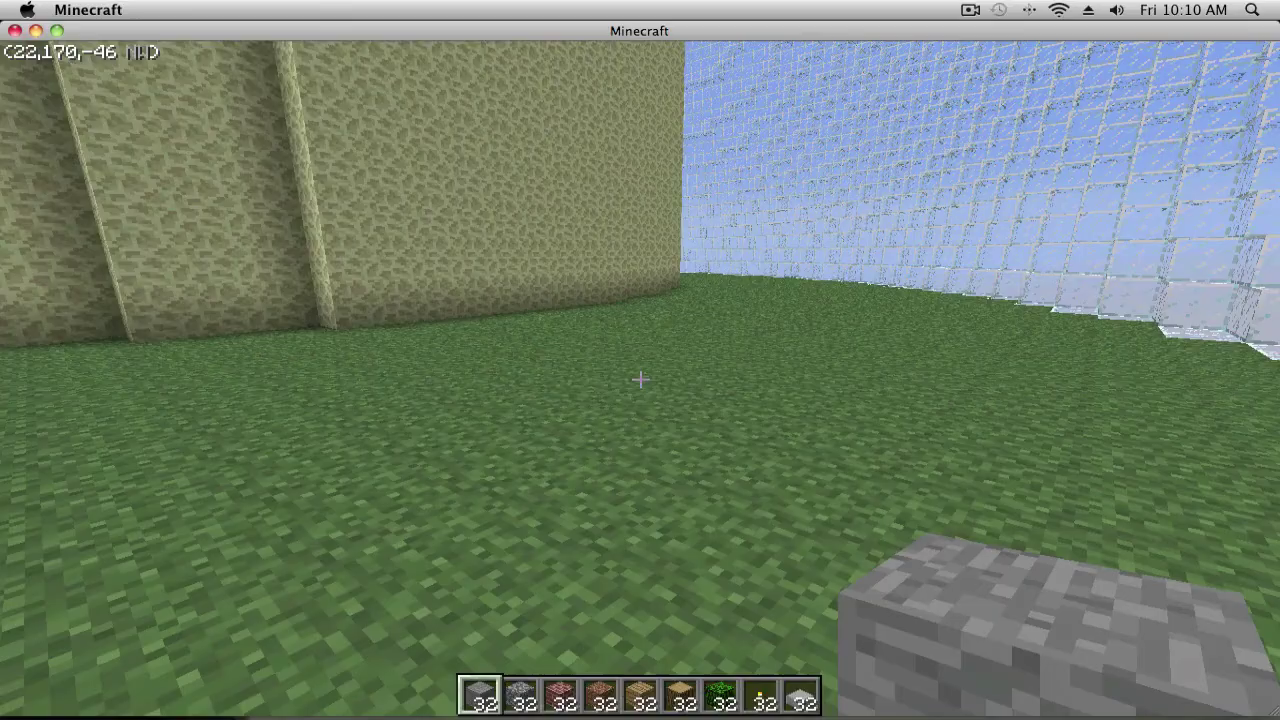
pyautogui.press('w')
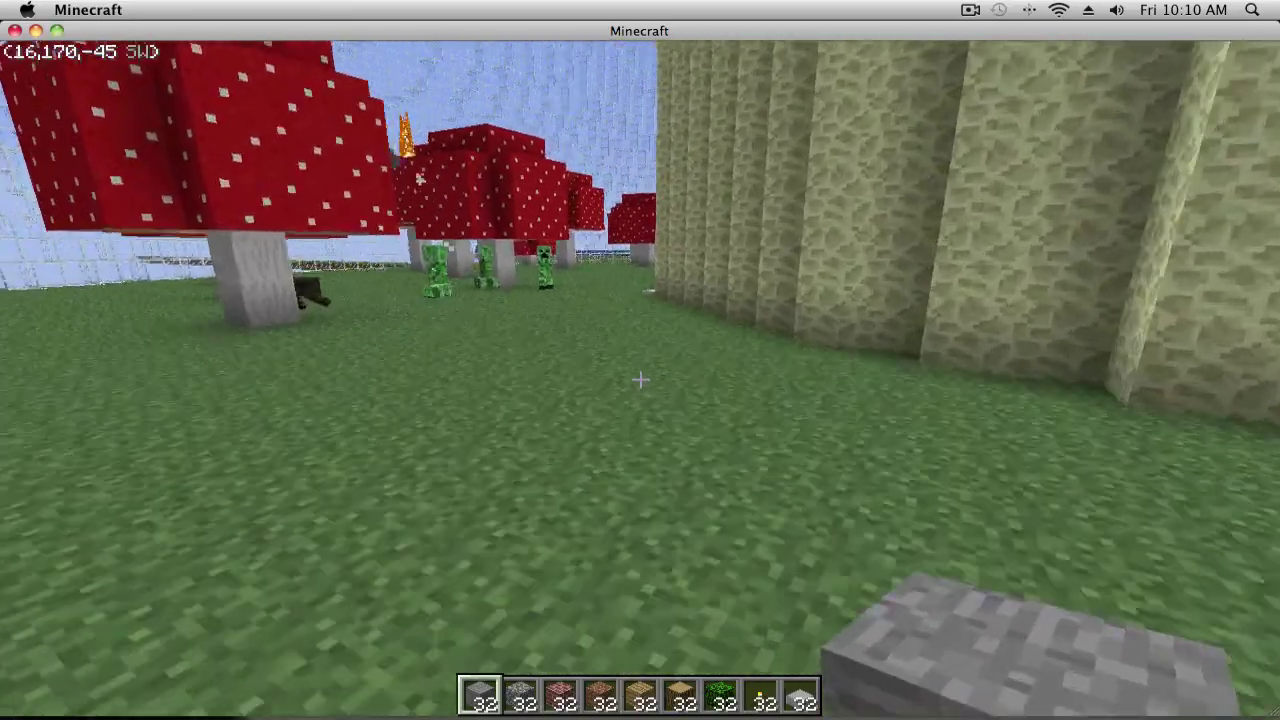
pyautogui.press('Escape')
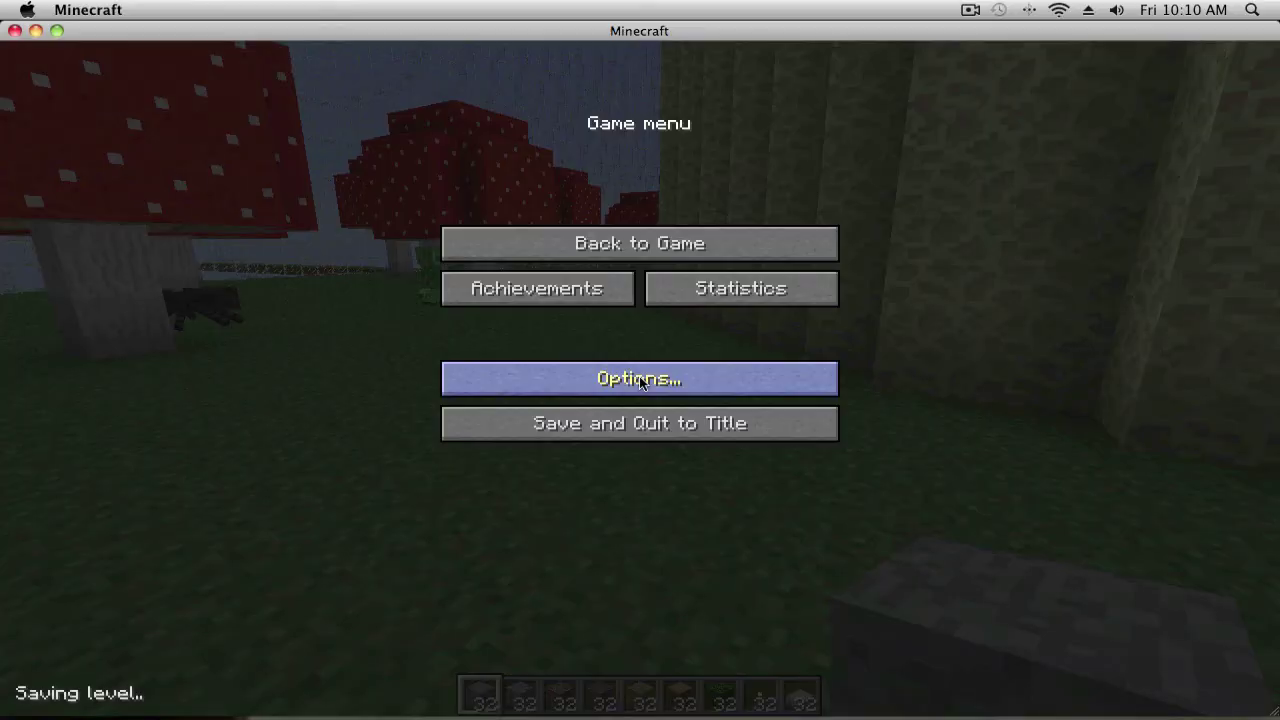
pyautogui.click(641, 382)
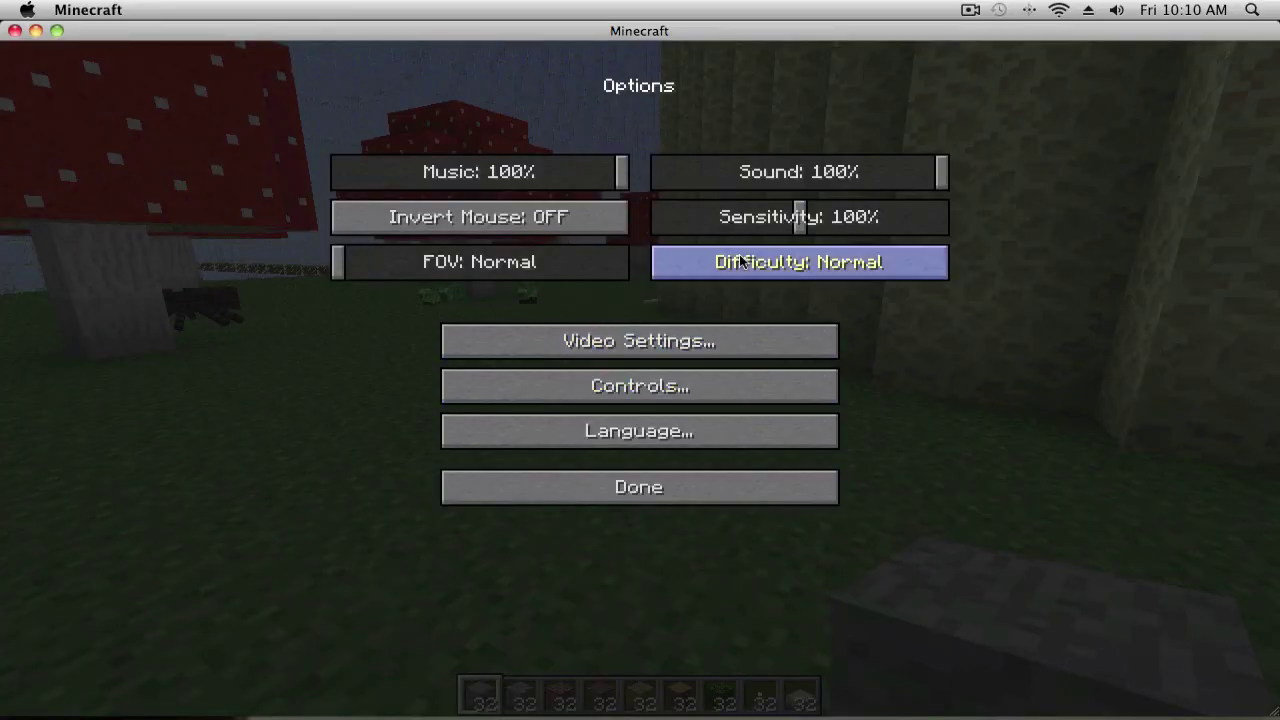
pyautogui.click(738, 336)
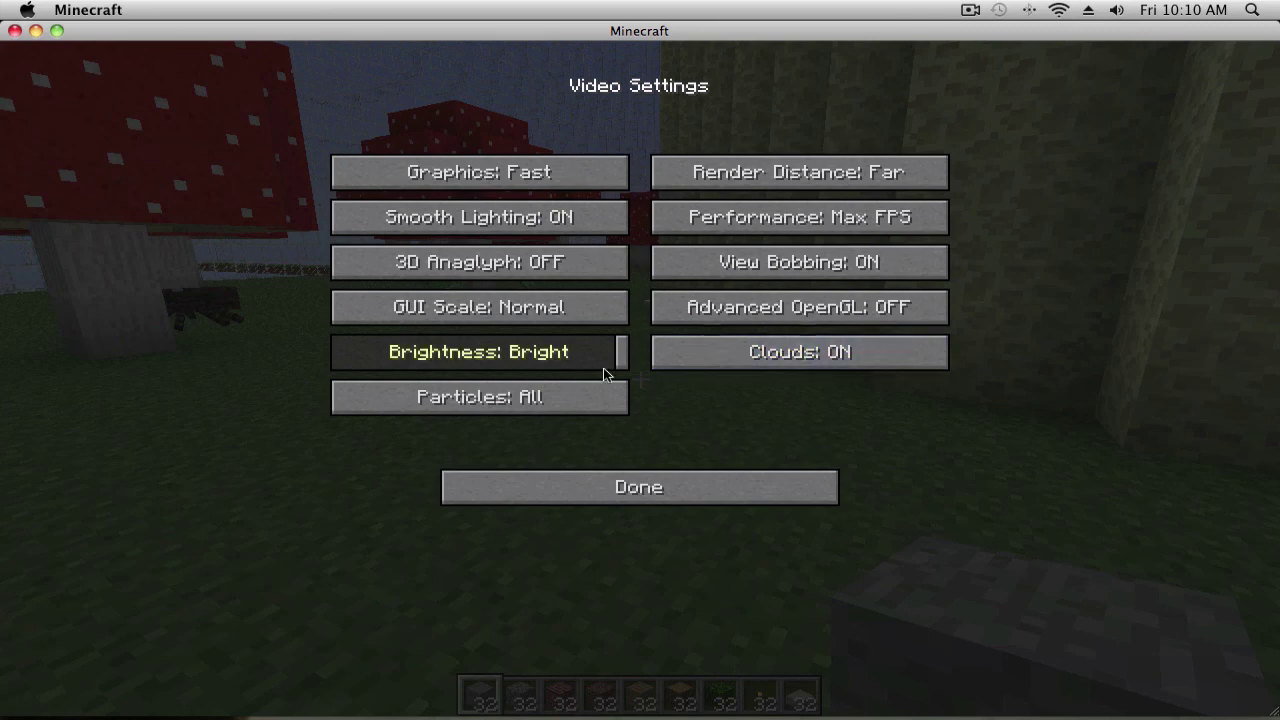
pyautogui.click(650, 487)
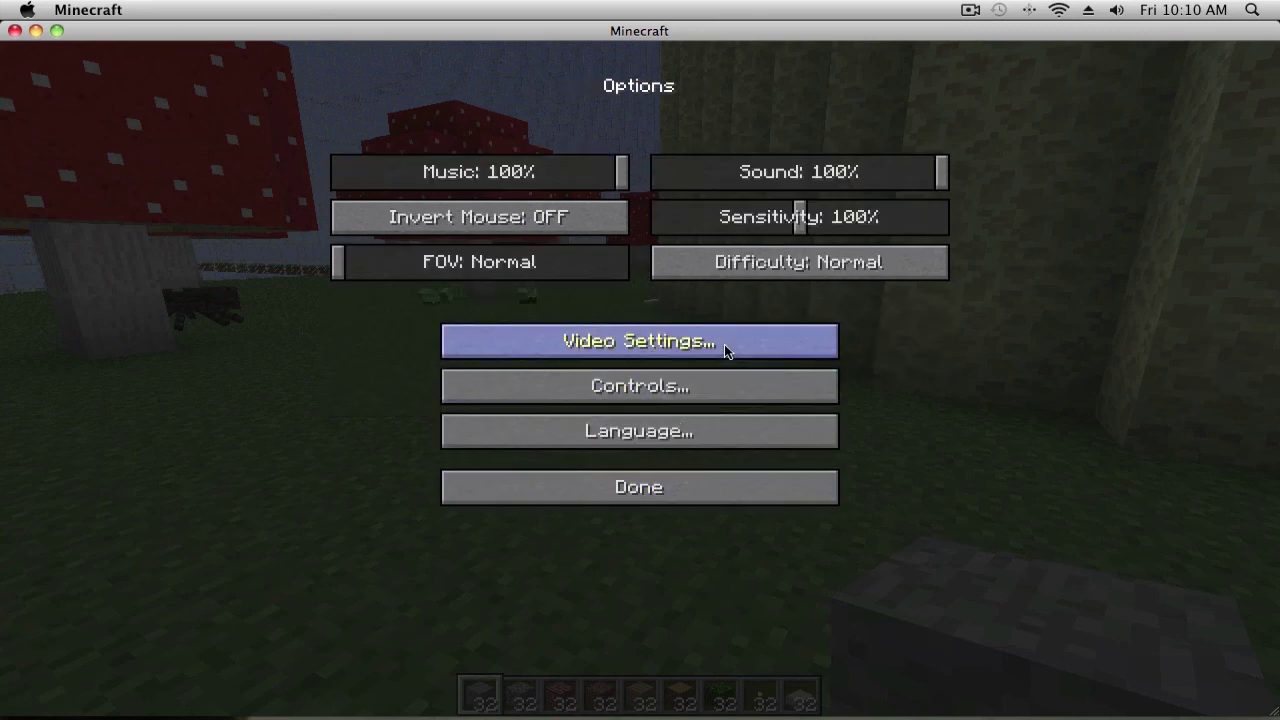
pyautogui.click(766, 271)
pyautogui.click(766, 271)
pyautogui.press('Escape')
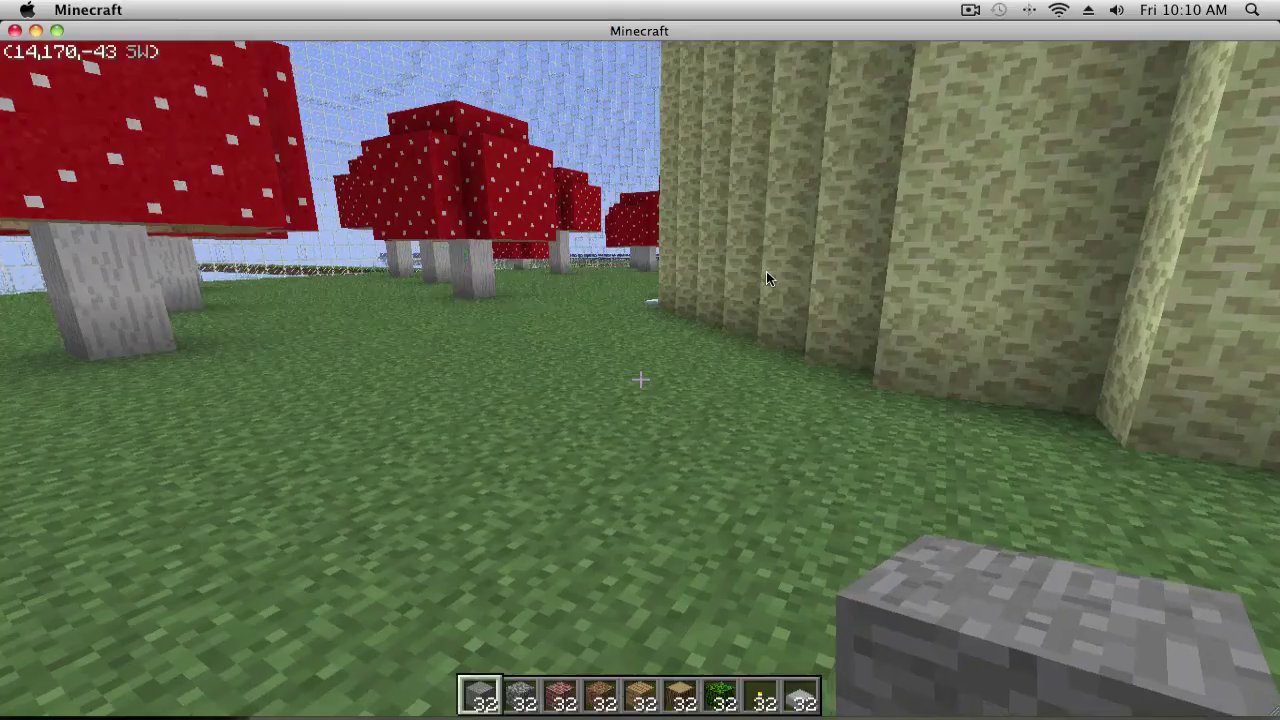
# - Go around into the end stone tower, turn on cheat mode, and view the mobs in the iron-bar cages from above
pyautogui.press('w')
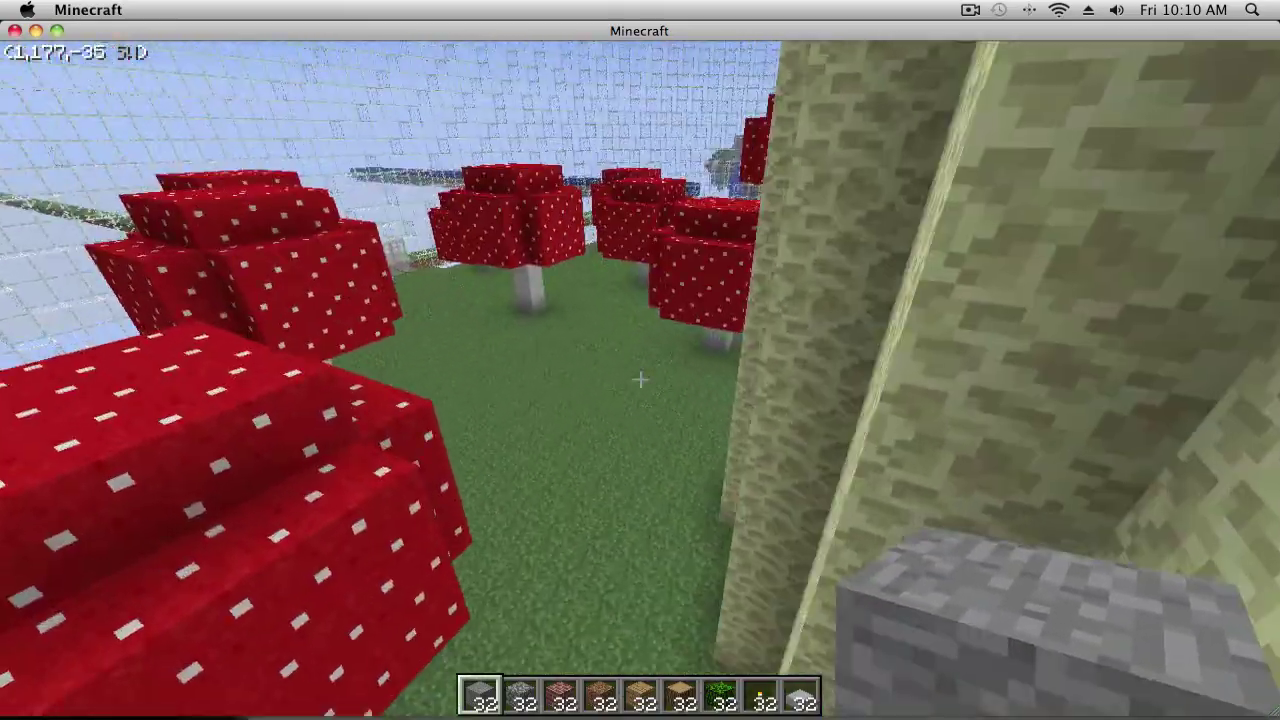
pyautogui.press('w')
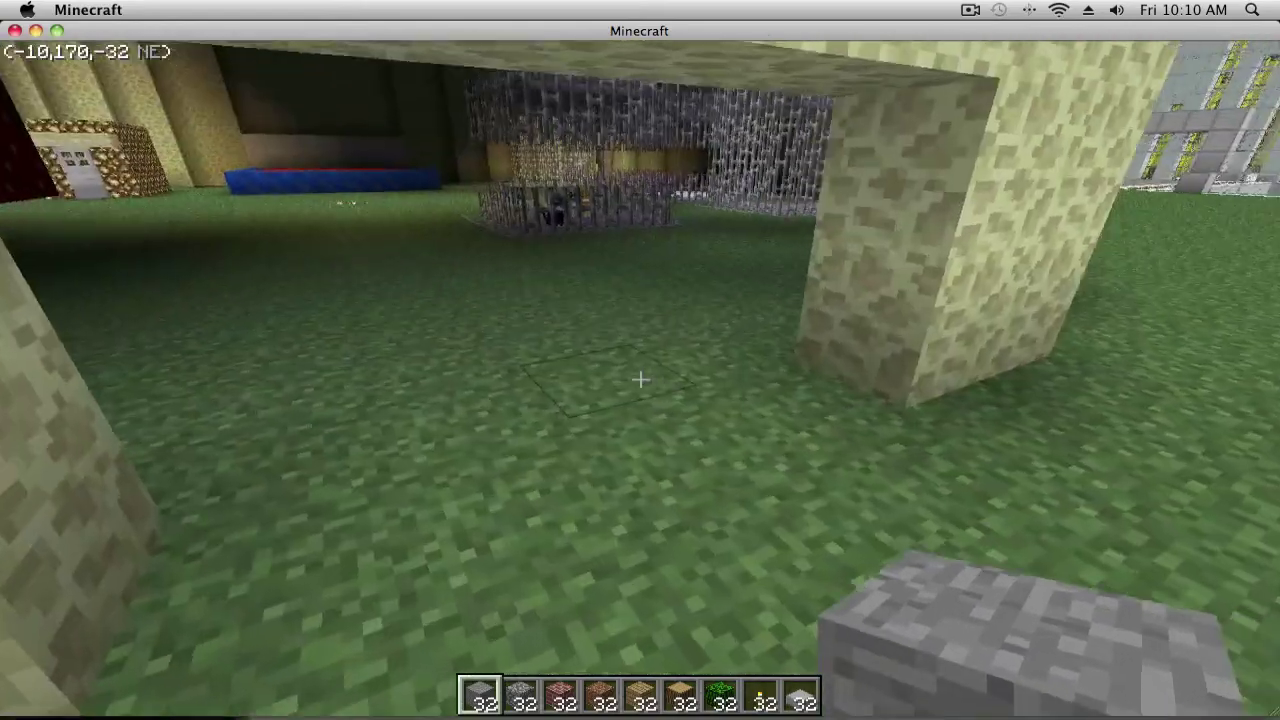
pyautogui.press('w')
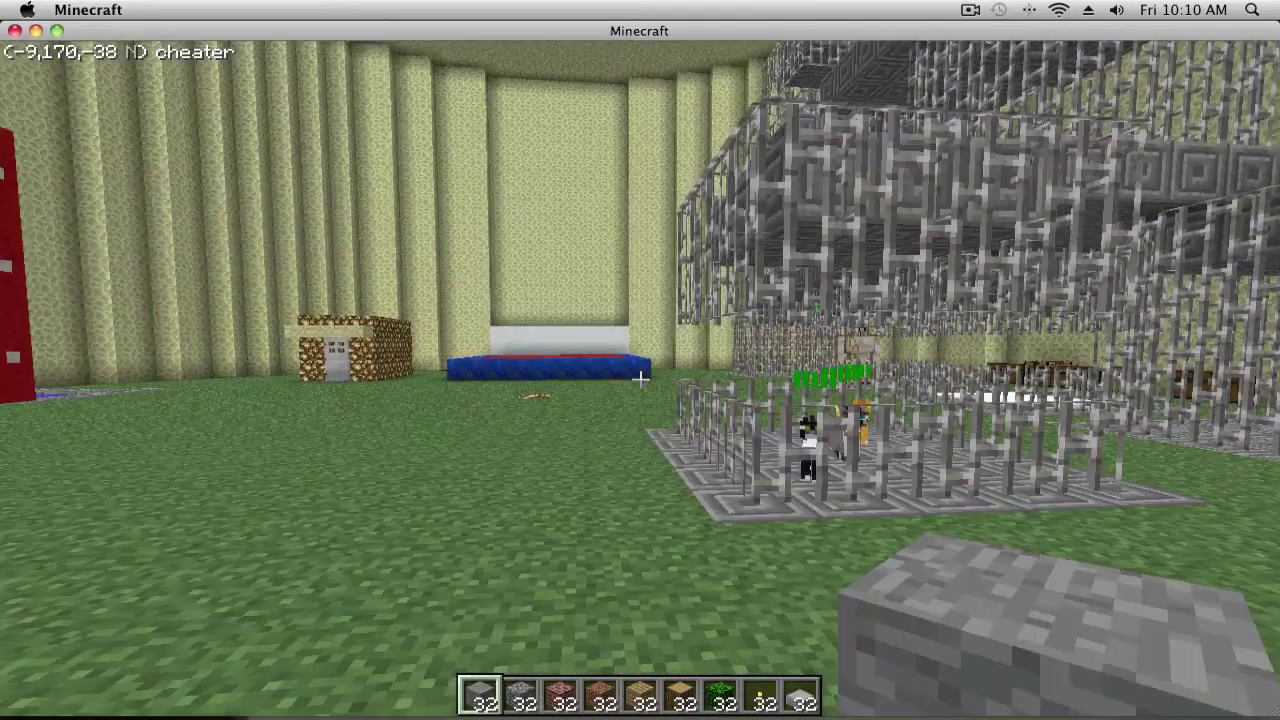
pyautogui.press('w')
pyautogui.press('space')
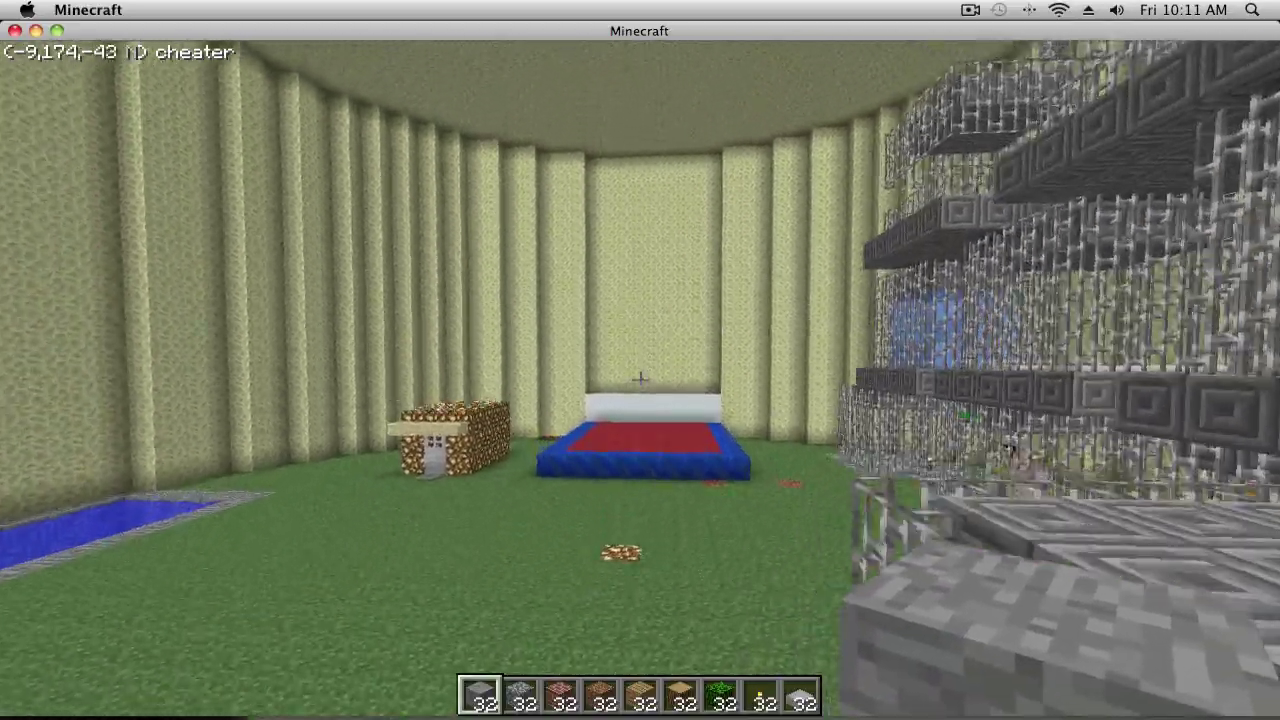
pyautogui.press('w')
pyautogui.press('shift')
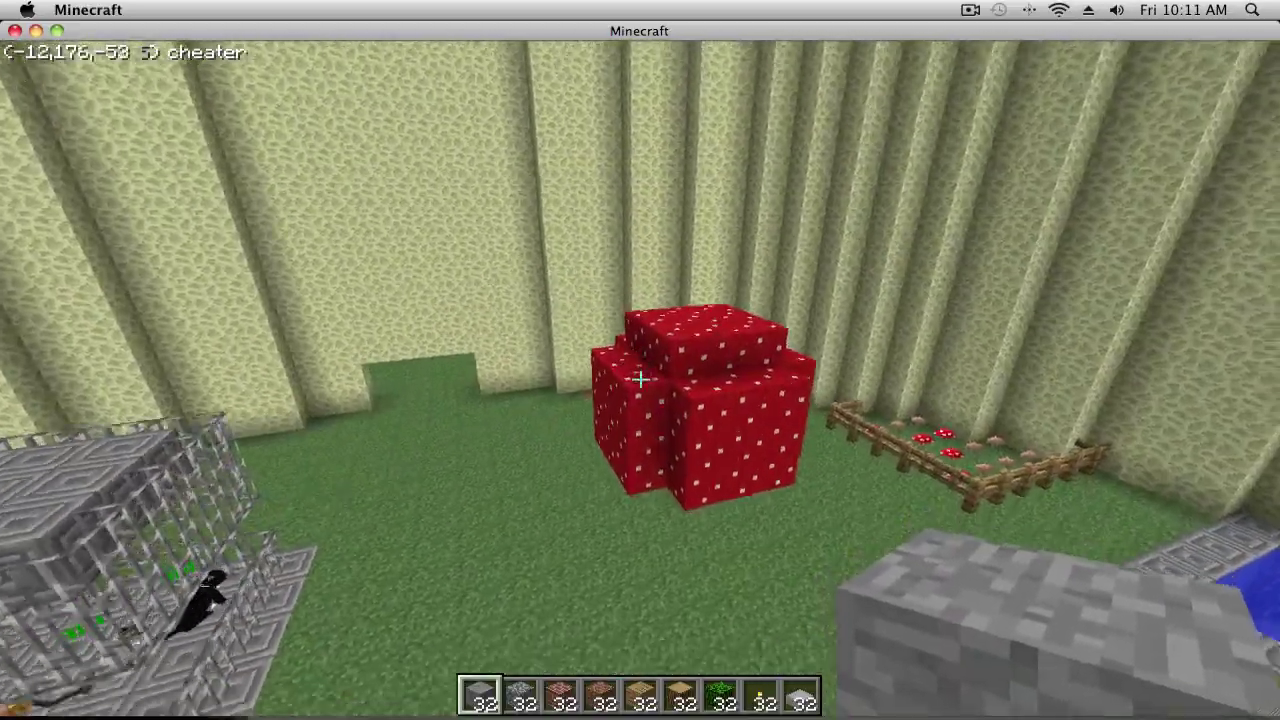
# - Leave the tower through its ground-level opening, fly with noclip to the stone gateway, and turn flying off on the glowstone bridge
pyautogui.press('w')
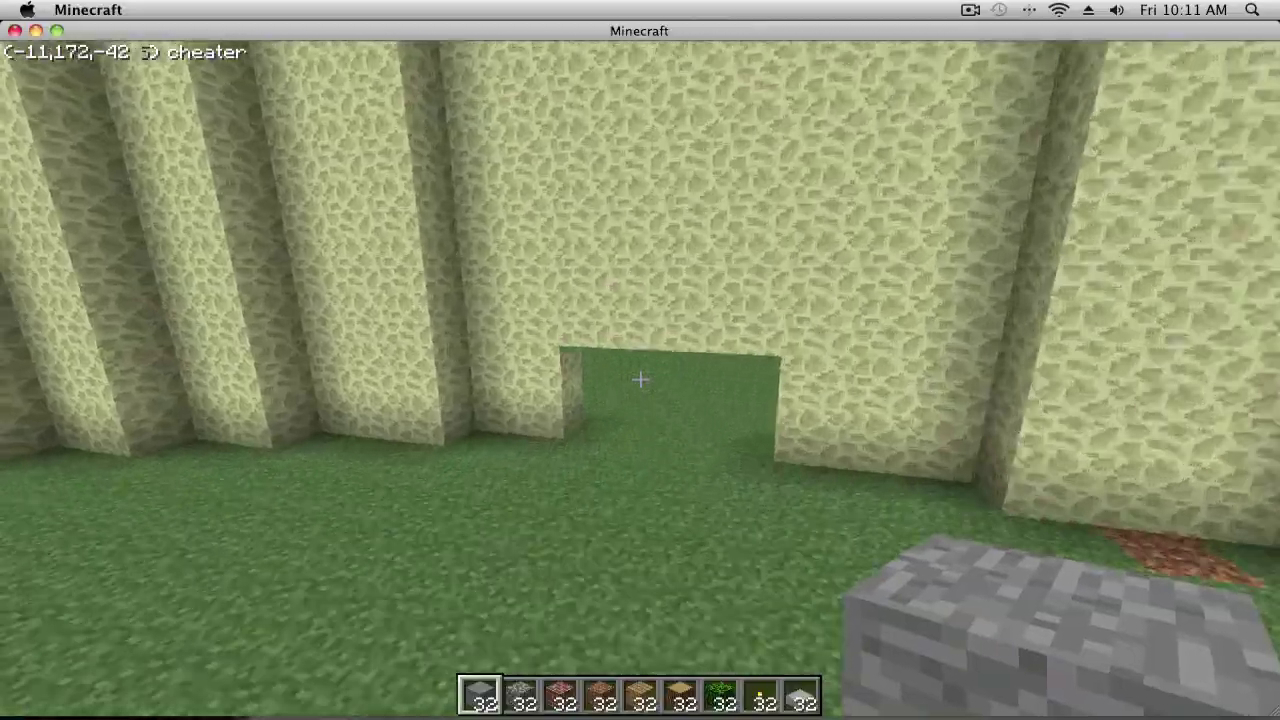
pyautogui.press('w')
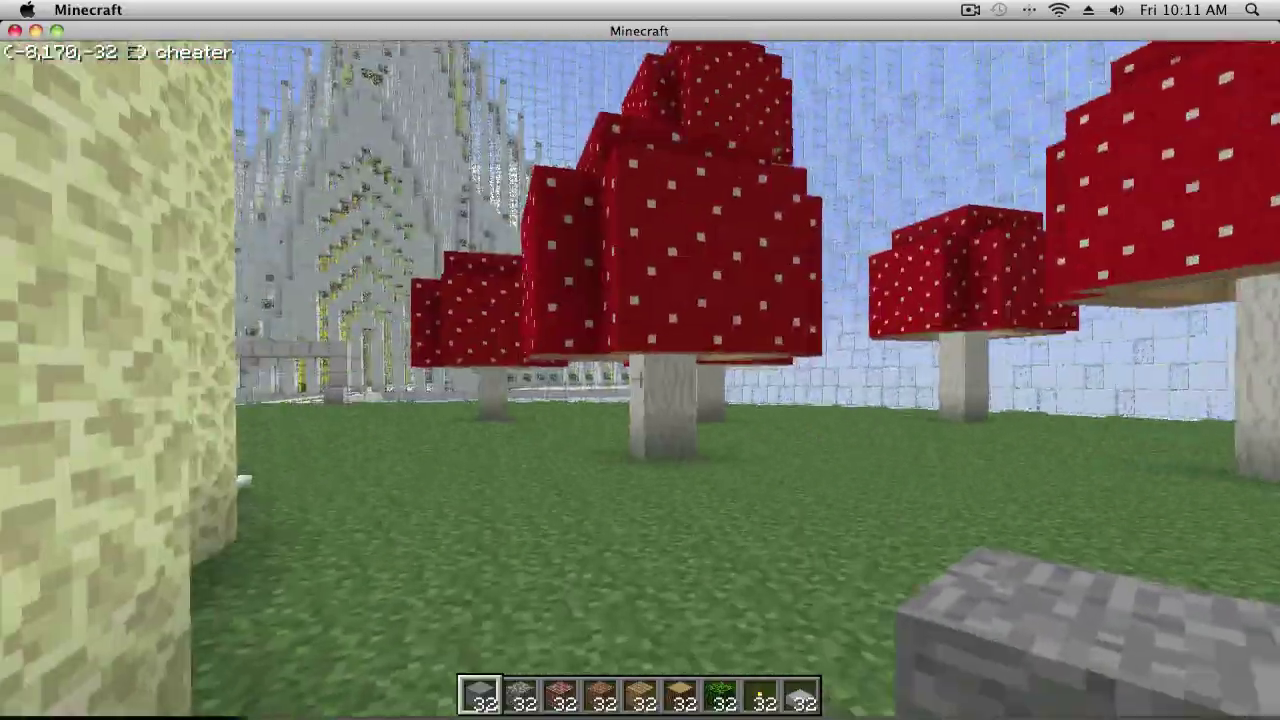
pyautogui.press('w')
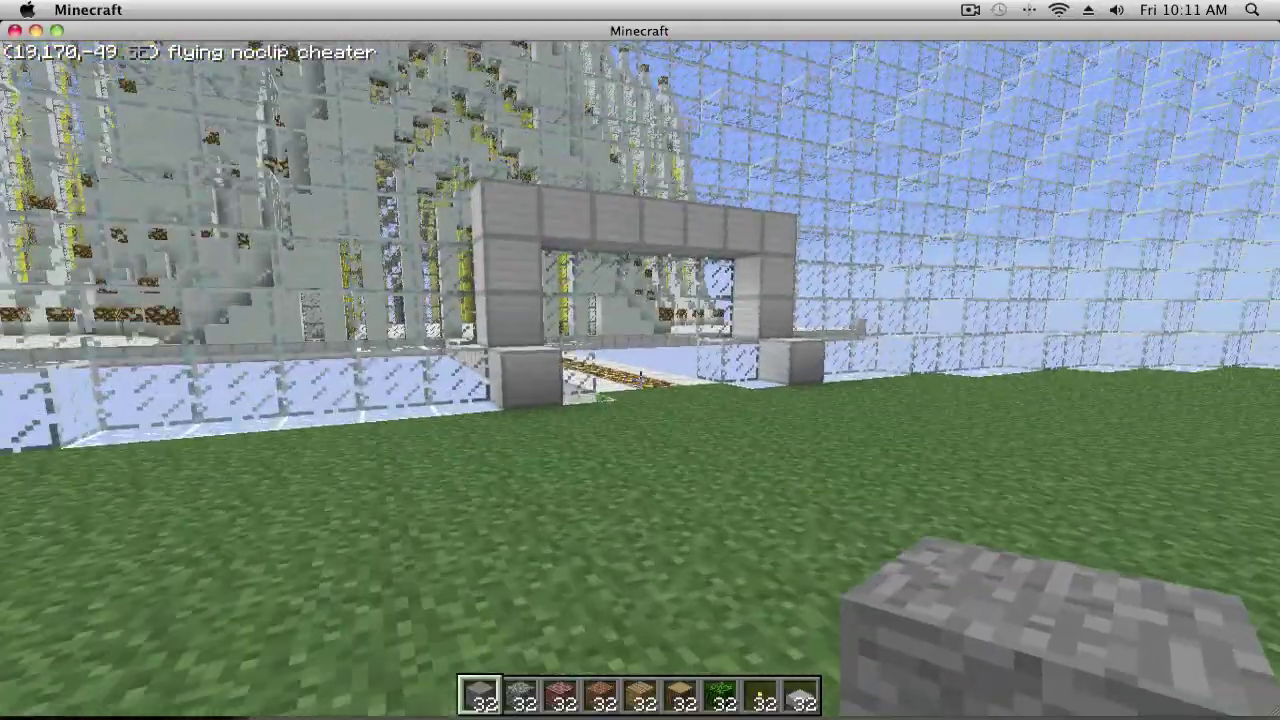
pyautogui.press('w')
pyautogui.press('f')
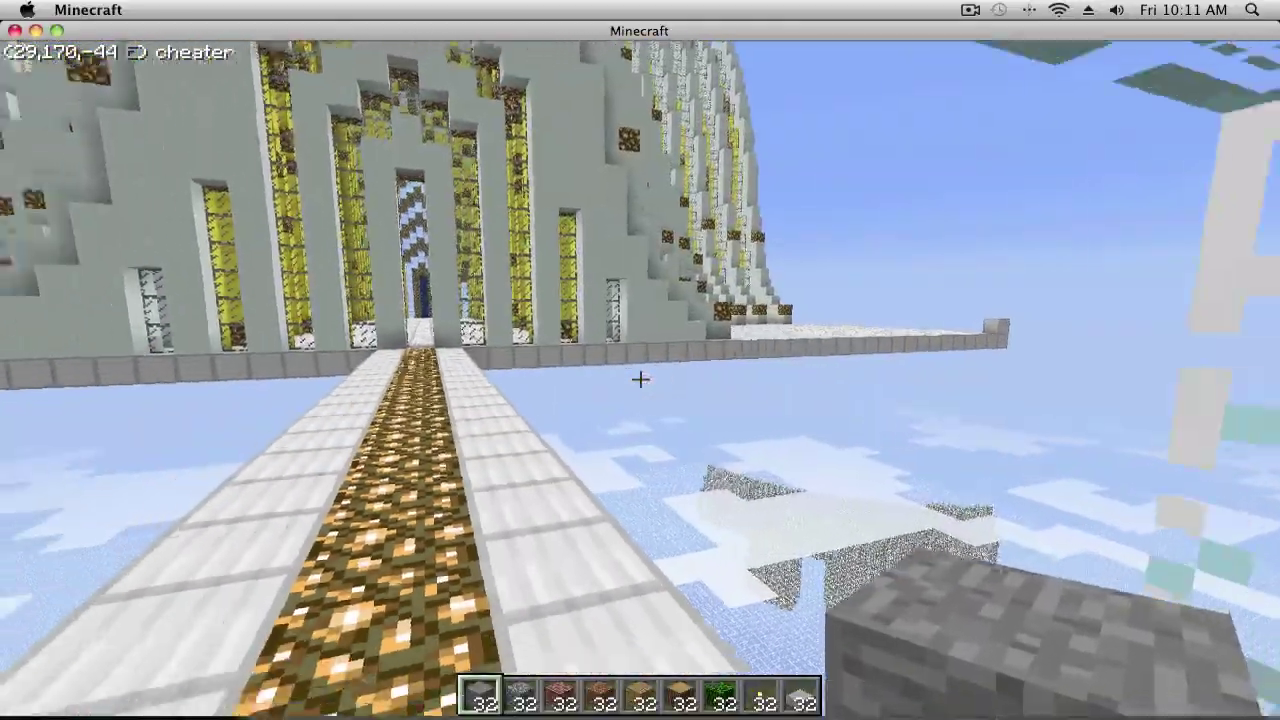
# - Try high jumps beside the stone gateway and along the glowstone bridge while heading east towards the large white building
pyautogui.press('space')
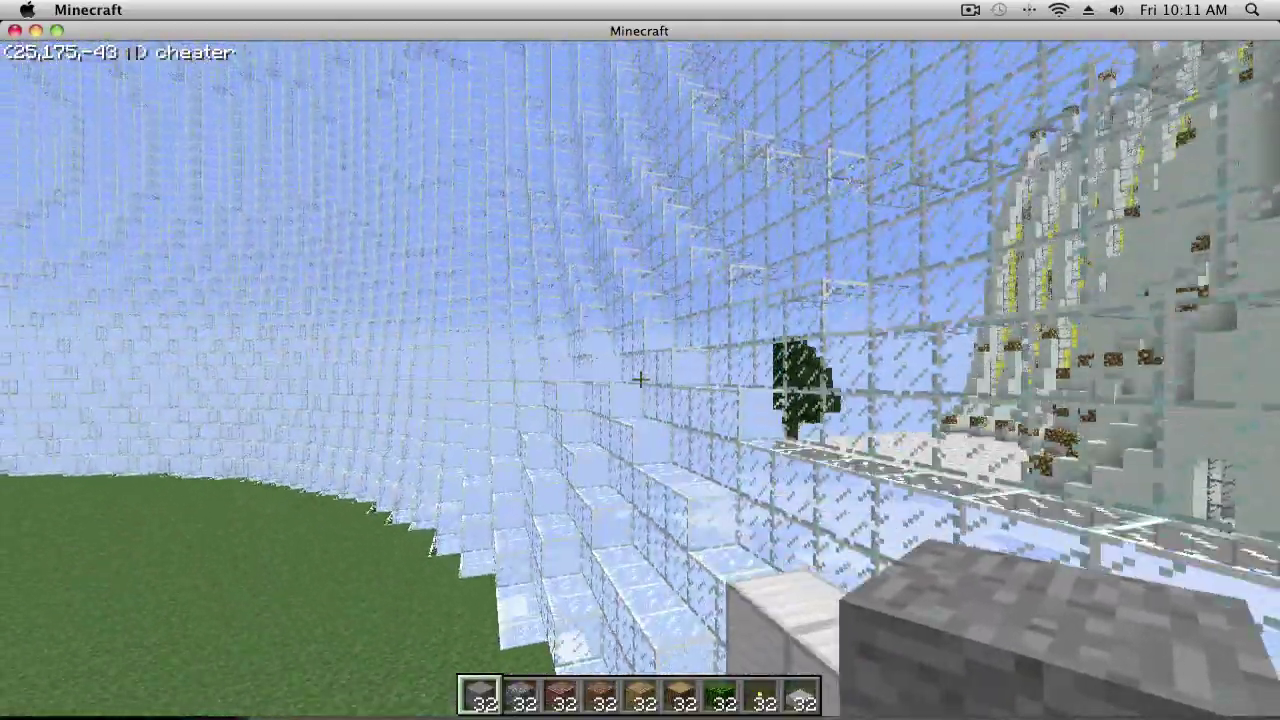
pyautogui.press('shift')
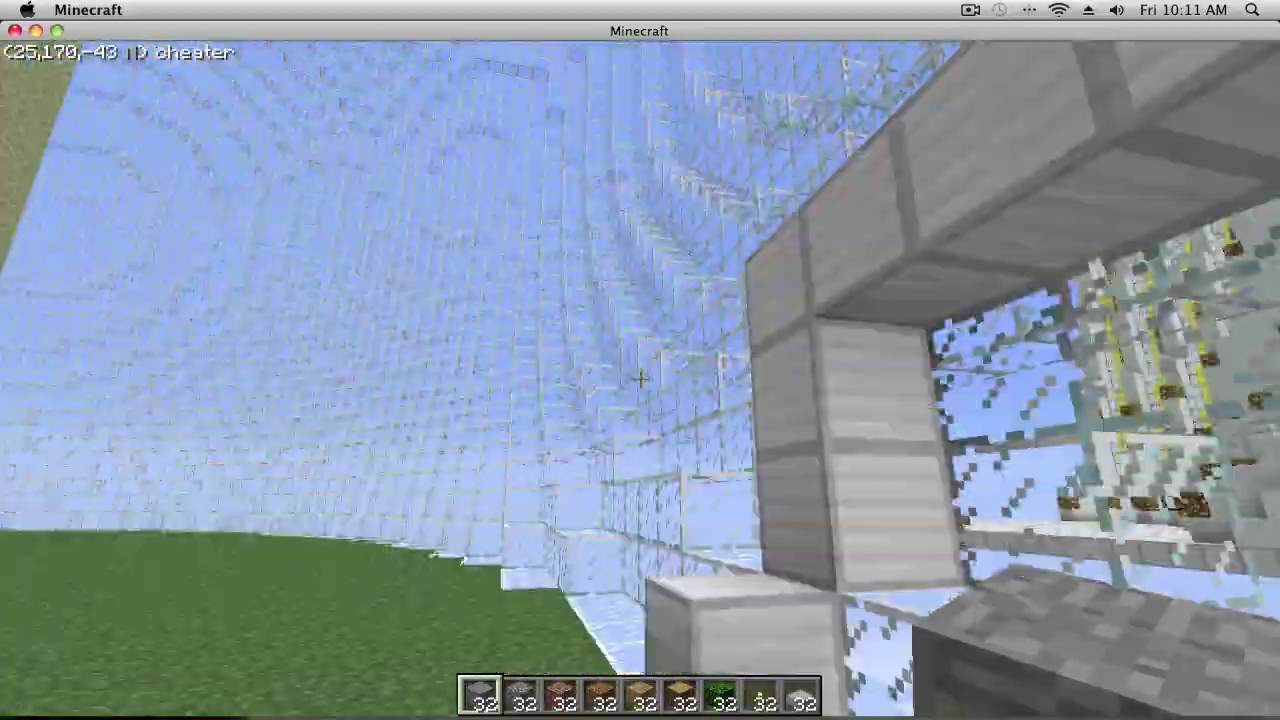
pyautogui.press('w')
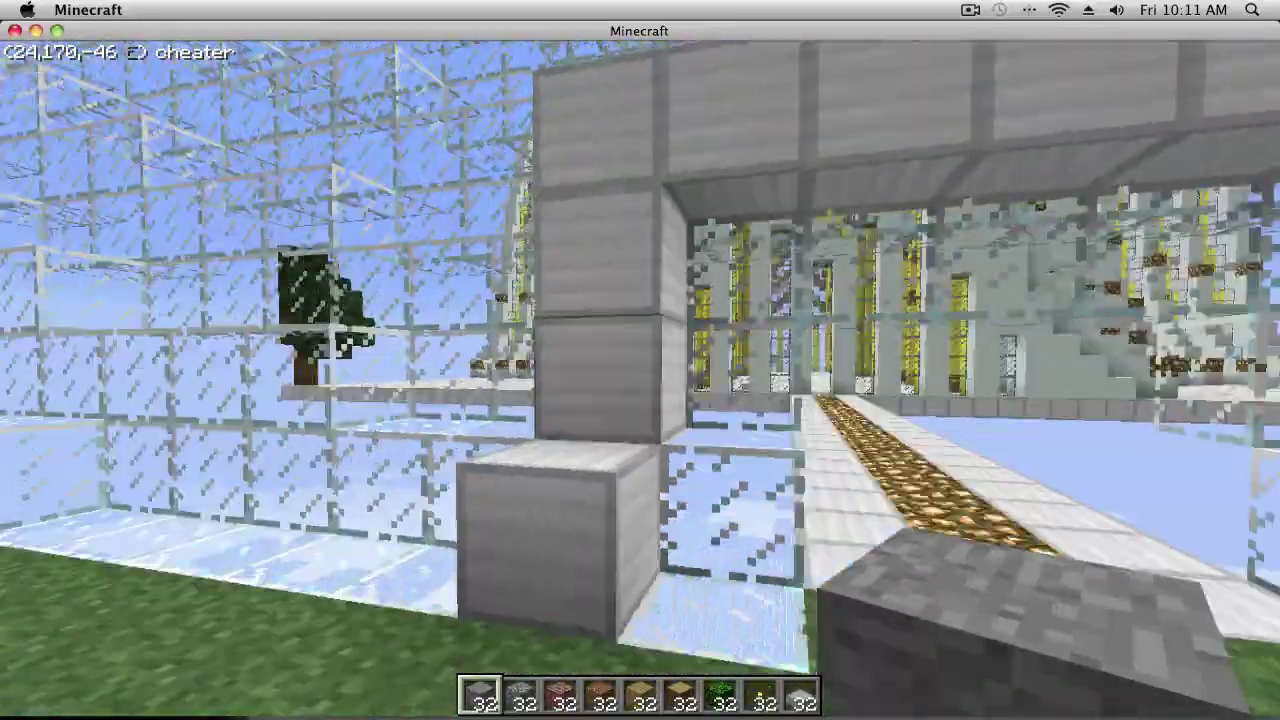
pyautogui.press('w')
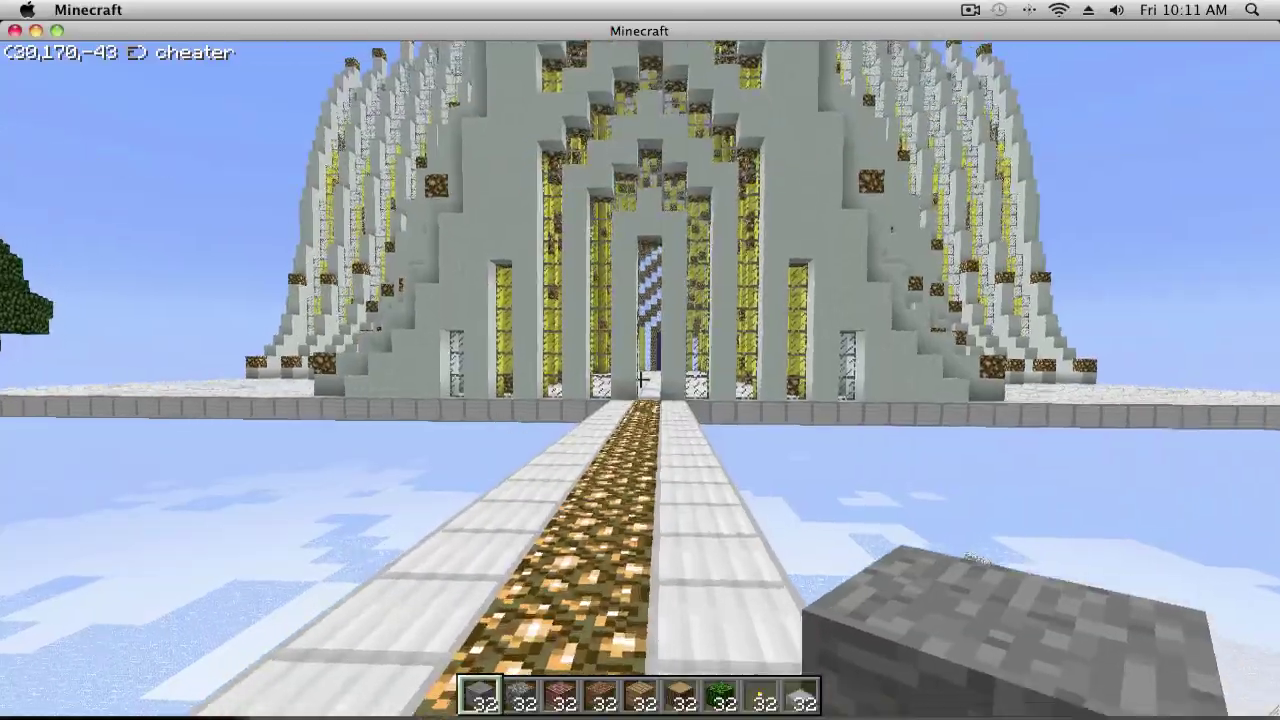
pyautogui.press('space')
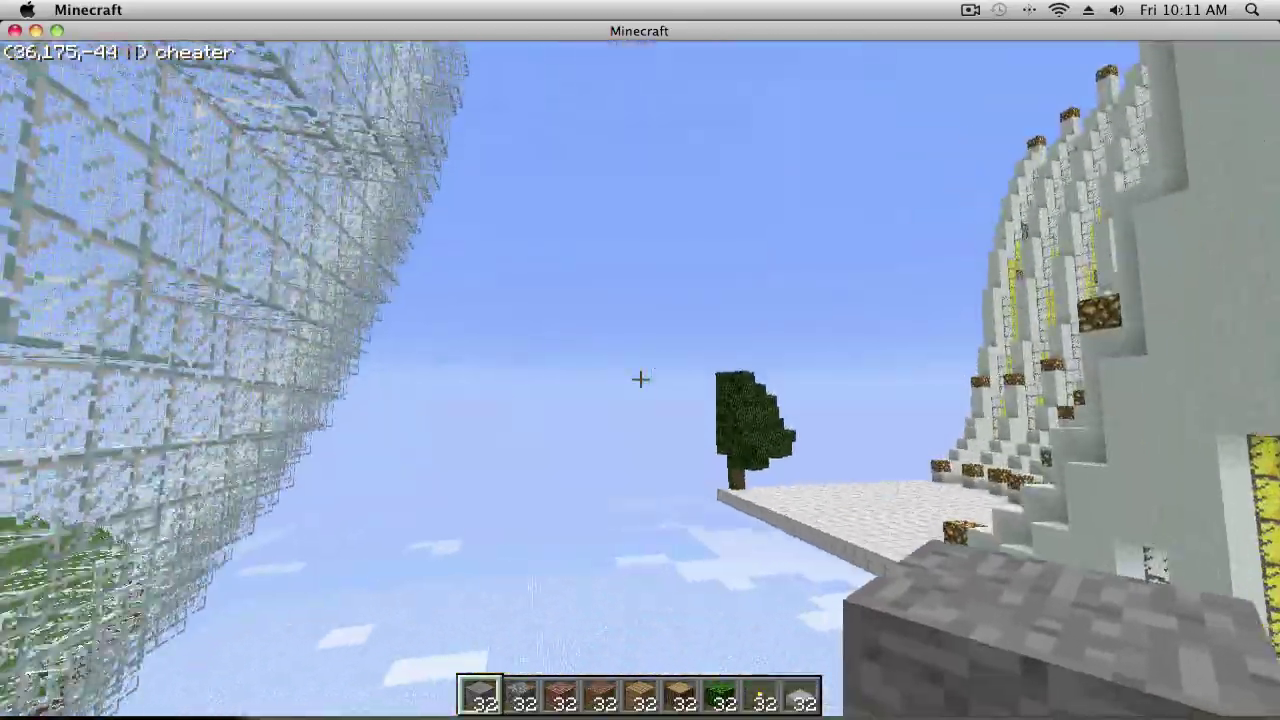
pyautogui.press('shift')
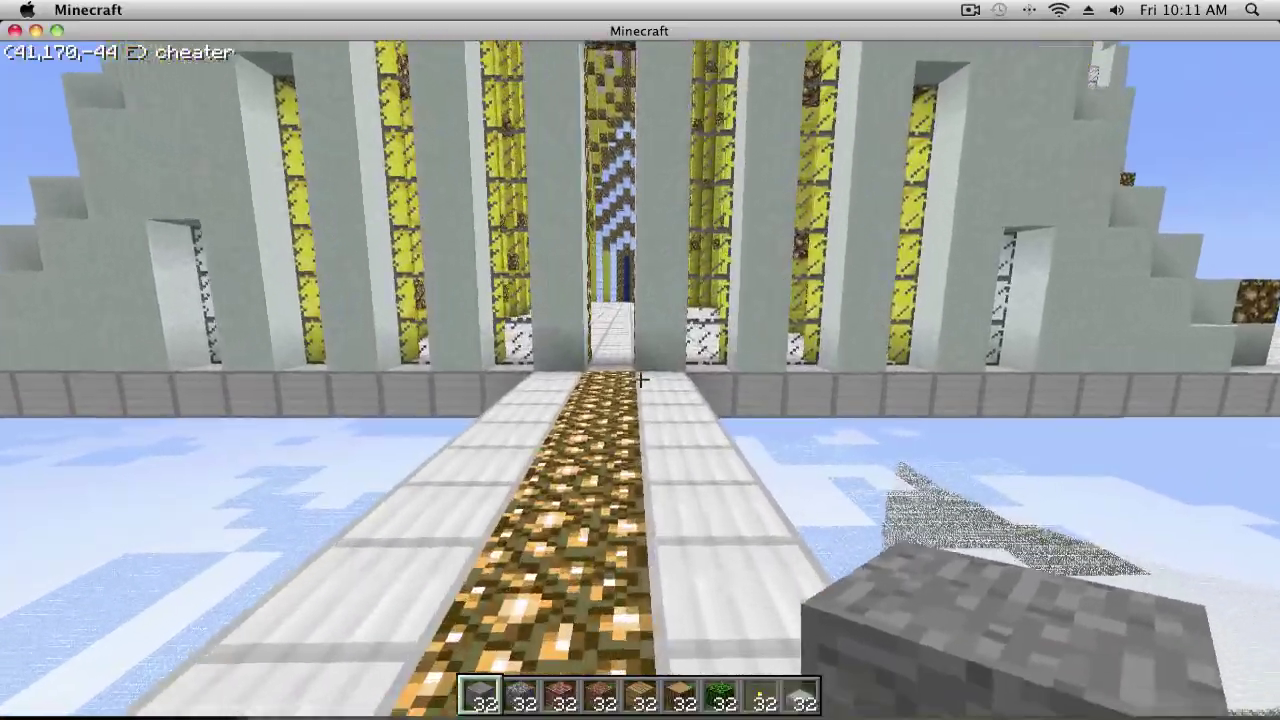
# - Enter the white building through its narrow glowstone doorway, cross into the gold-pillared hall, and turn back to the entrance
pyautogui.press('w')
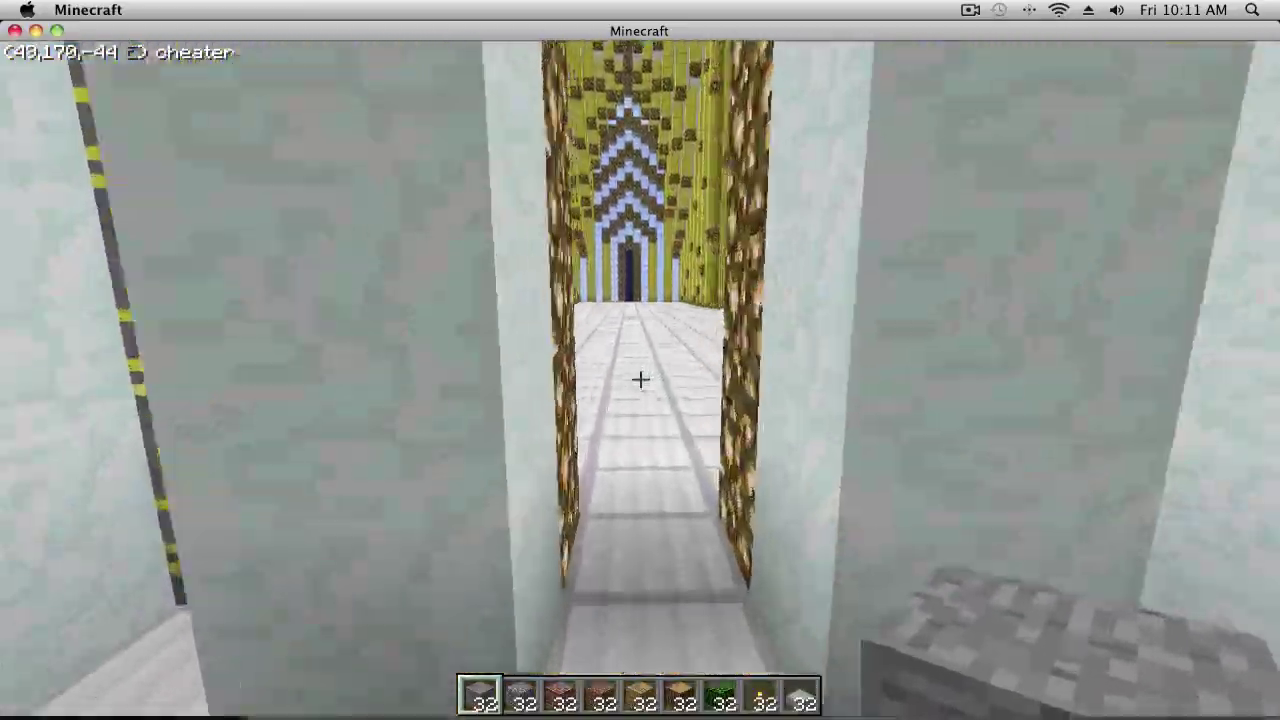
pyautogui.press('w')
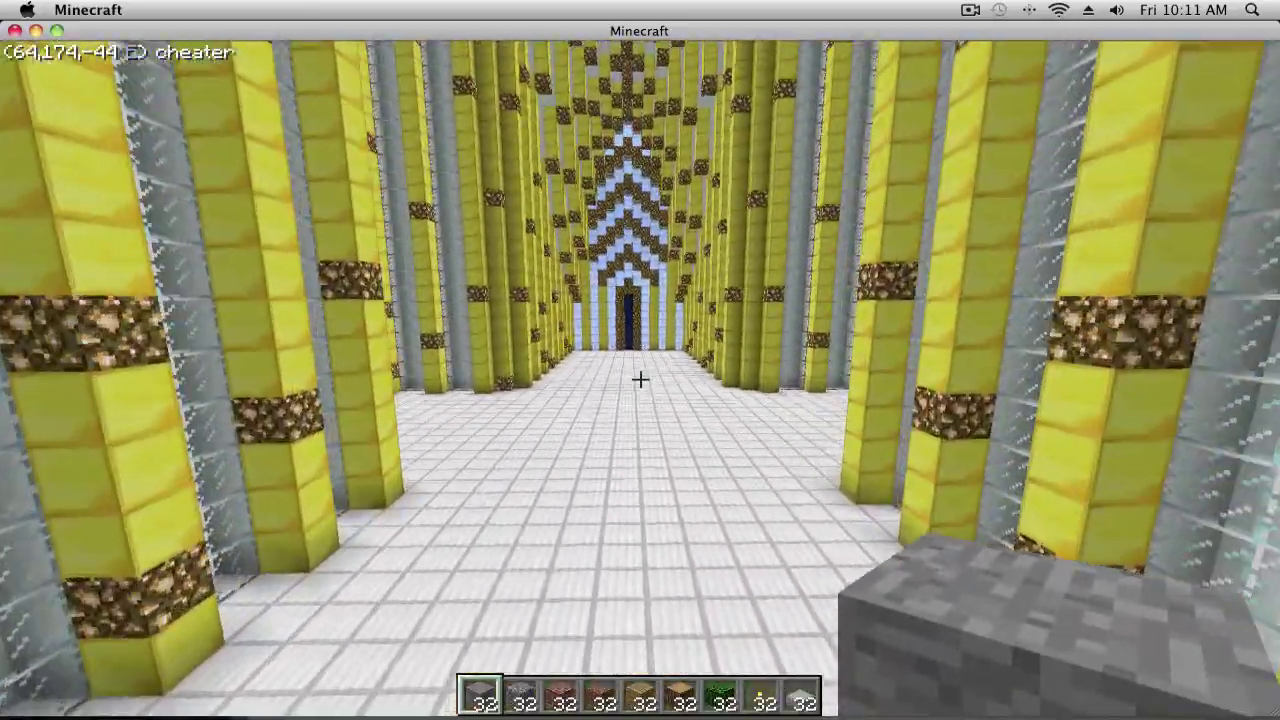
pyautogui.press('s')
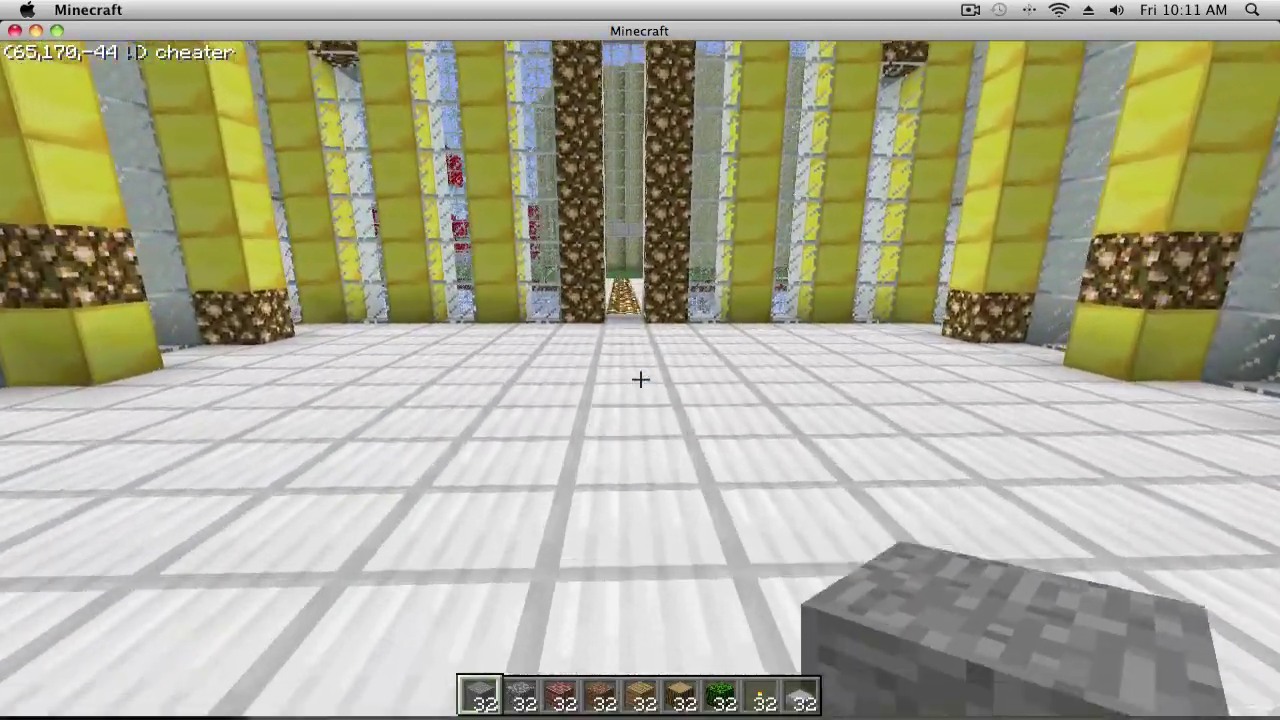
pyautogui.press('s')
# - Look through the creative item selection and return to the game
pyautogui.press('e')
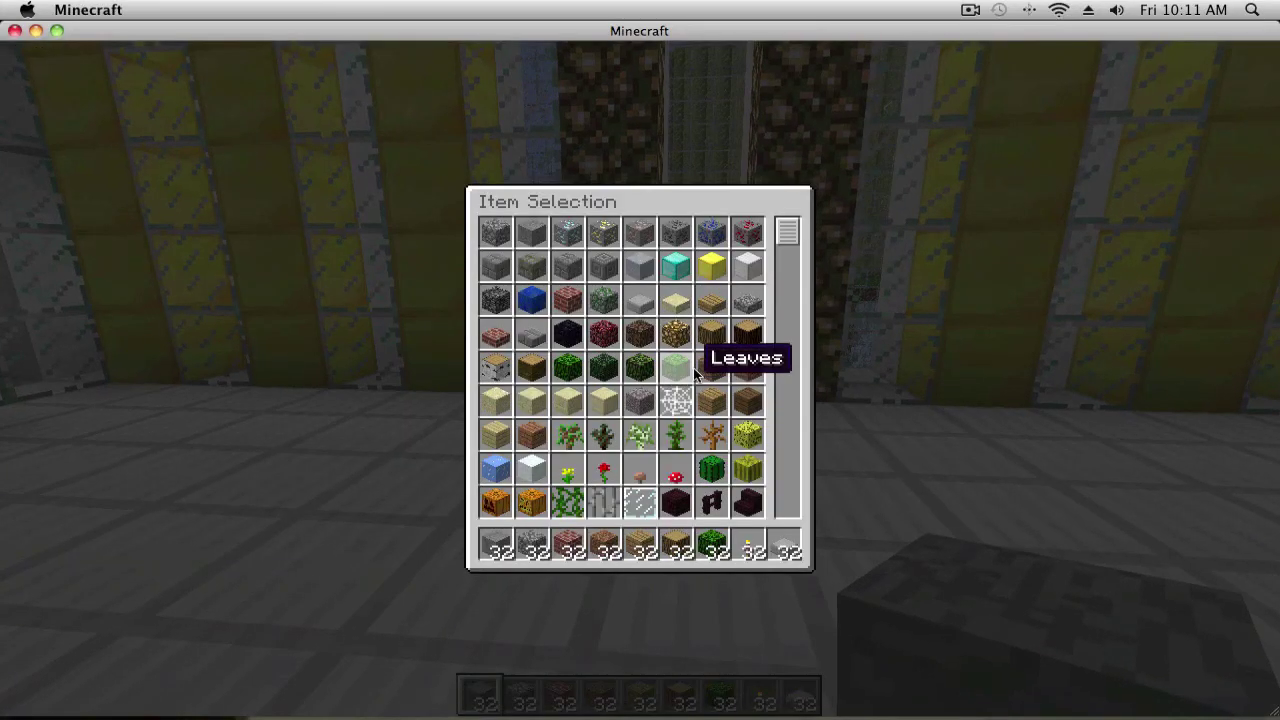
pyautogui.scroll(-1, 691, 368)
pyautogui.press('e')
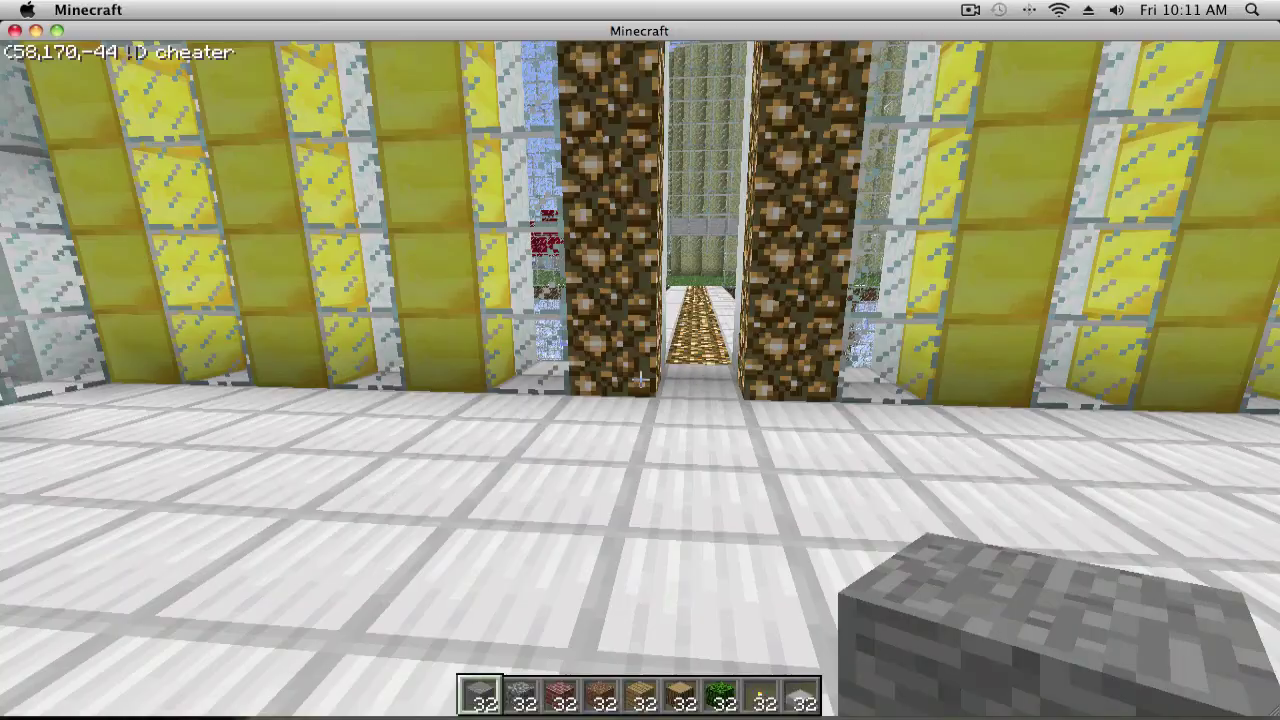
# - Walk out of the gold-pillared hall onto the glowstone bridge facing the glass dome and pause the game
pyautogui.press('w')
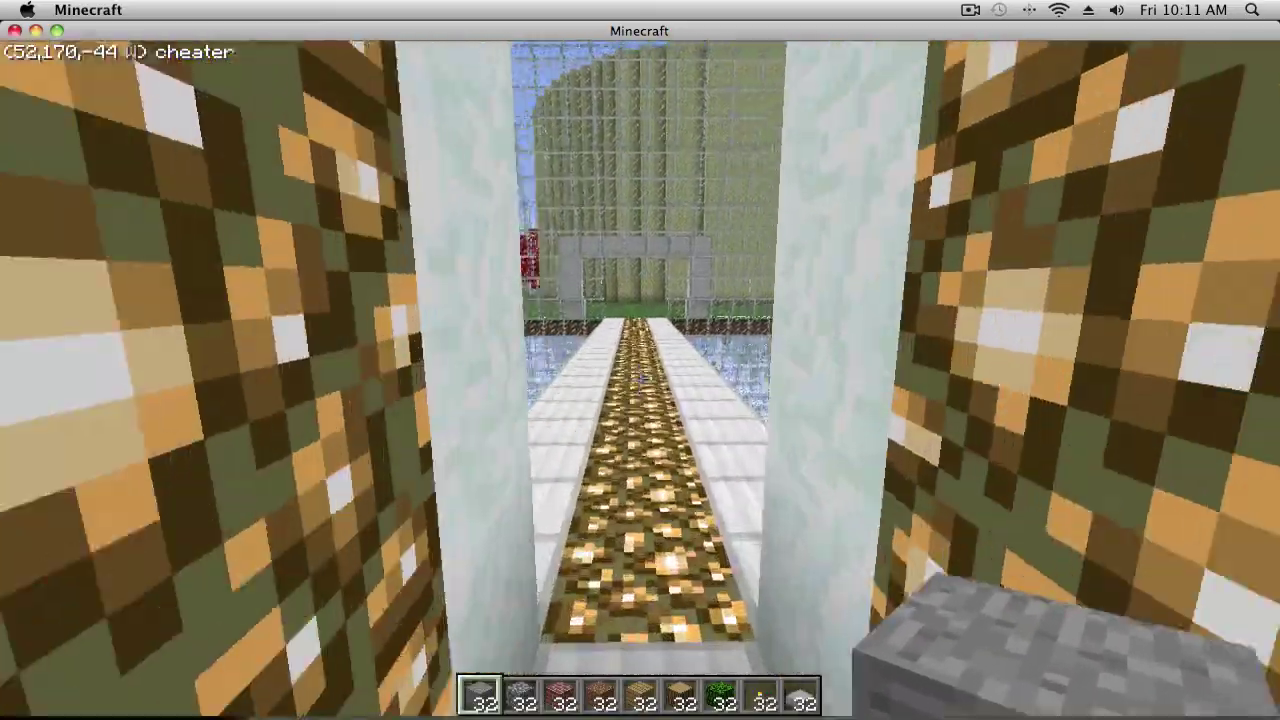
pyautogui.press('w')
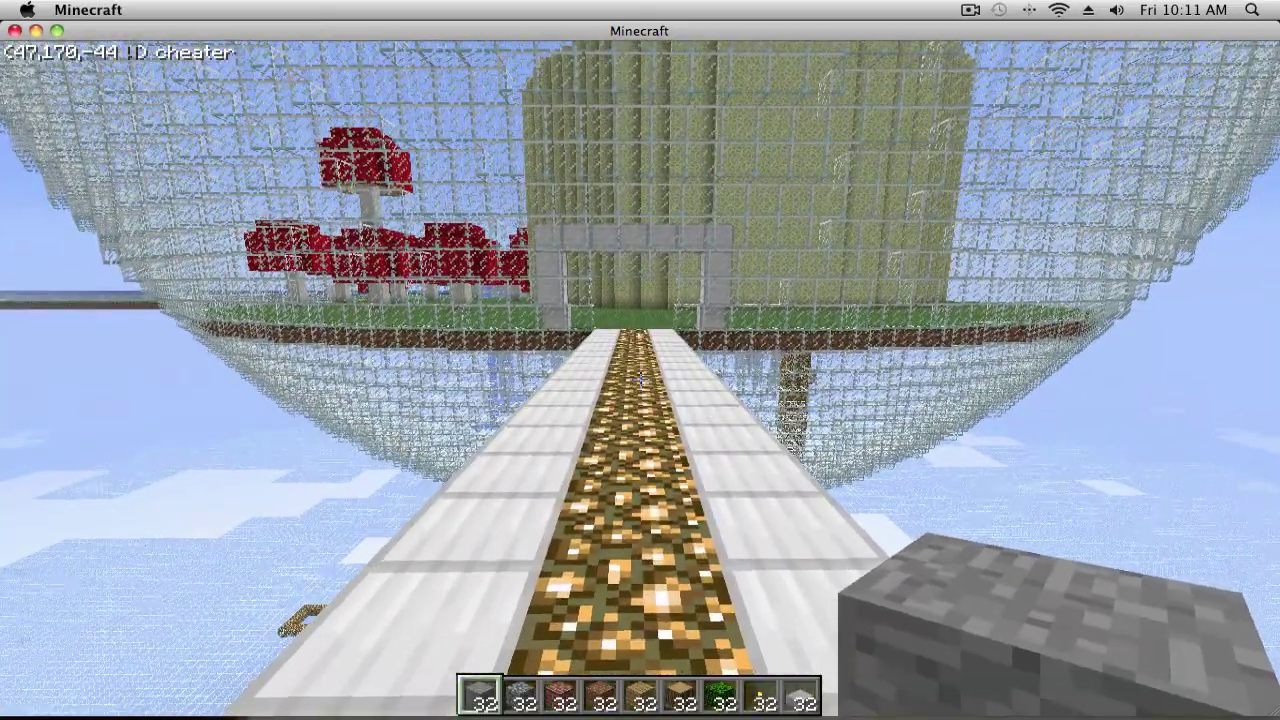
pyautogui.press('Escape')
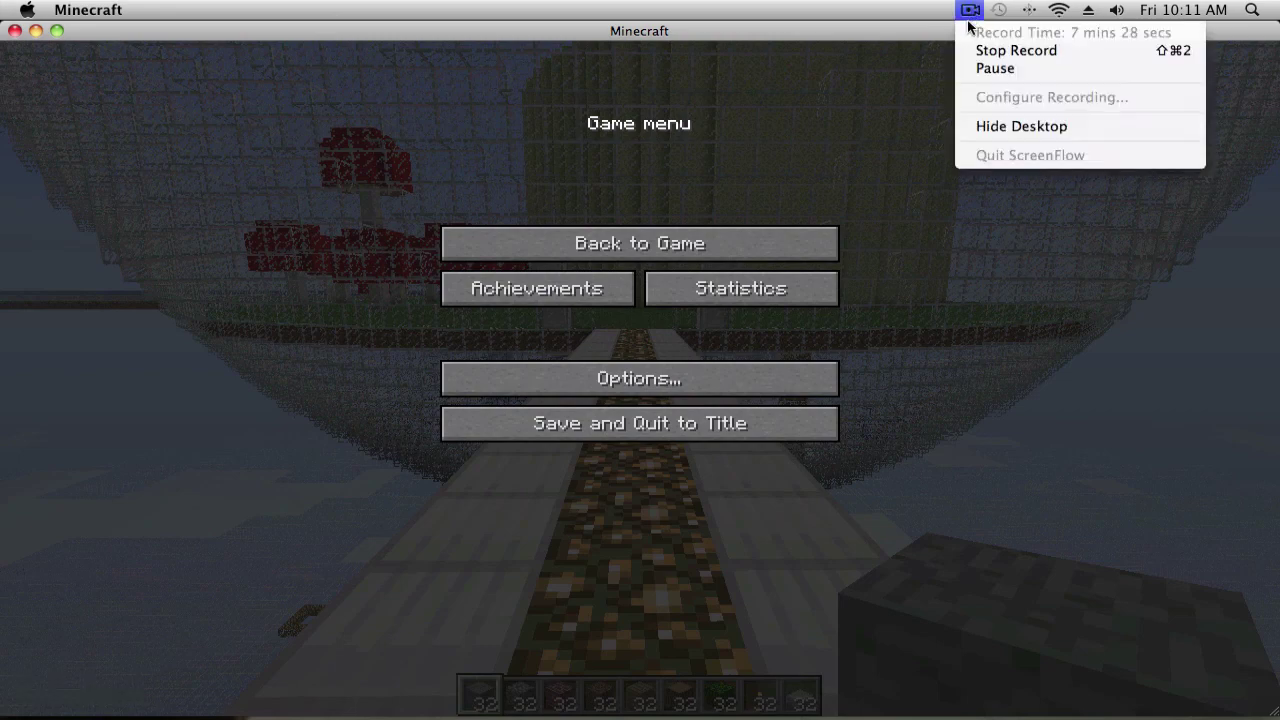